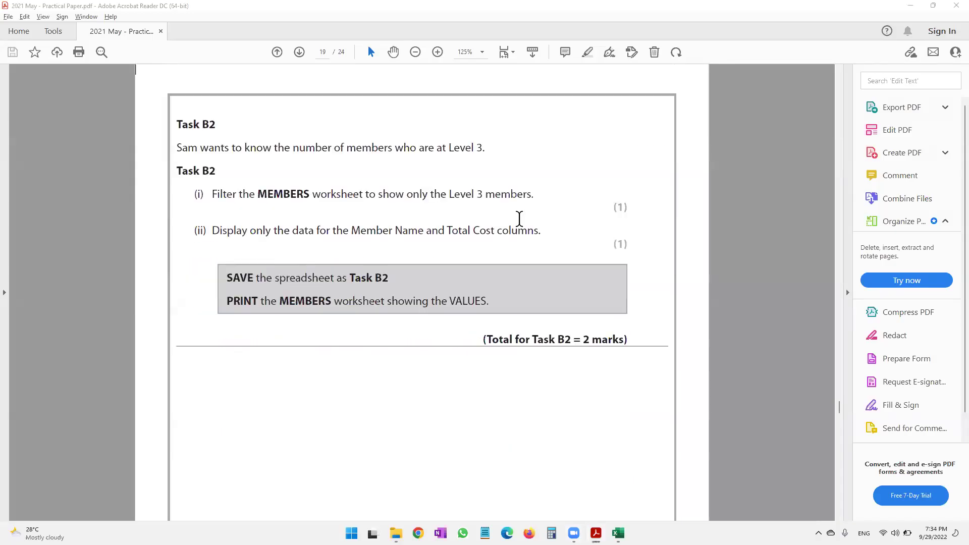
Step: Read Task B2's instruction to show only Level 3 members, then switch to the Excel workbook
left_click_drag(209, 125, 472, 151)
left_click_drag(213, 195, 532, 197)
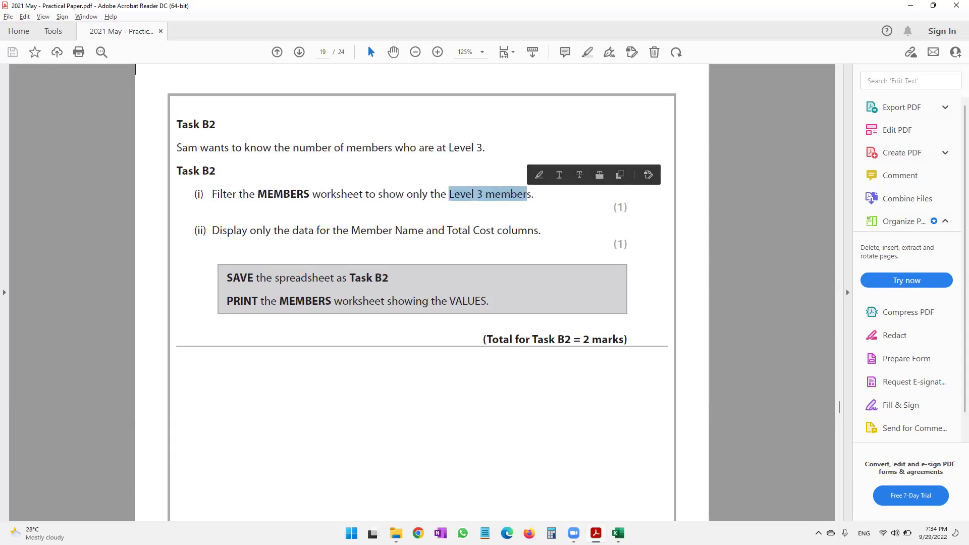
left_click(618, 533)
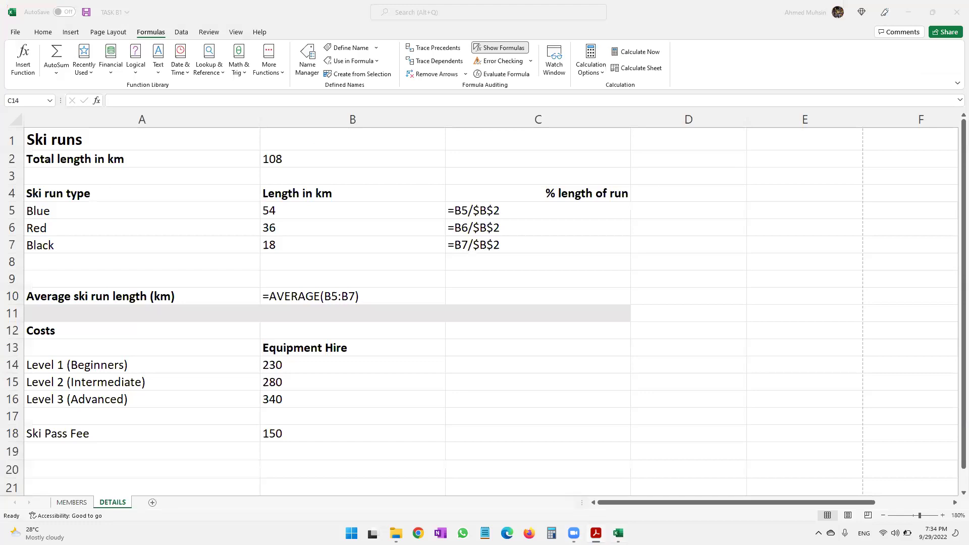
Step: On the MEMBERS sheet, show calculated values instead of formulas
left_click(72, 502)
left_click(160, 174)
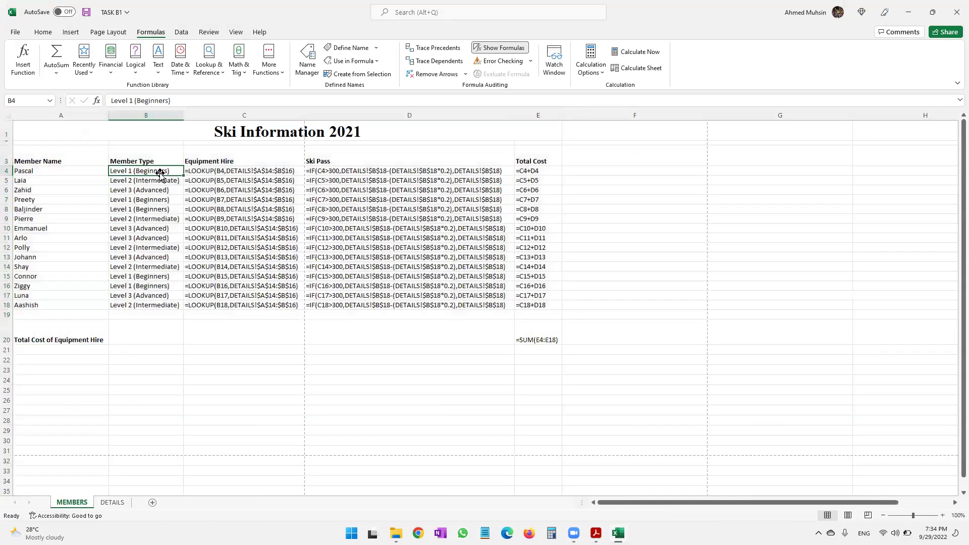
left_click_drag(309, 189, 325, 256)
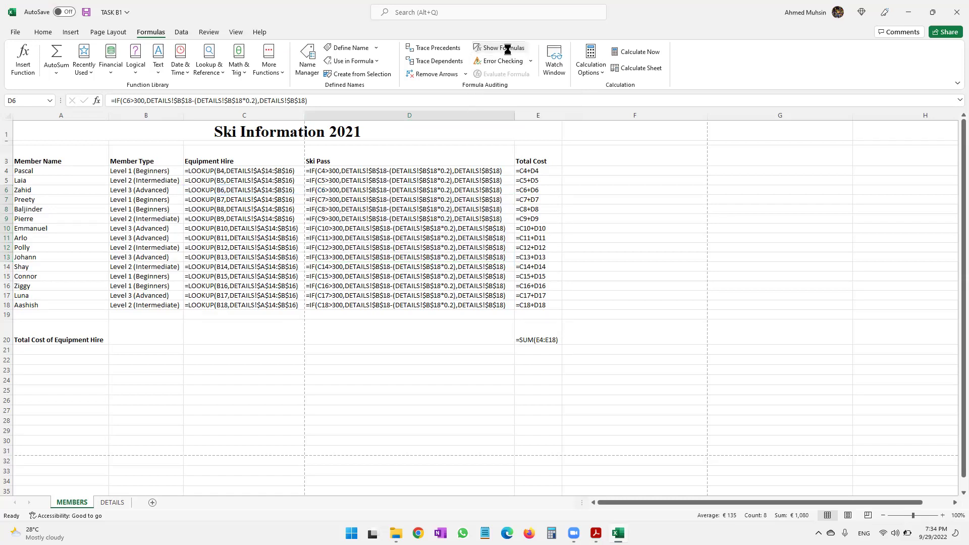
left_click(508, 54)
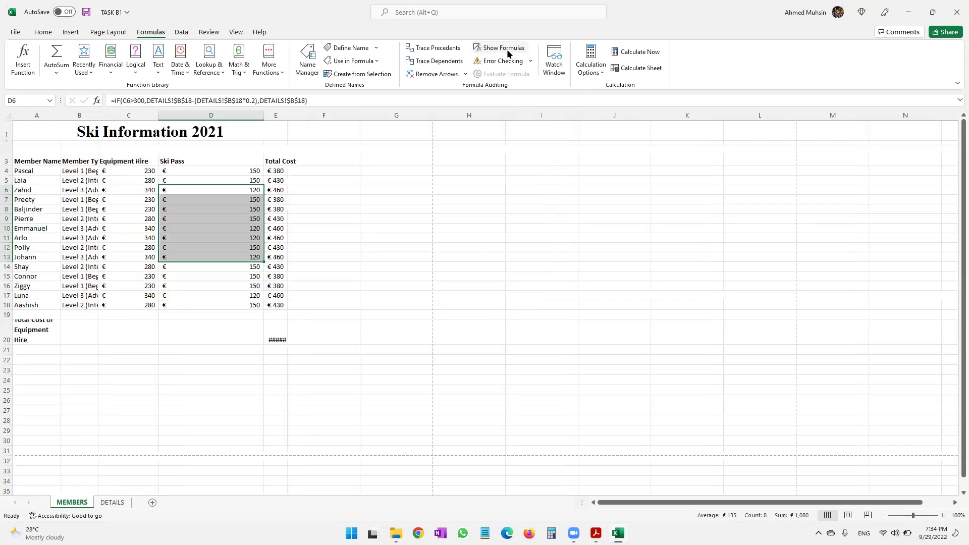
Step: AutoFit every MEMBERS column so member types and the € 6,350 total display fully
left_click(87, 171)
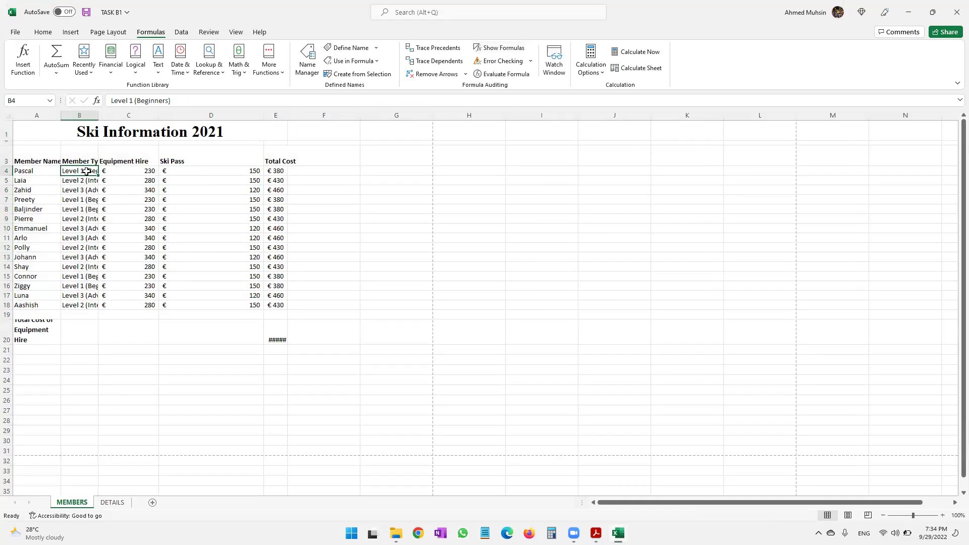
left_click(8, 116)
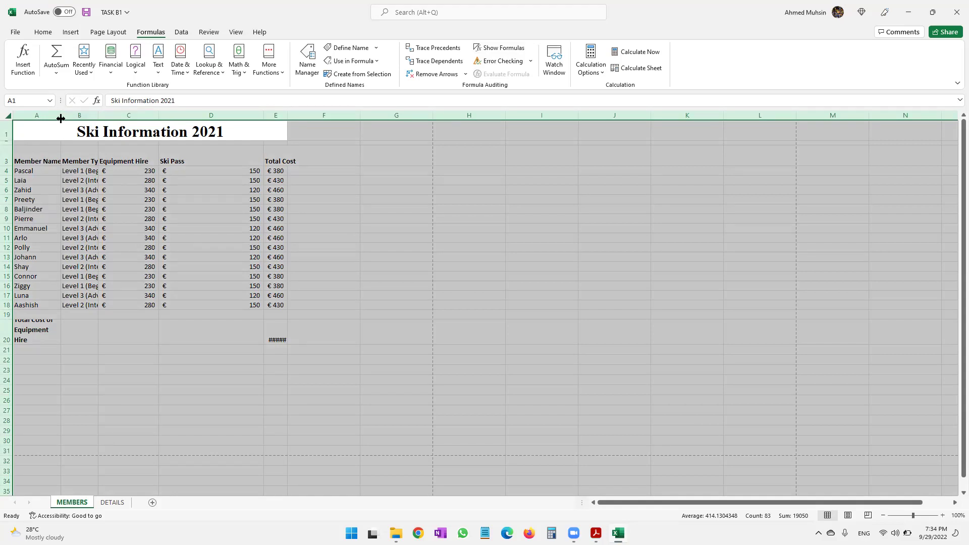
double_click(60, 118)
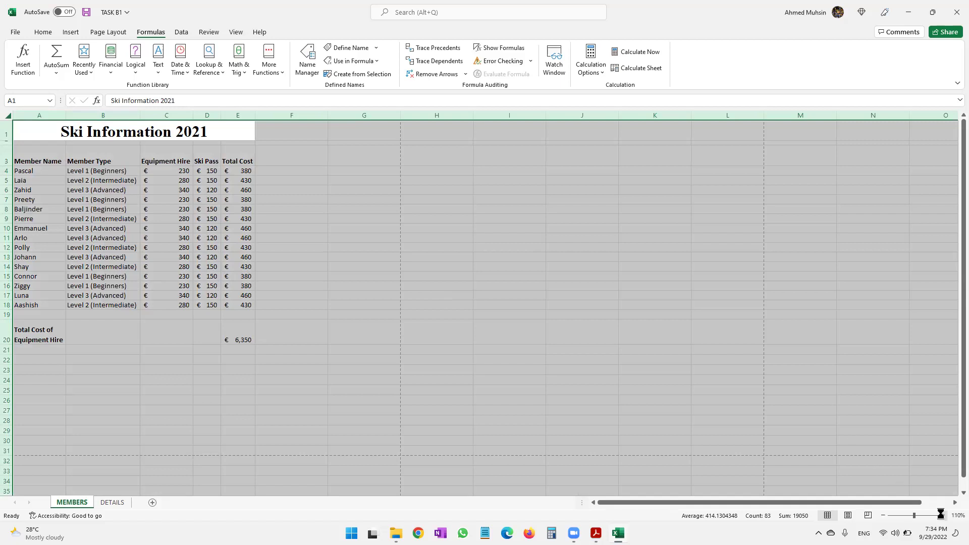
left_click(942, 515)
left_click(942, 515)
left_click(942, 515)
left_click(941, 515)
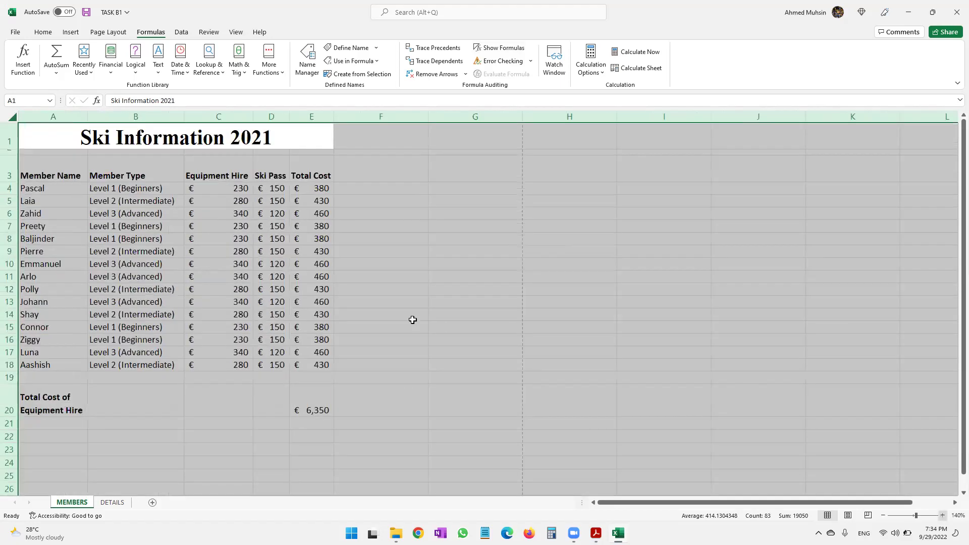
left_click(139, 199)
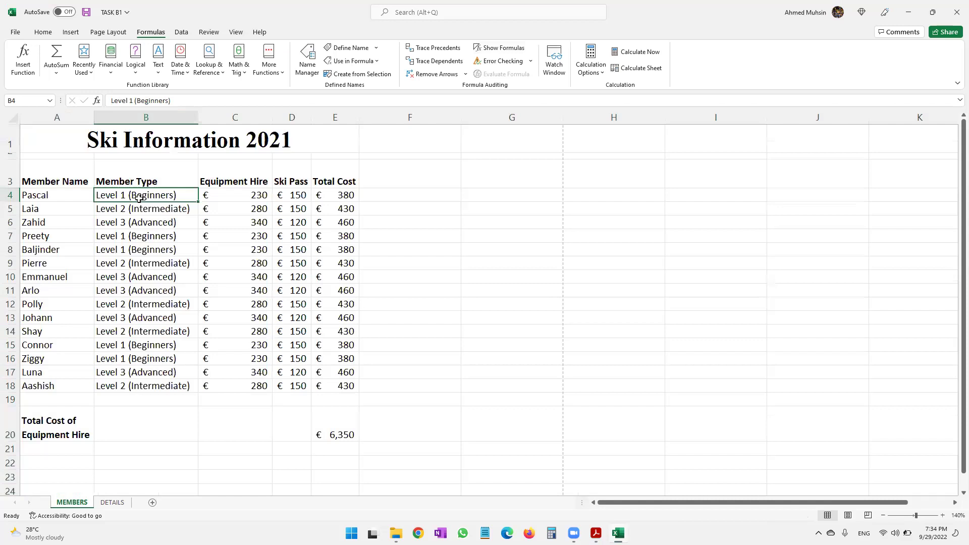
left_click(145, 183)
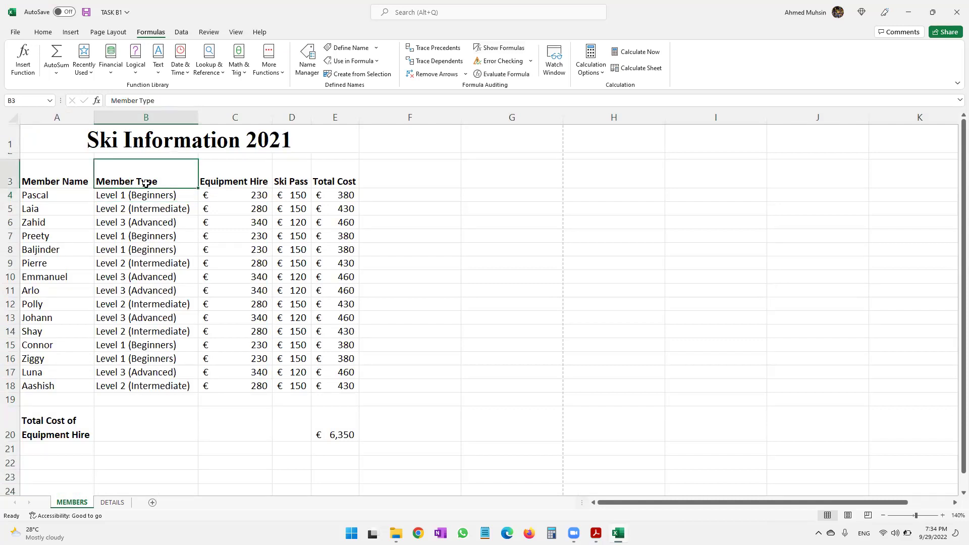
Step: Add filters to the table headings and filter Member Type to Level 3 (Advanced) only
left_click(43, 31)
left_click(857, 62)
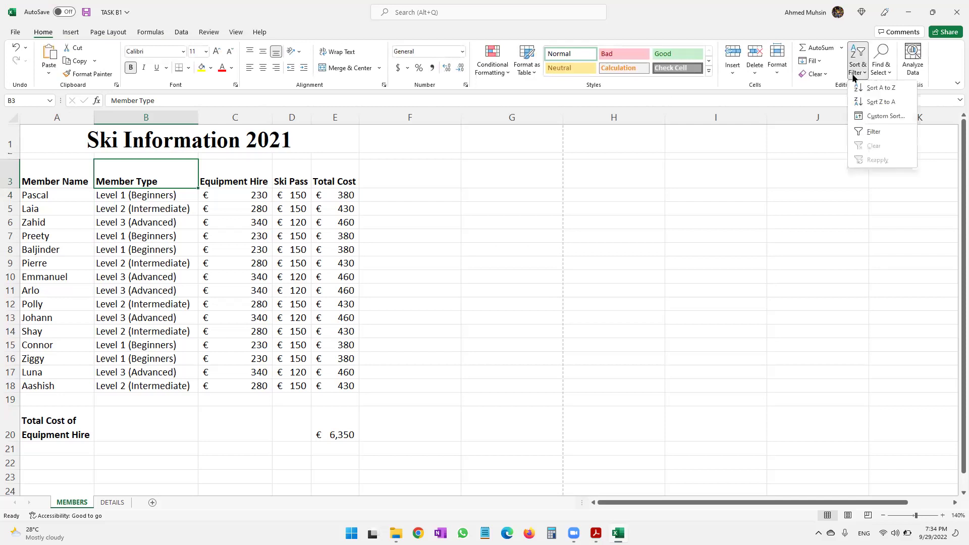
left_click(869, 131)
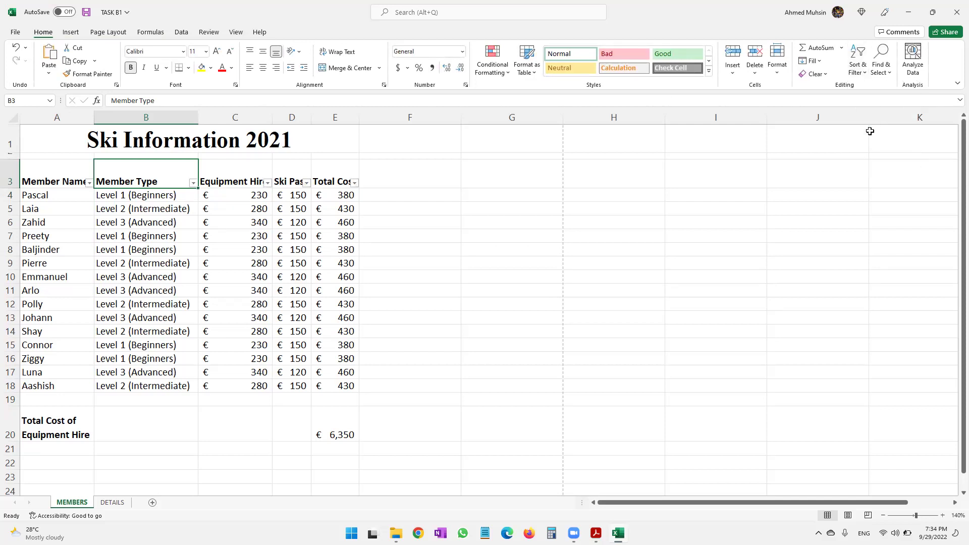
left_click(194, 184)
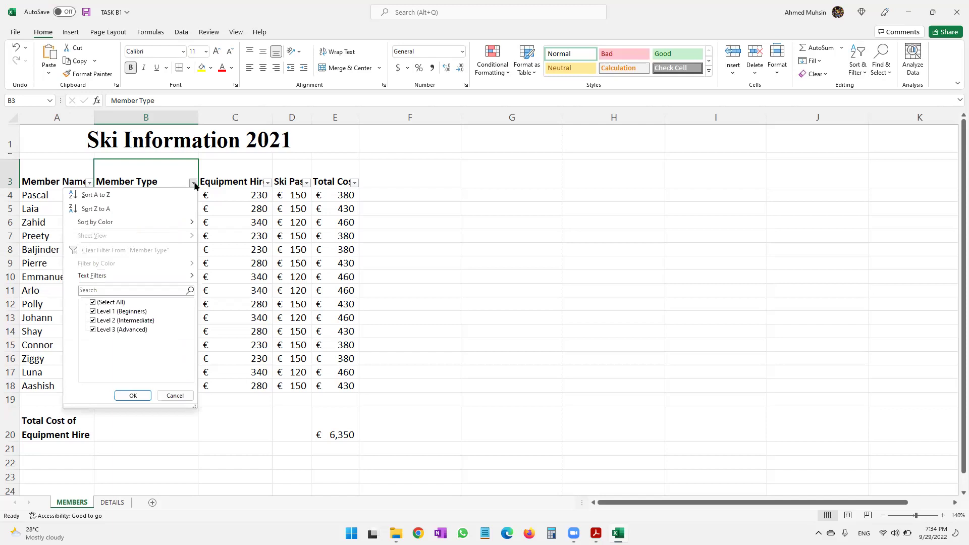
left_click(93, 302)
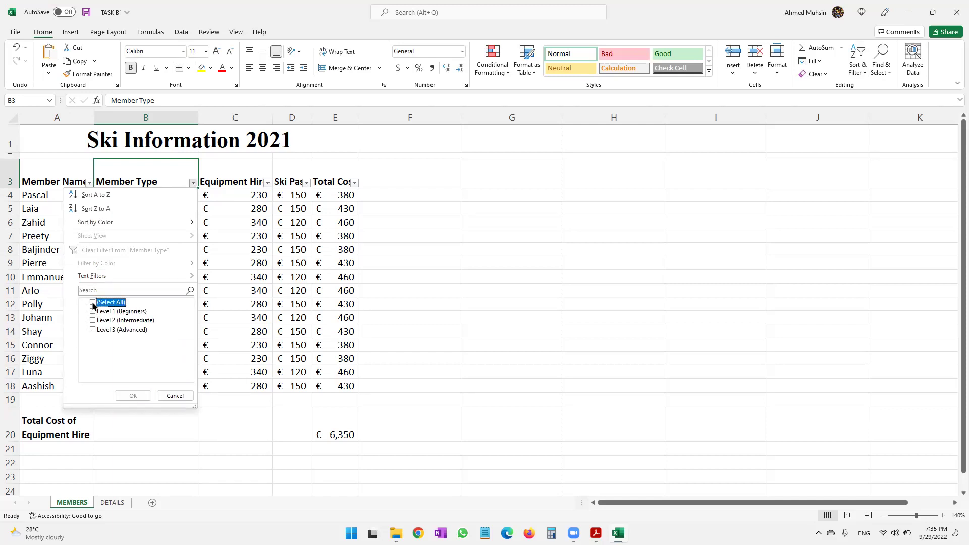
left_click(93, 330)
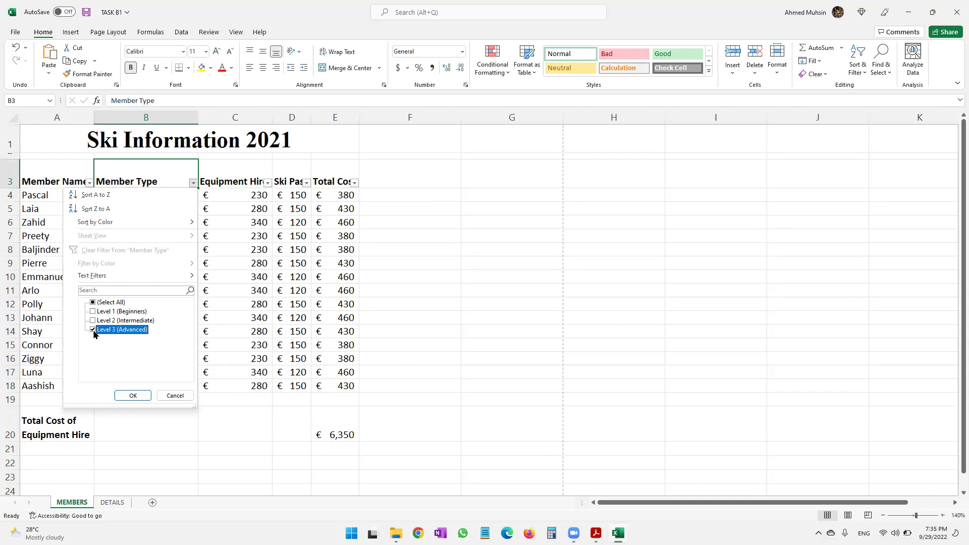
left_click(145, 396)
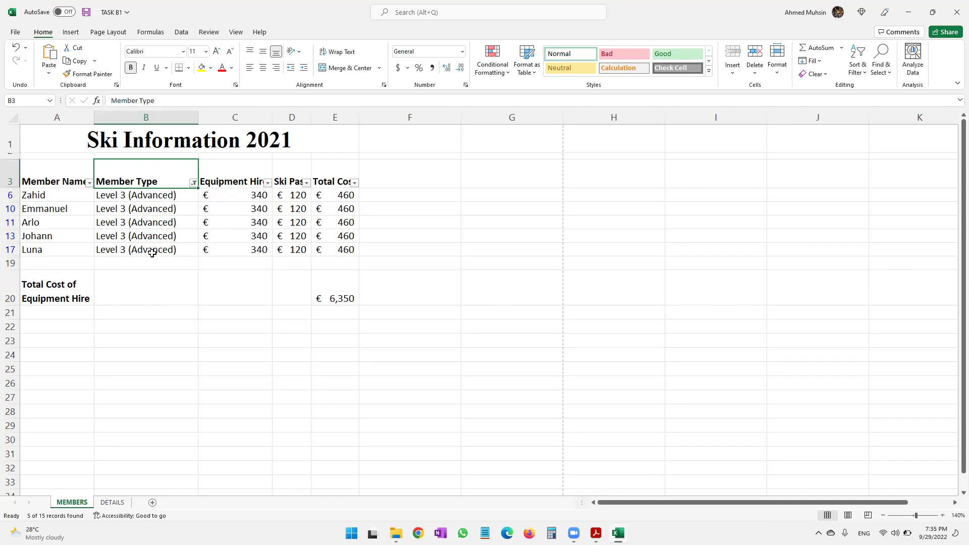
Step: Clear the Member Type filter and reapply it with only Level 3 (Advanced) ticked
left_click(193, 183)
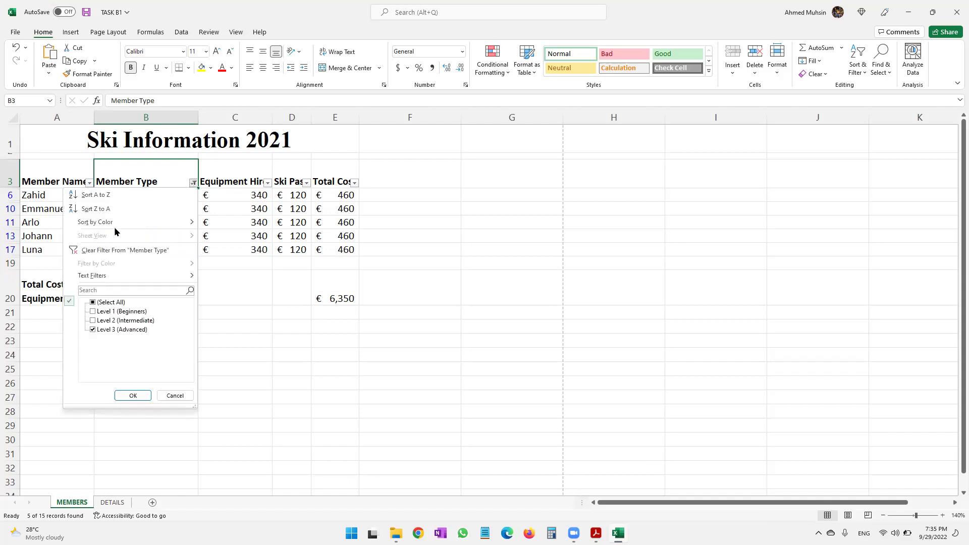
left_click(103, 251)
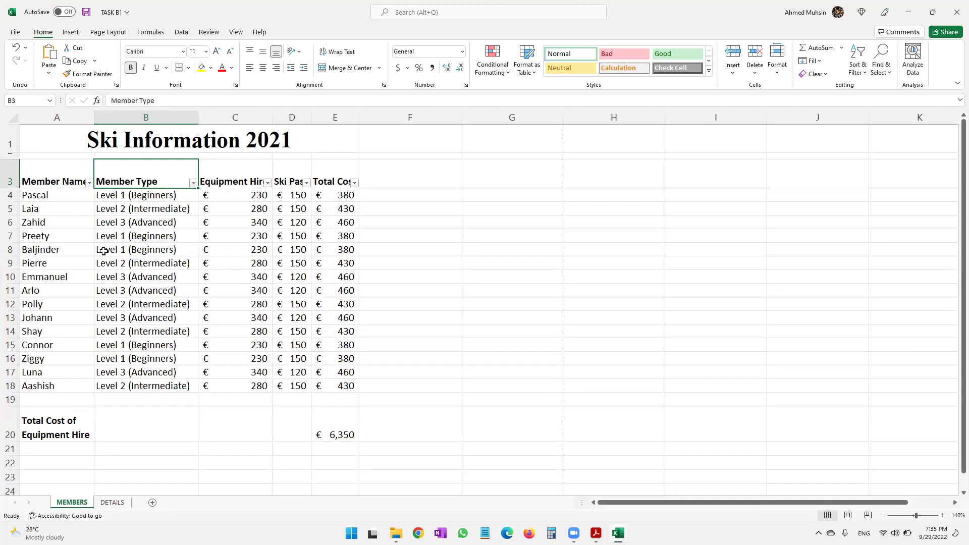
left_click(193, 182)
left_click(92, 302)
left_click(92, 331)
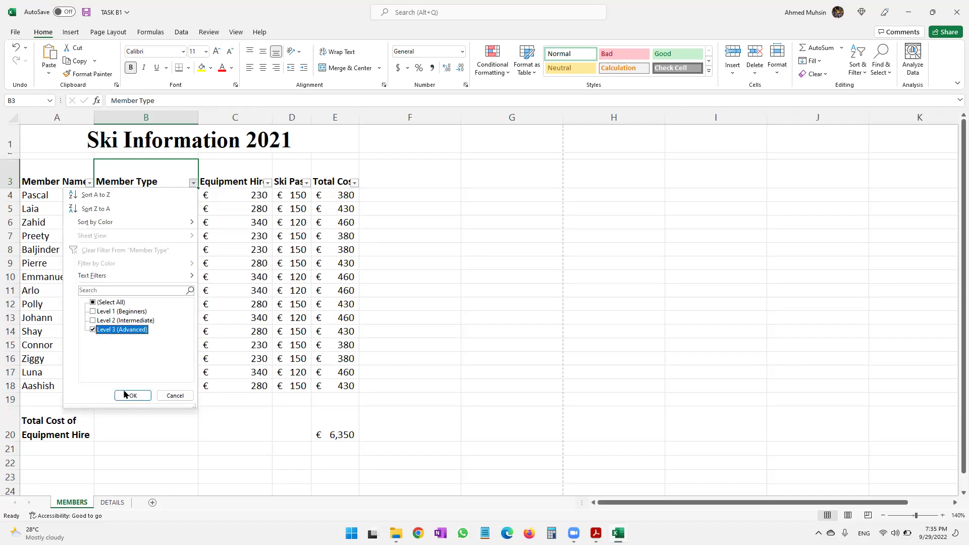
left_click(130, 396)
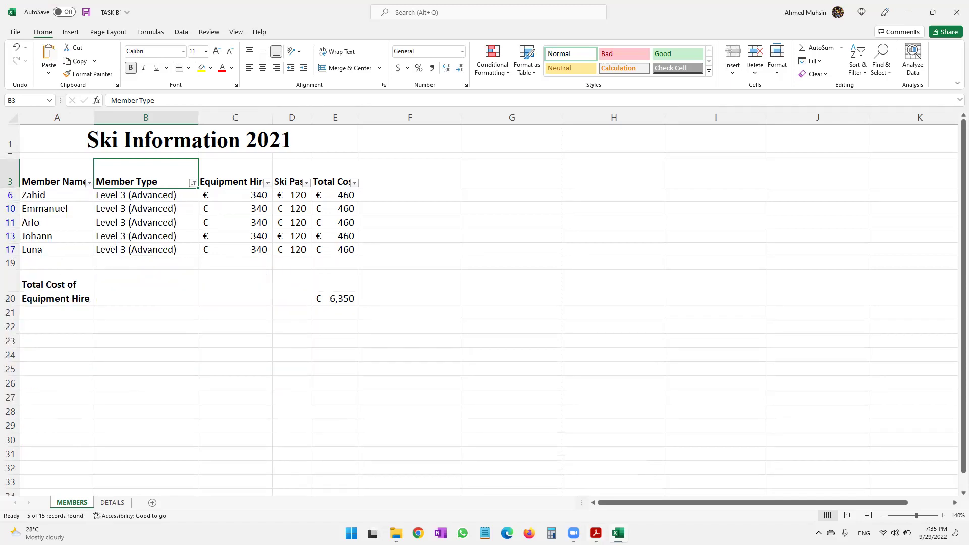
left_click(596, 533)
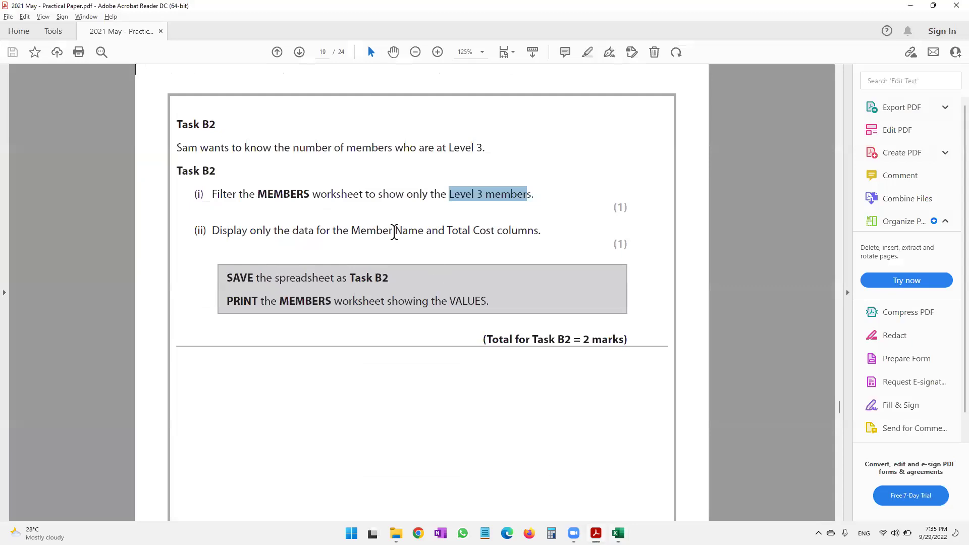
Step: Read instruction (ii) about keeping only Member Name and Total Cost, then return to Excel
left_click_drag(316, 230, 396, 233)
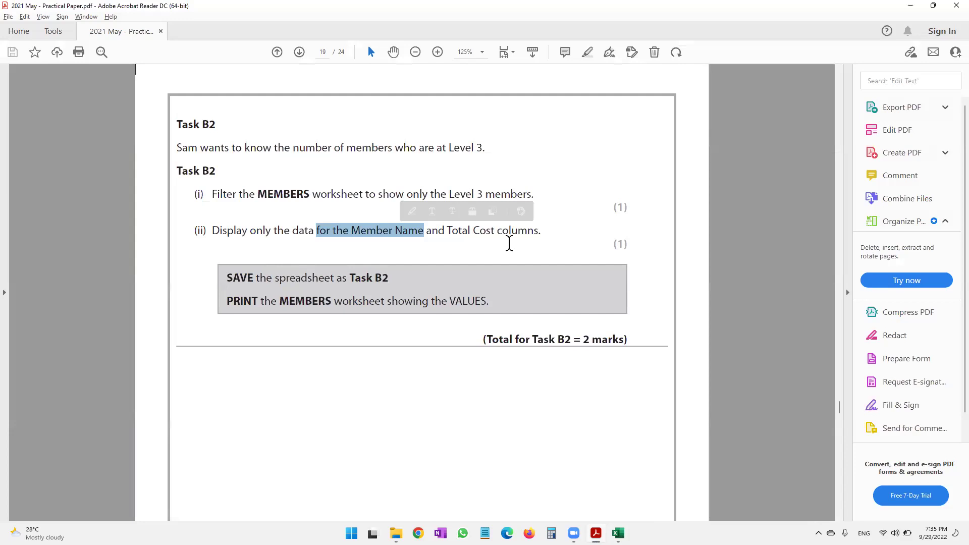
left_click(909, 6)
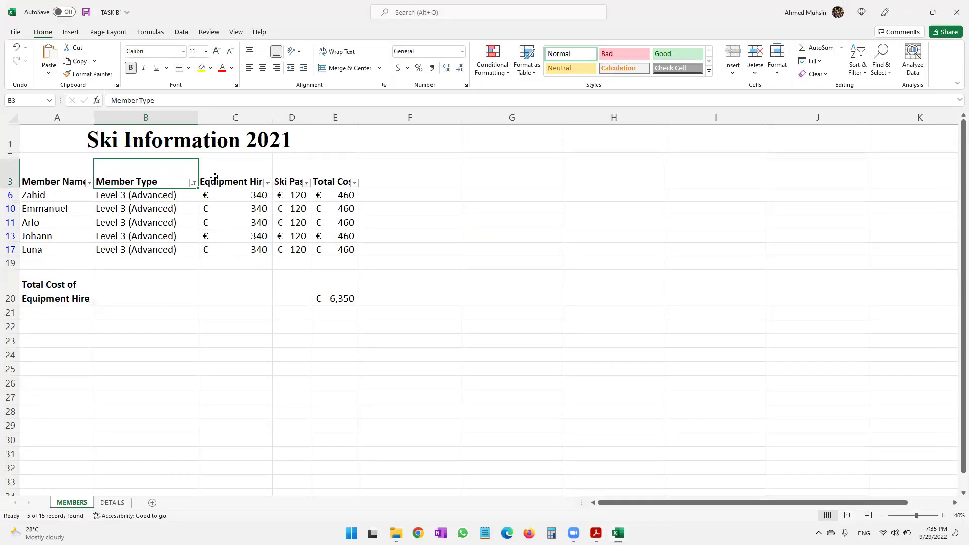
left_click_drag(170, 120, 282, 156)
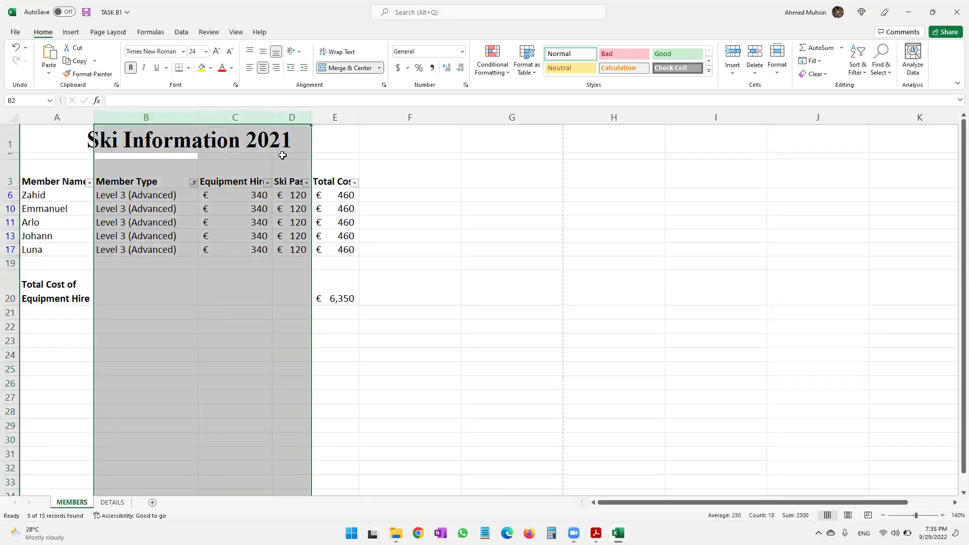
left_click_drag(184, 116, 284, 142)
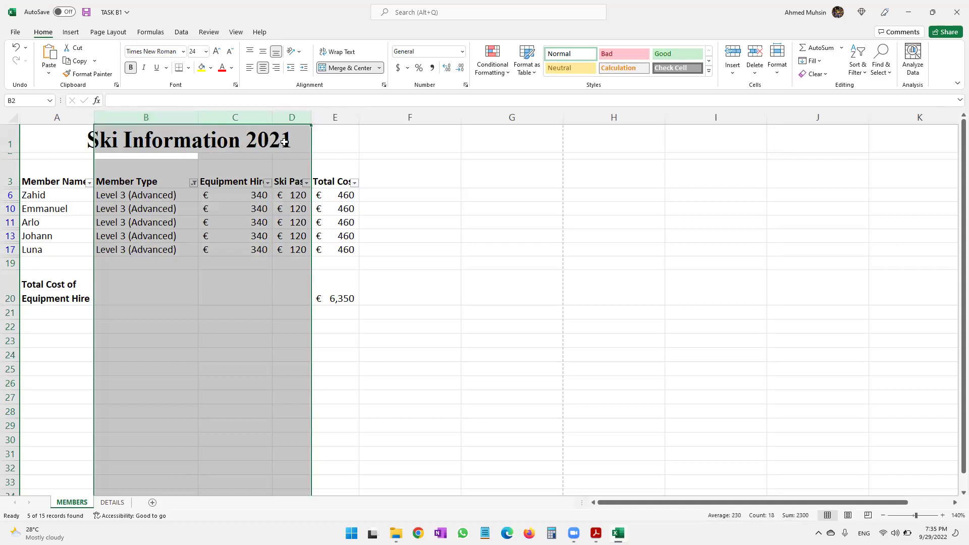
right_click(186, 217)
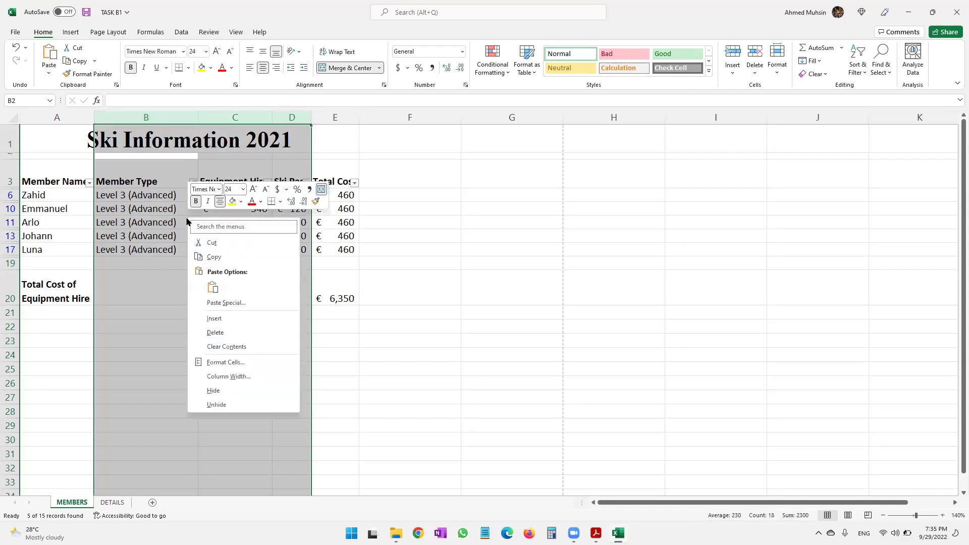
left_click(213, 391)
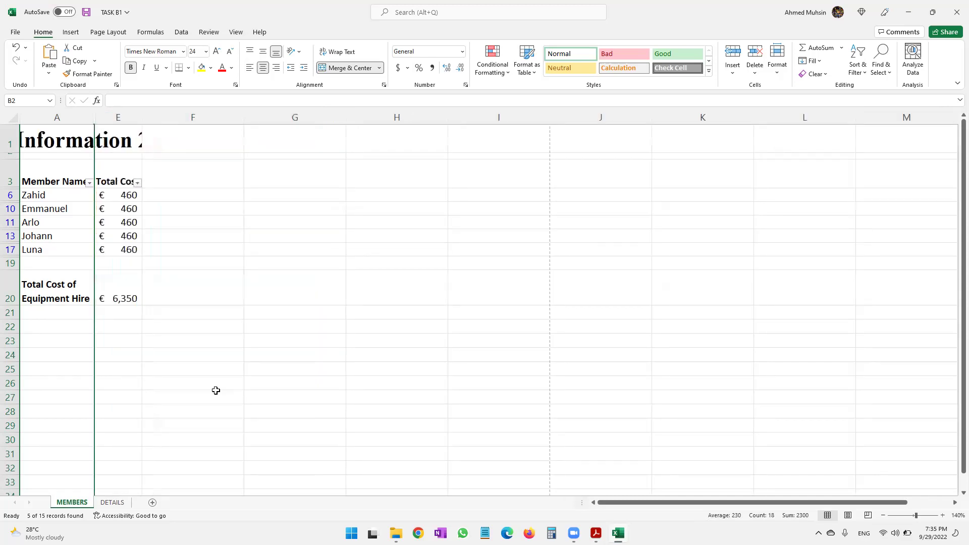
left_click(202, 224)
left_click(91, 117)
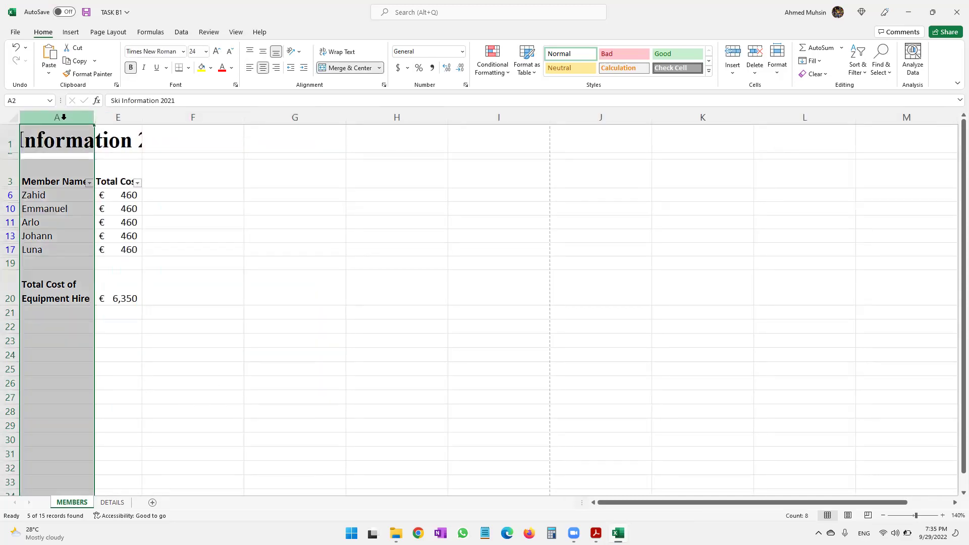
left_click(117, 119)
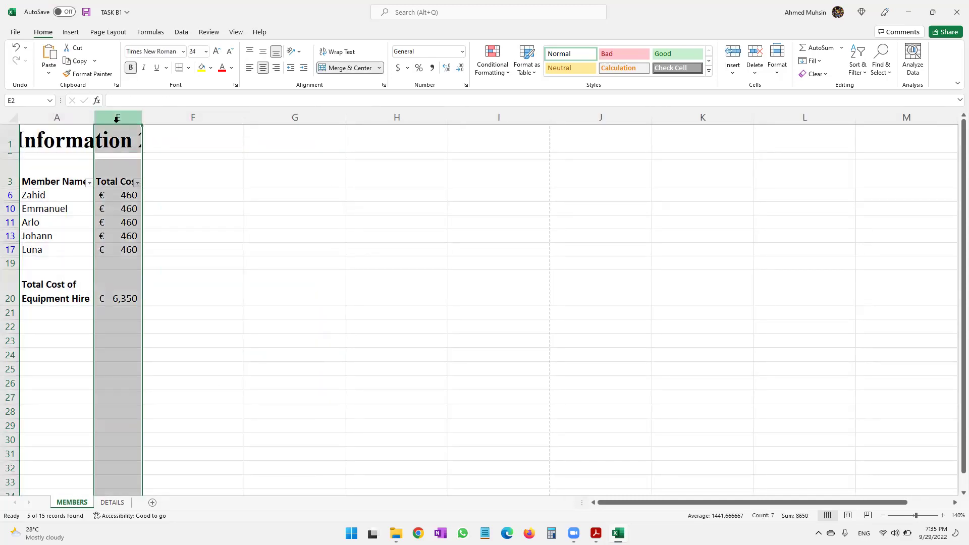
left_click(207, 280)
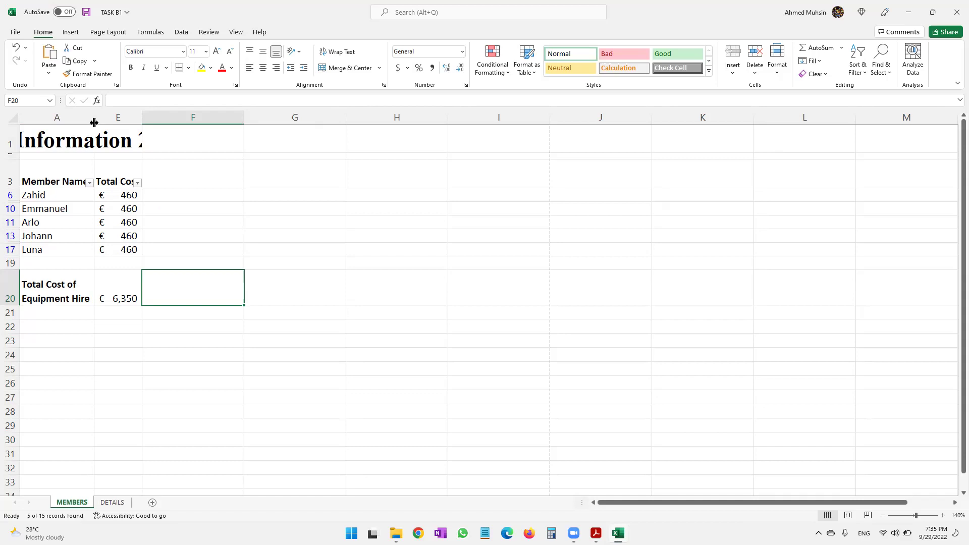
left_click(93, 123)
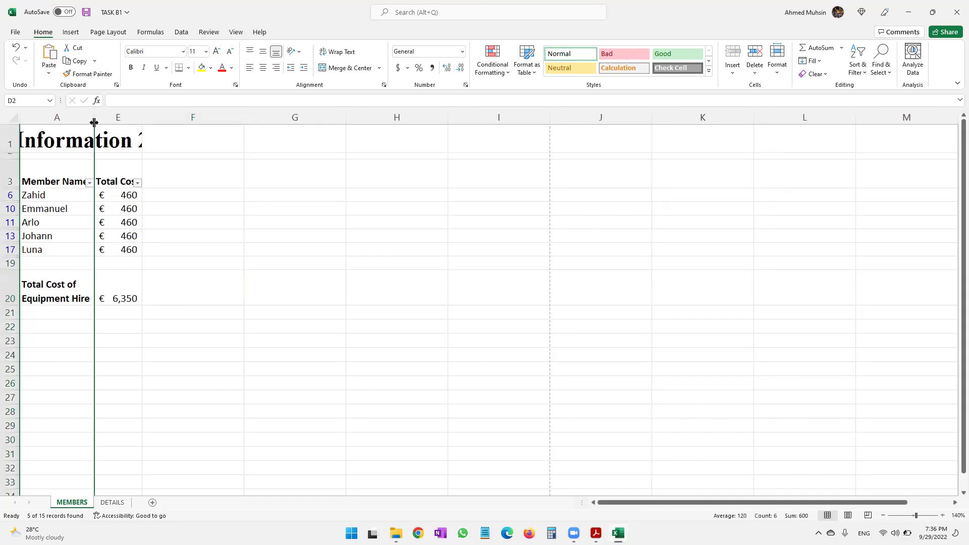
right_click(94, 125)
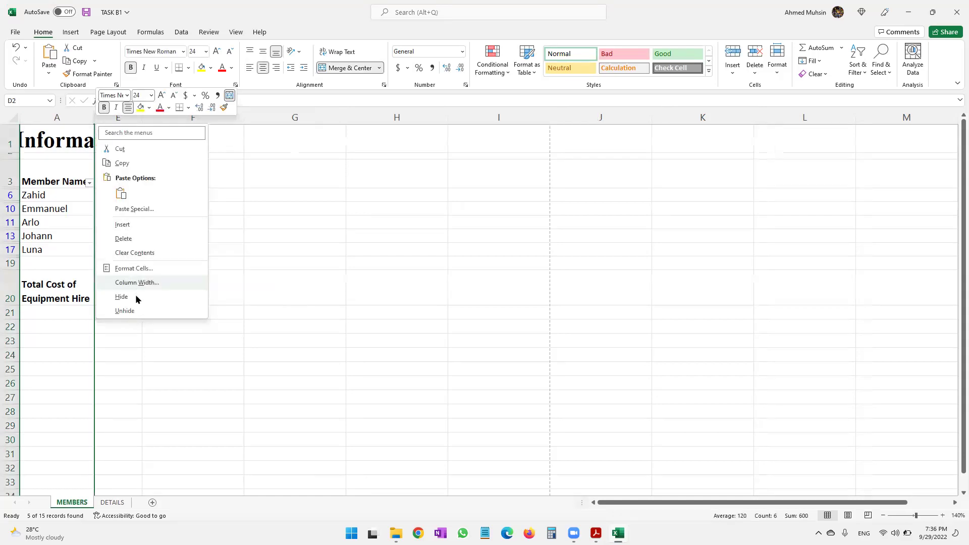
left_click(134, 310)
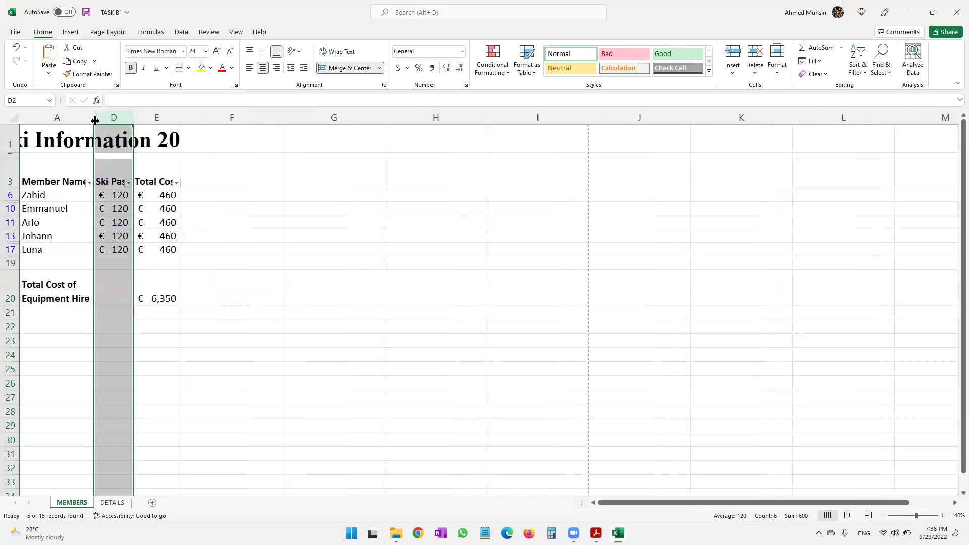
right_click(95, 123)
left_click(135, 311)
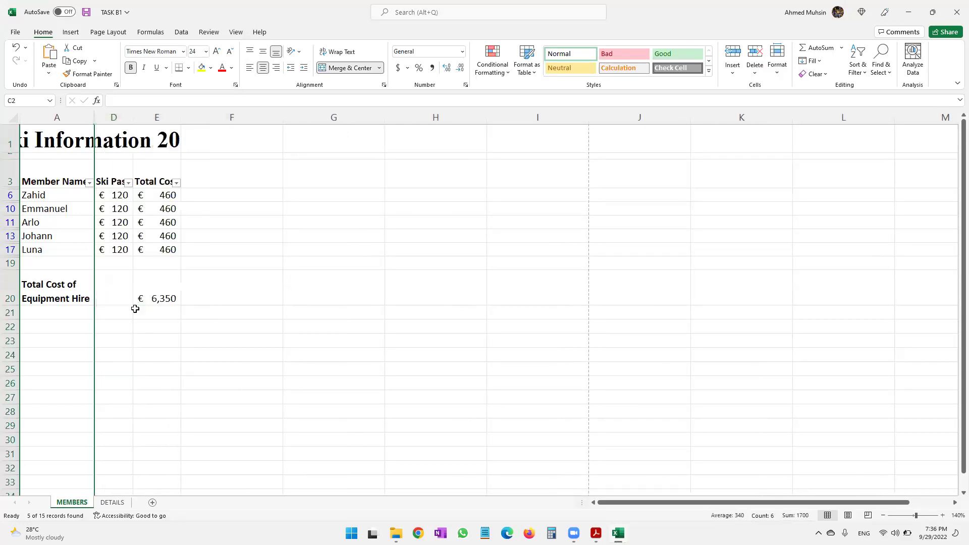
right_click(92, 114)
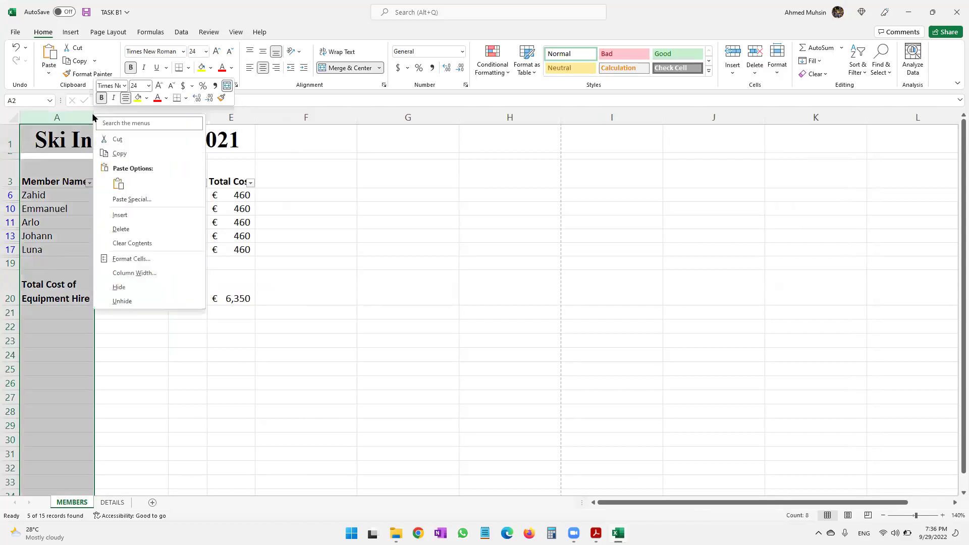
left_click(118, 300)
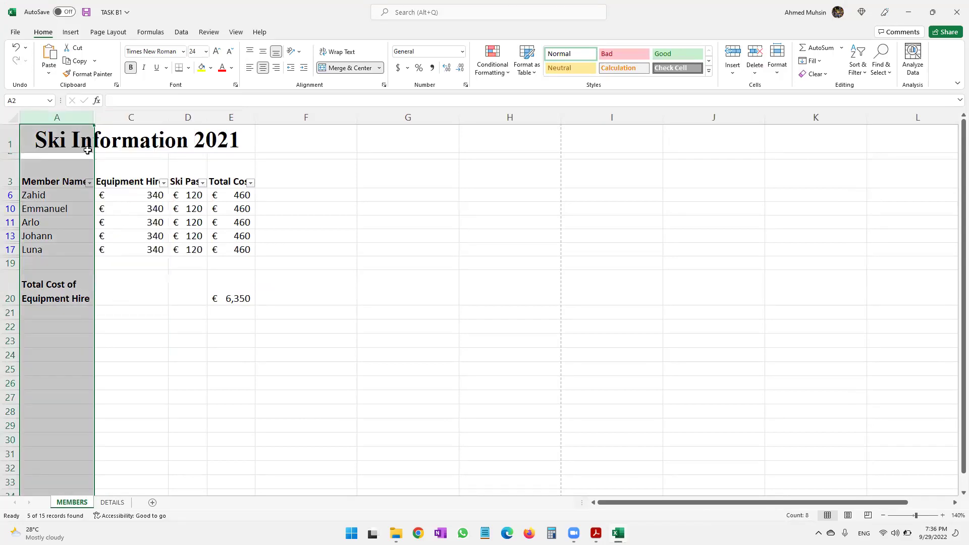
right_click(96, 114)
left_click(123, 301)
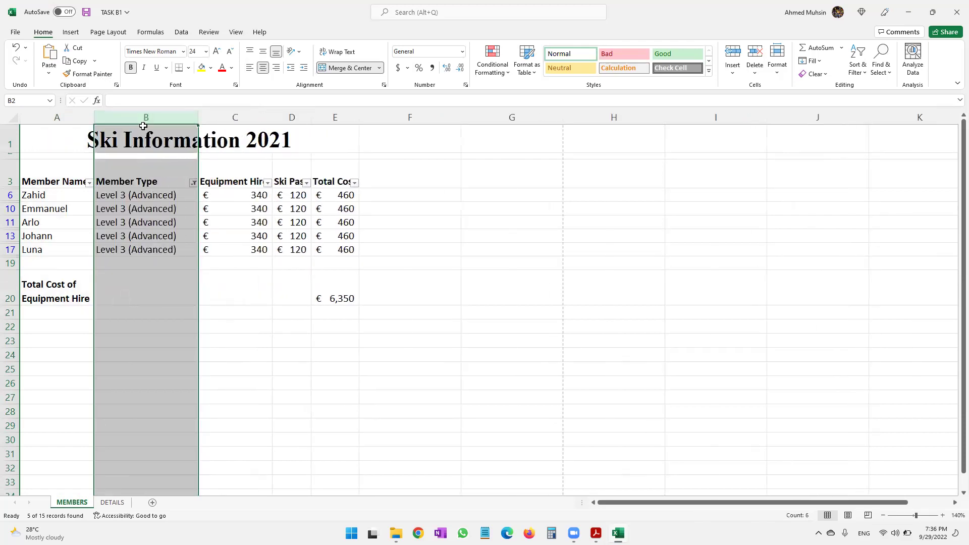
left_click_drag(145, 118, 280, 139)
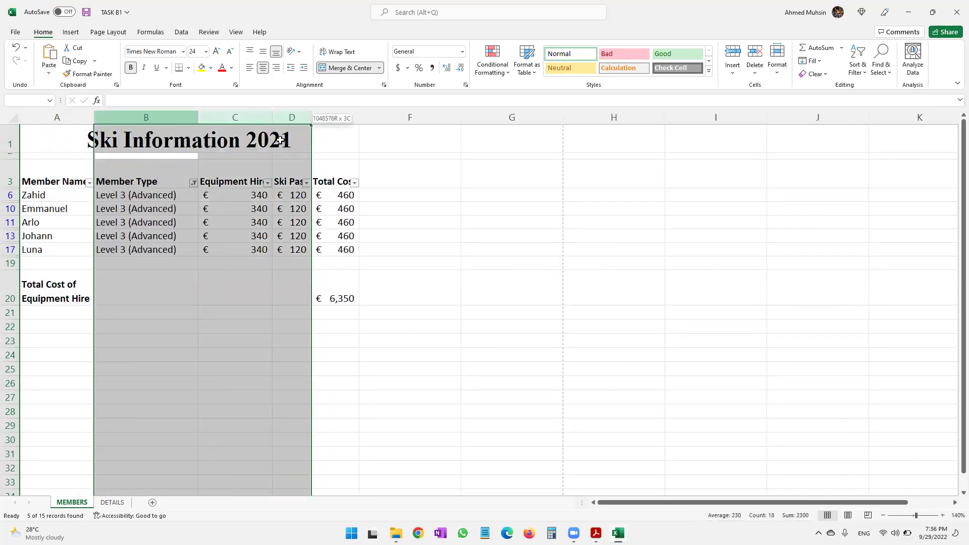
right_click(265, 231)
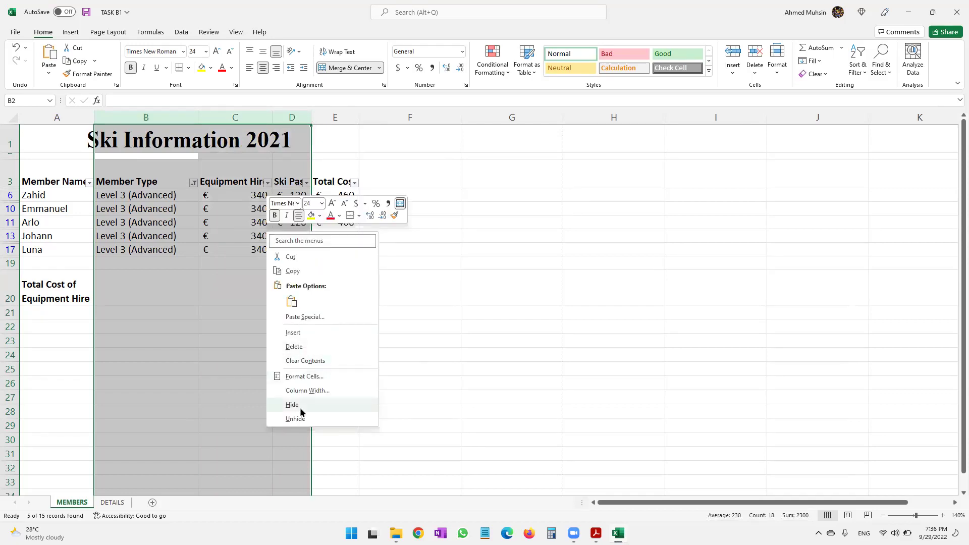
left_click(300, 407)
left_click(280, 207)
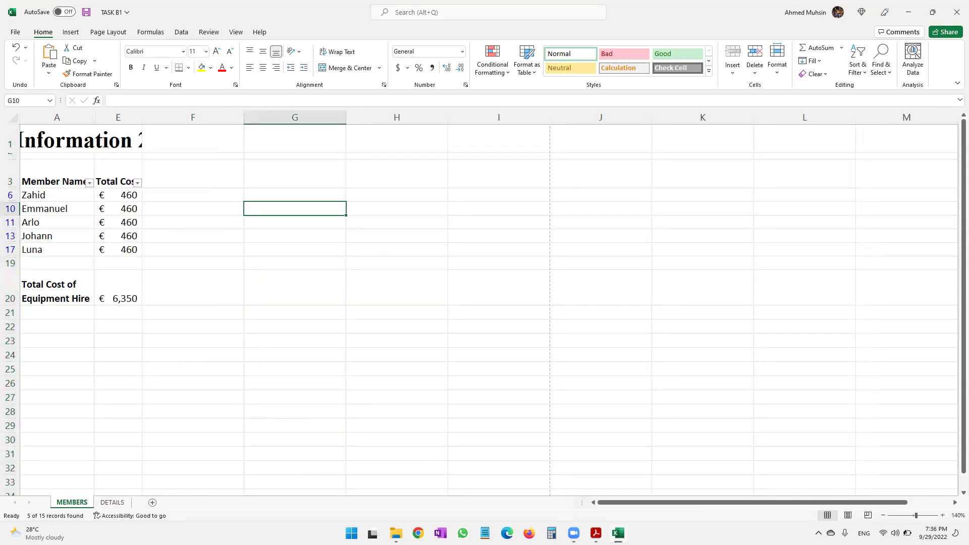
left_click(596, 532)
left_click_drag(337, 278, 389, 277)
left_click_drag(279, 300, 484, 304)
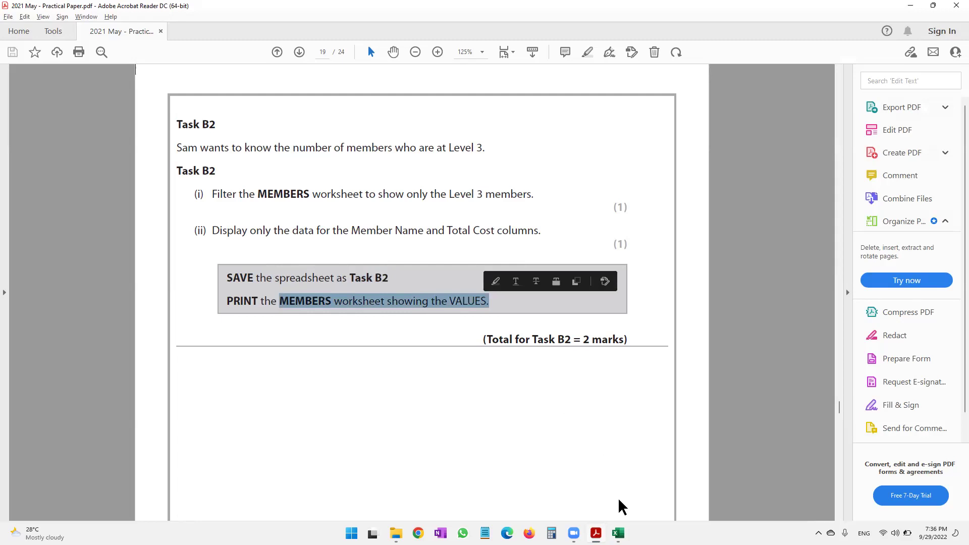
left_click(618, 533)
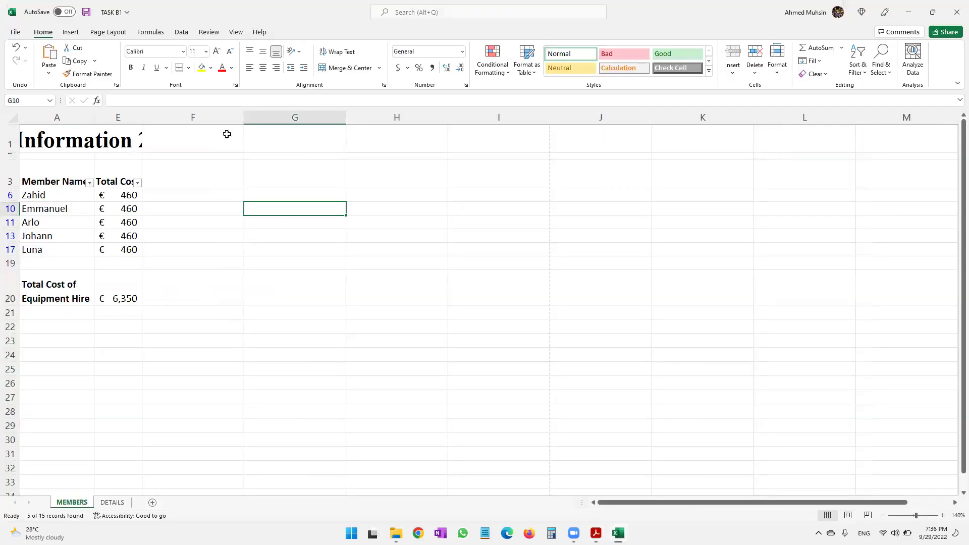
left_click(68, 144)
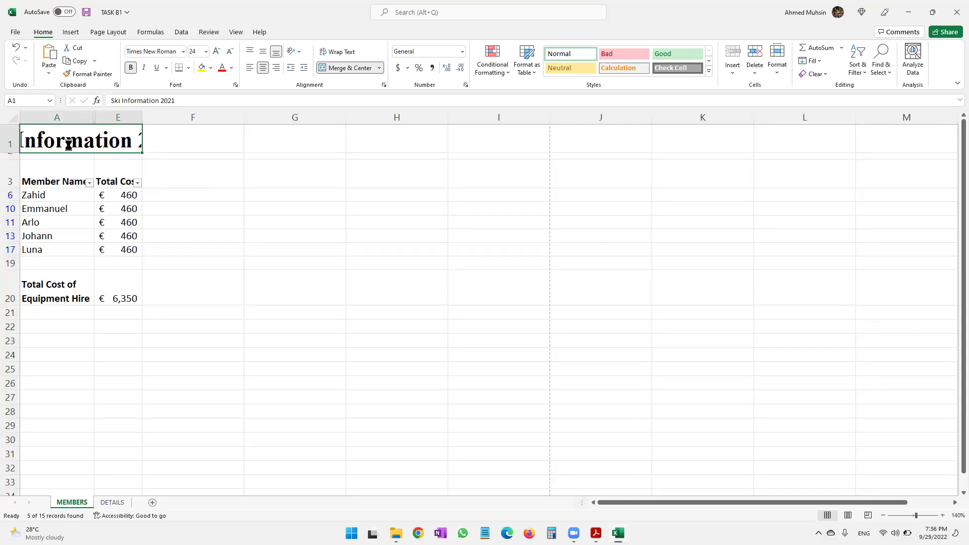
Step: Save the workbook under the new name TASK B2
key("F12")
left_click(111, 199)
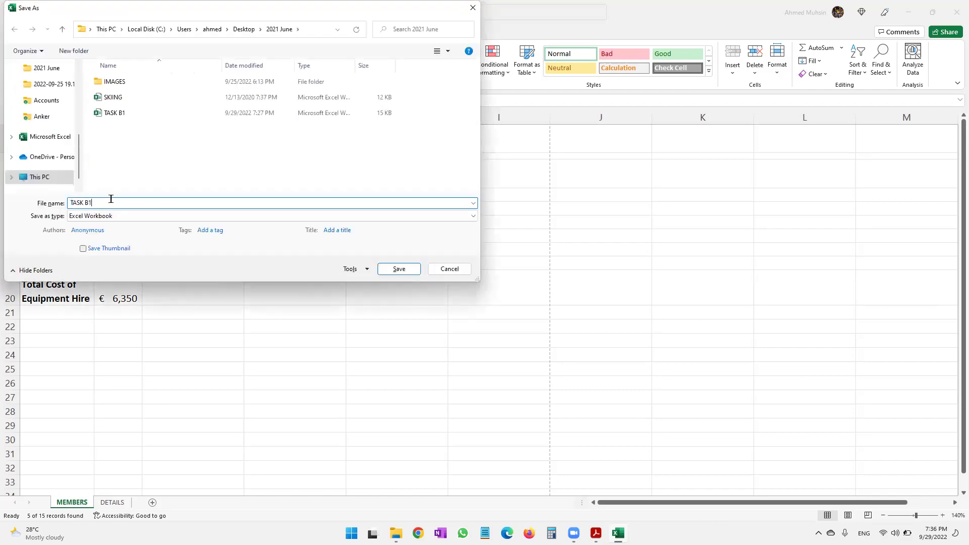
key("BackSpace")
type("2")
key("Return")
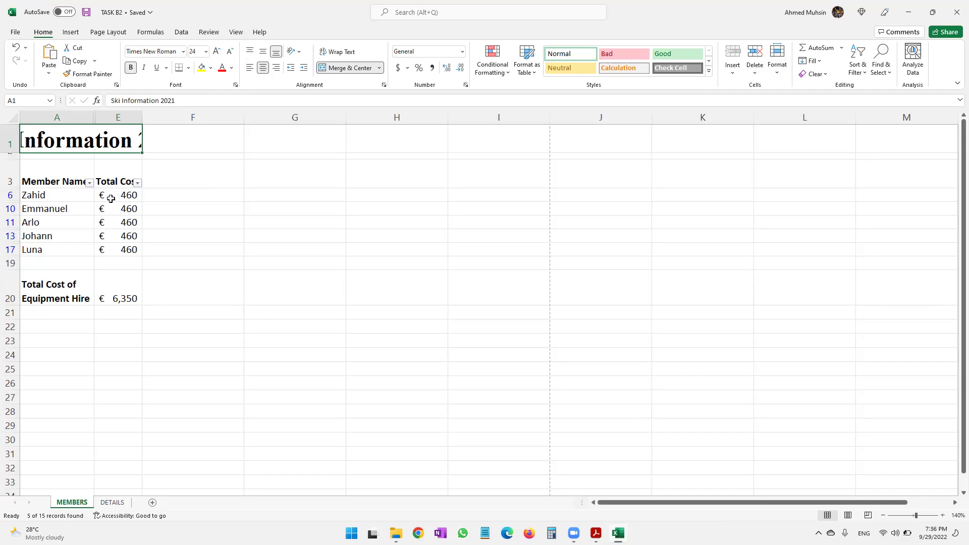
Step: Print the MEMBERS data from the title down to the row-20 total
left_click_drag(78, 147, 113, 288)
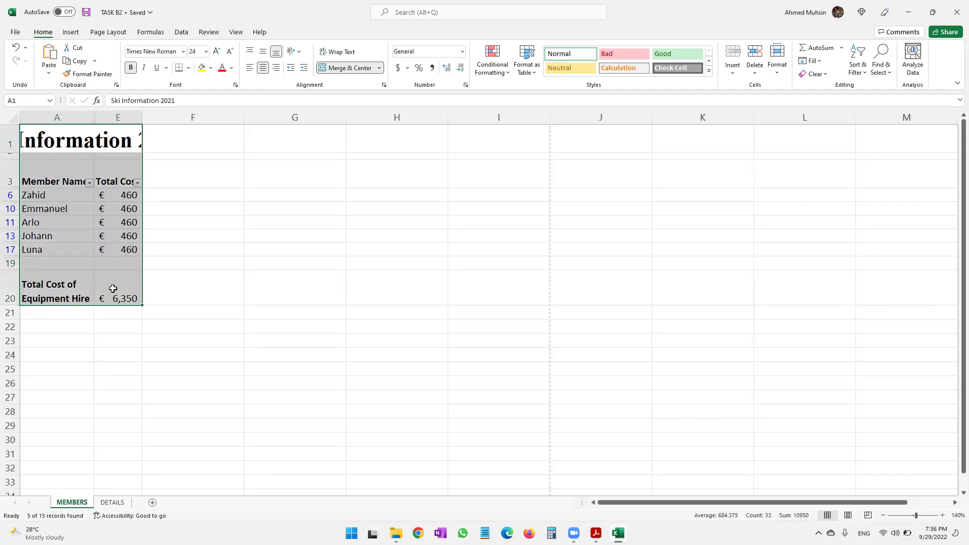
key("ctrl+p")
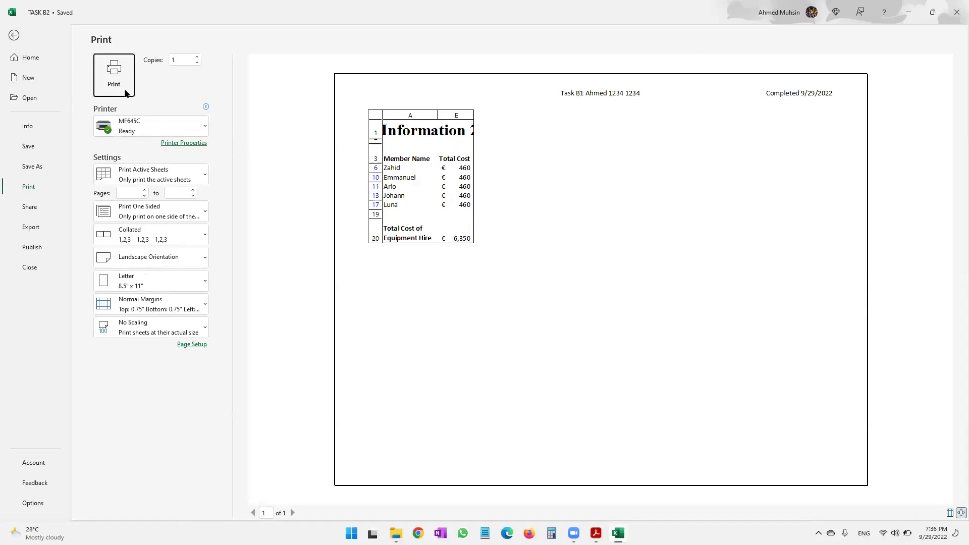
left_click(114, 75)
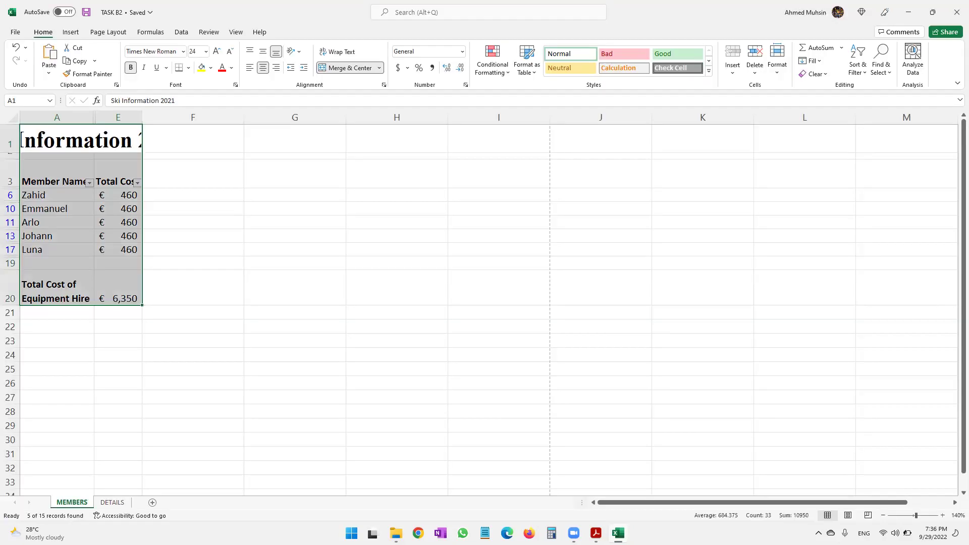
key("alt+Tab")
Step: Read Task B3's header and TASK B3 file-name instructions, then go to the 2021 June folder
scroll(465, 344, "down", 10)
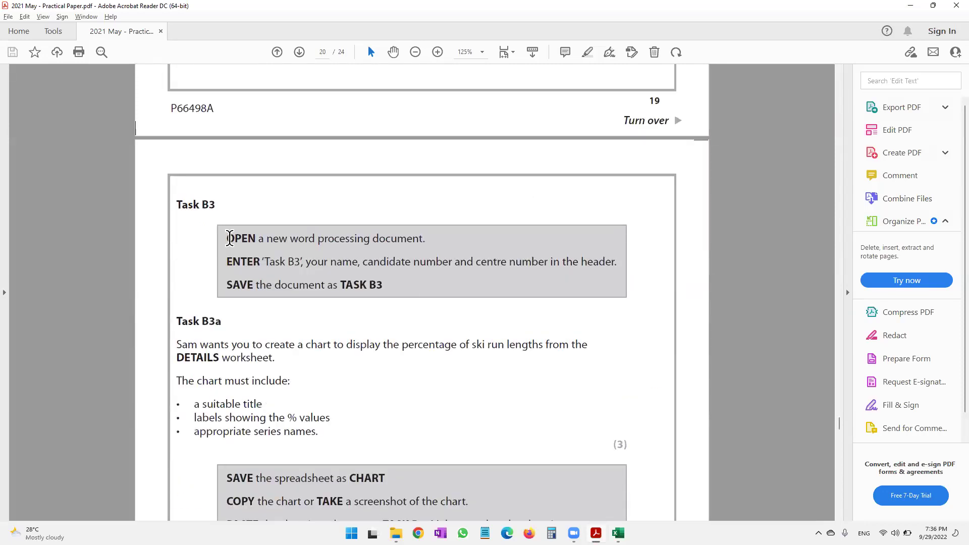
left_click_drag(265, 262, 622, 274)
left_click_drag(341, 286, 388, 287)
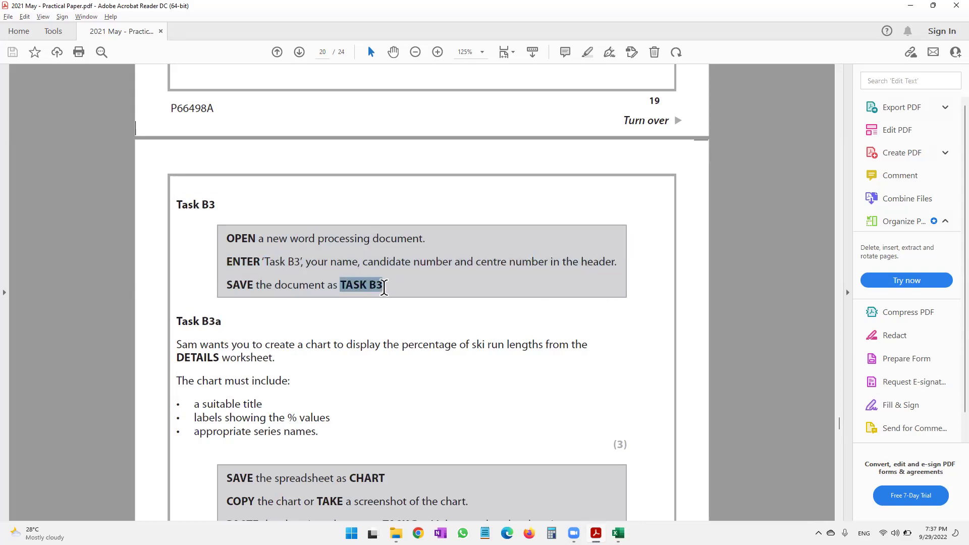
key("alt+Tab")
Step: Create a new Microsoft Word document named TASK B3 in the 2021 June folder
left_click(324, 414)
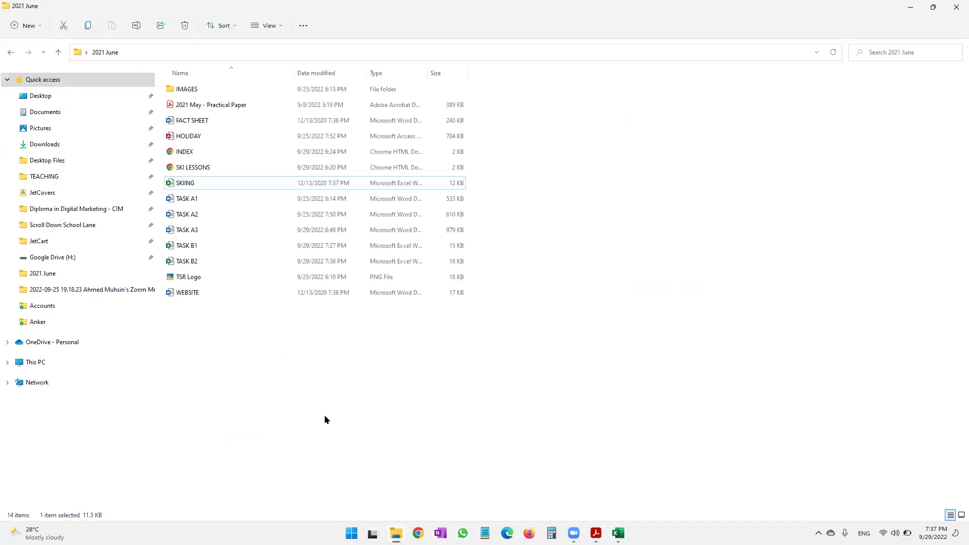
right_click(324, 414)
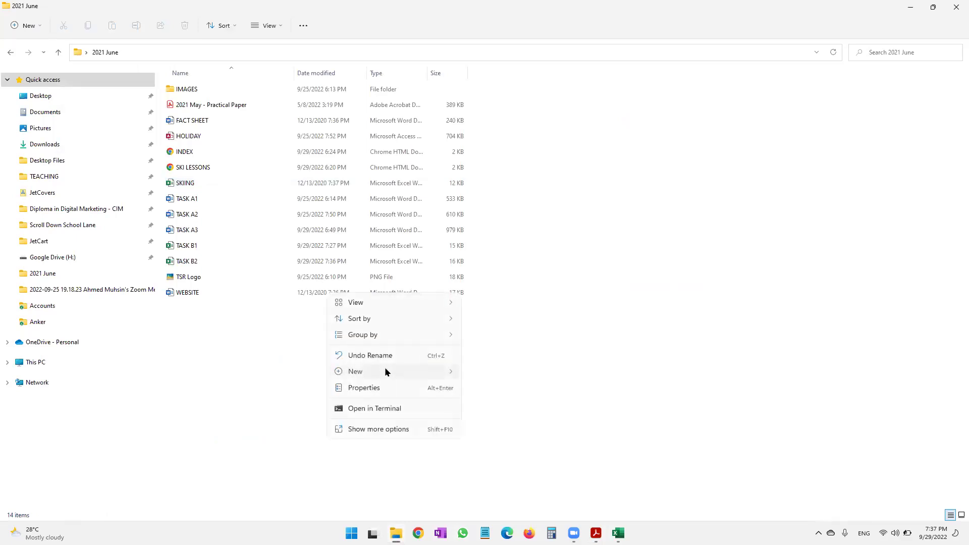
mouse_move(386, 370)
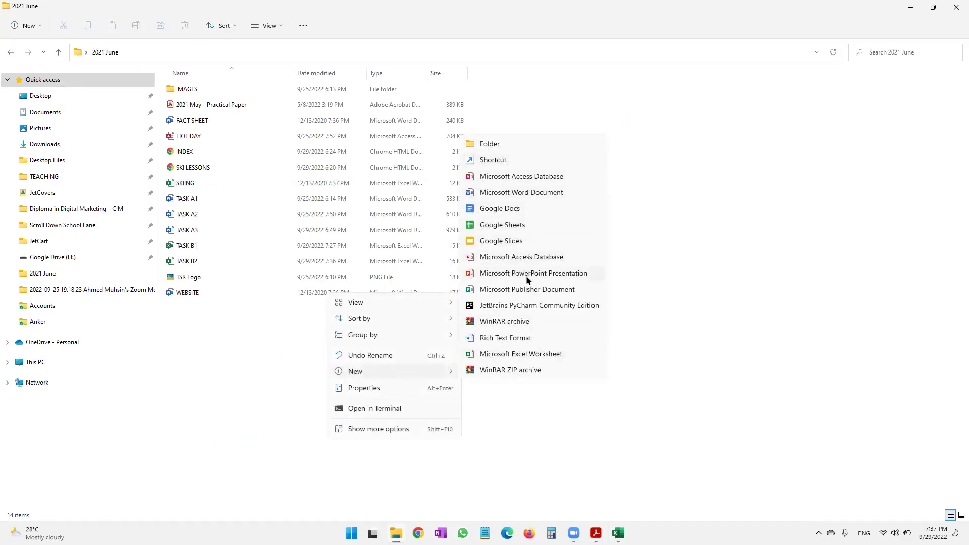
left_click(526, 197)
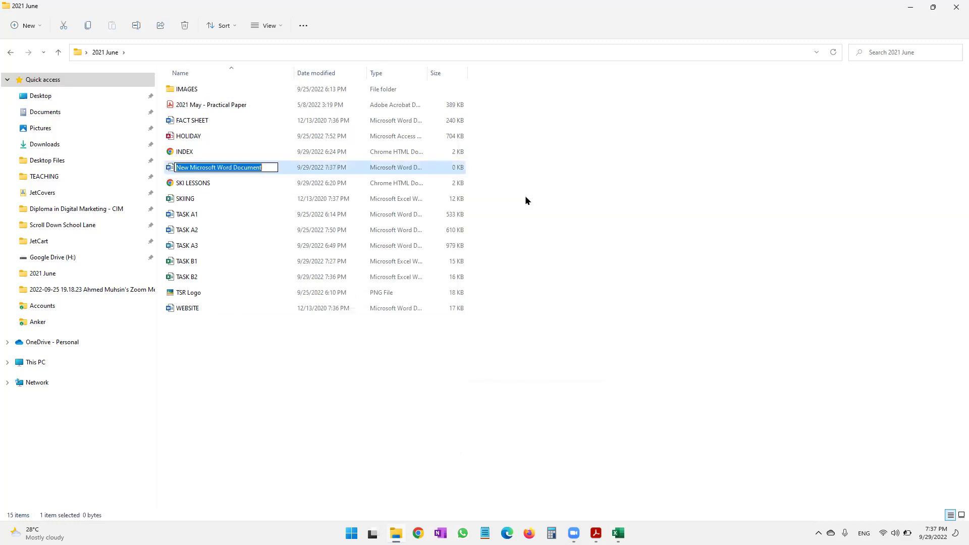
type("TASK B3")
key("Return")
key("Return")
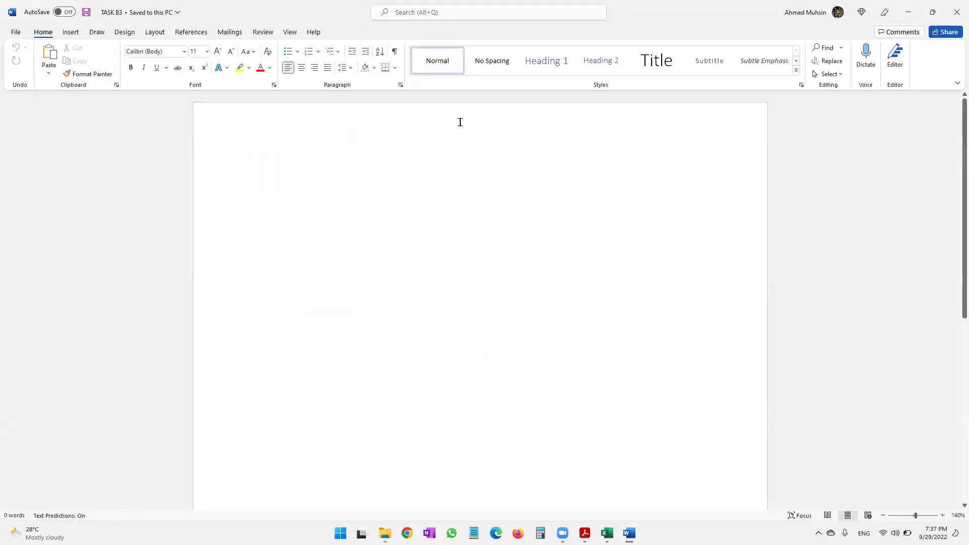
Step: Enter Task B3, the candidate's name and candidate number in the header, fixing the name typo
double_click(461, 123)
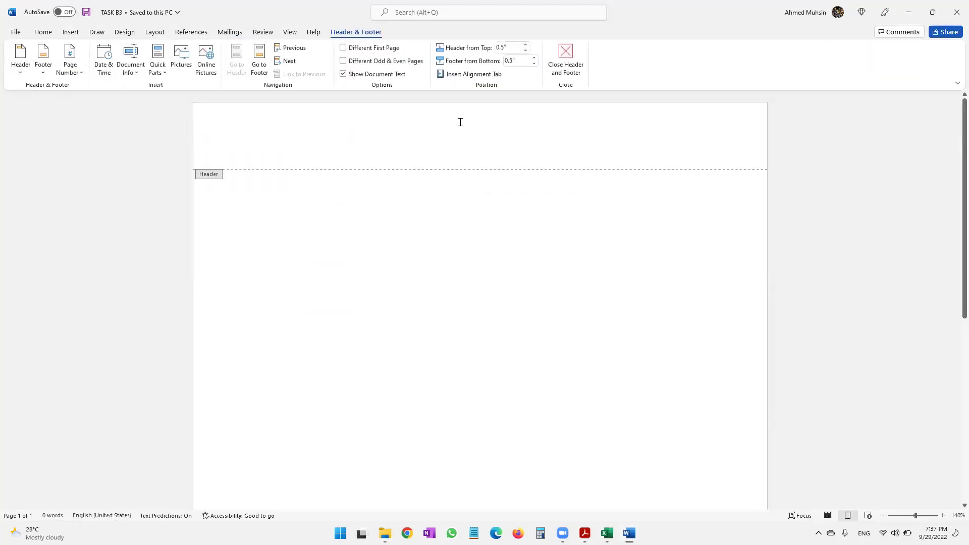
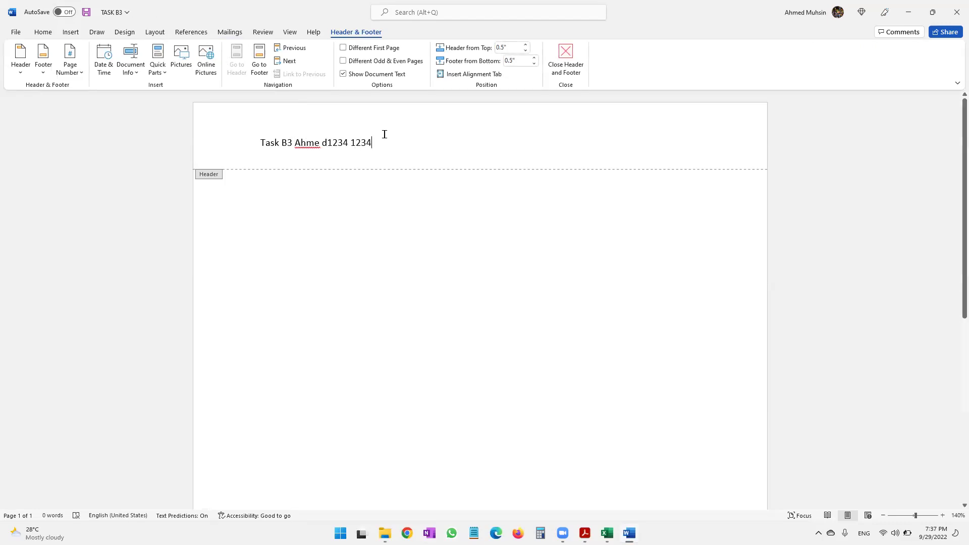
left_click(325, 143)
key("BackSpace")
key("BackSpace")
type("d")
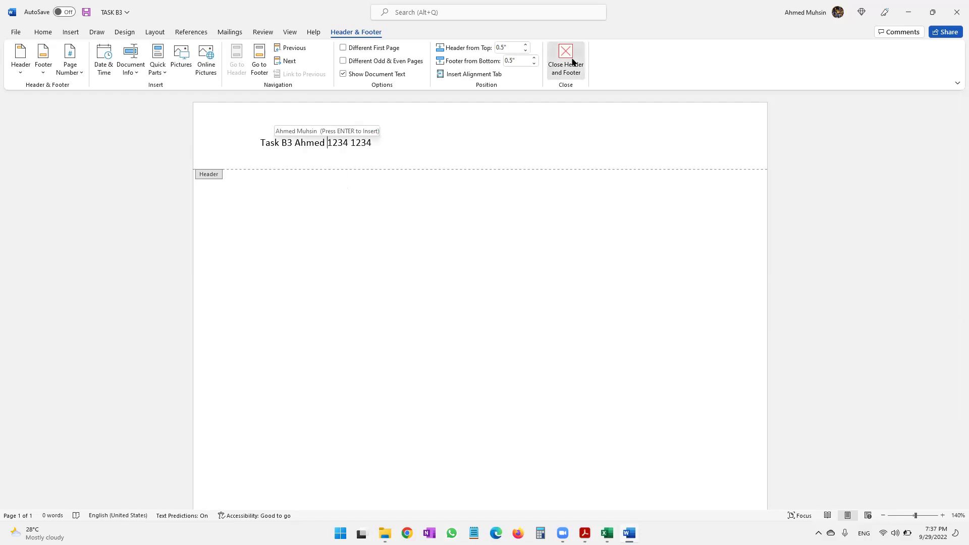
left_click(566, 56)
Step: Read Task B3a's chart requirements on % value labels and series names, then open the DETAILS sheet
key("alt+Tab")
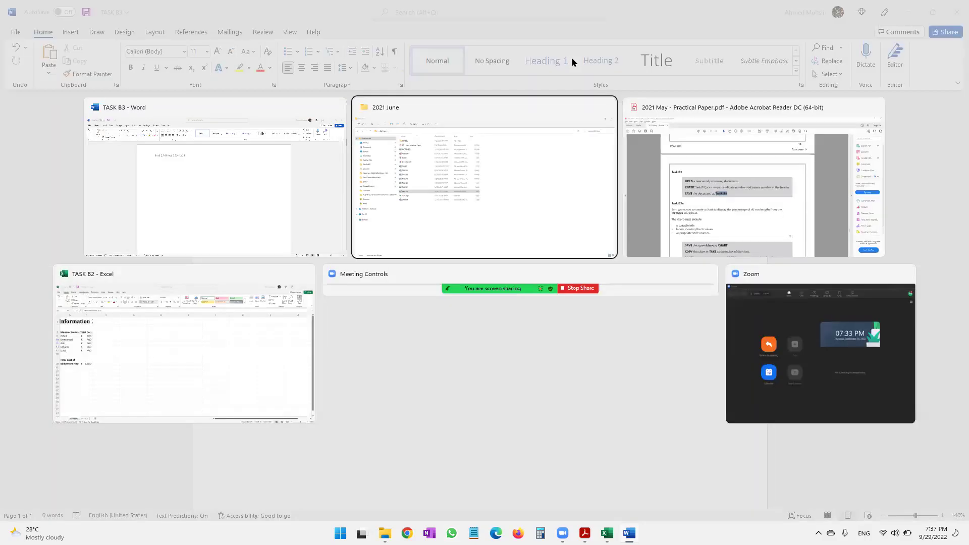
key("alt+Tab")
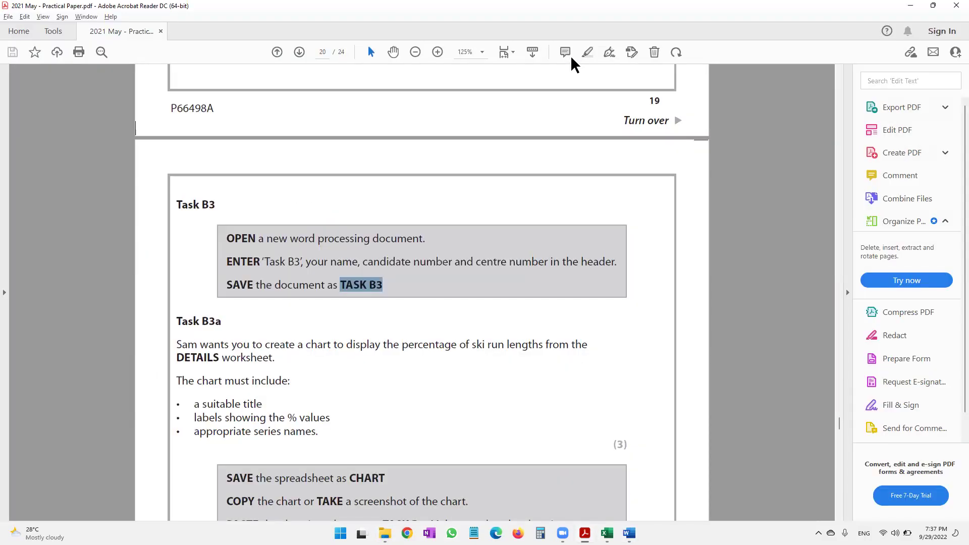
scroll(392, 318, "down", 5)
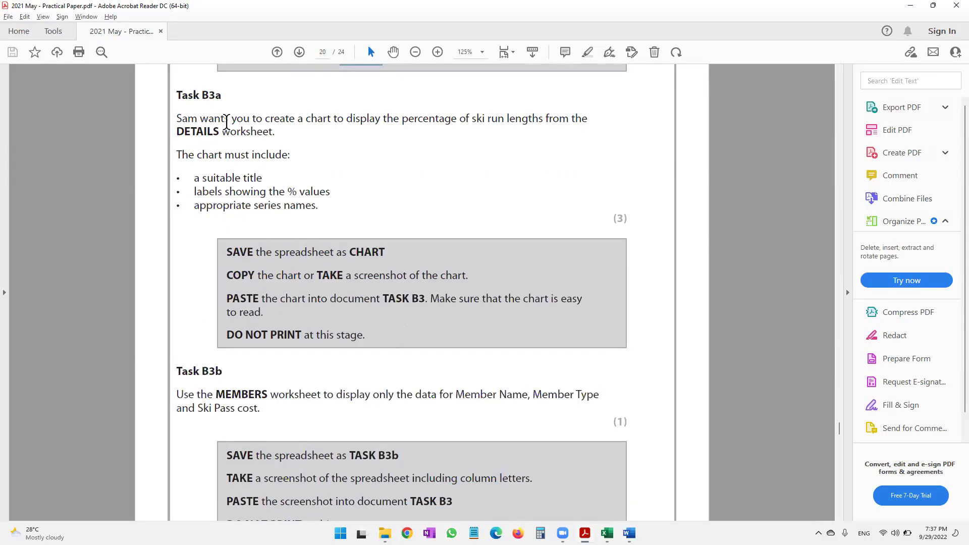
left_click_drag(304, 121, 586, 144)
left_click(260, 151)
left_click_drag(187, 188, 234, 187)
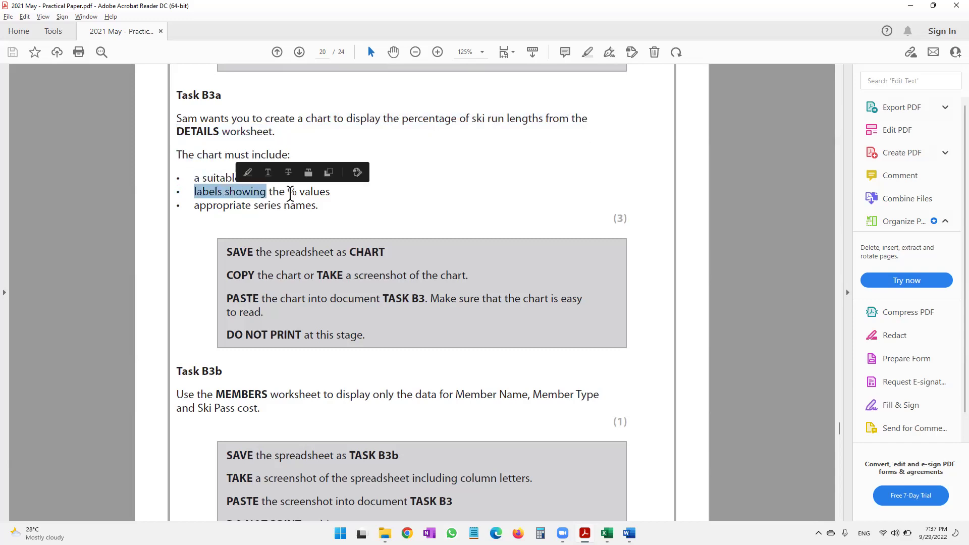
left_click_drag(194, 206, 311, 207)
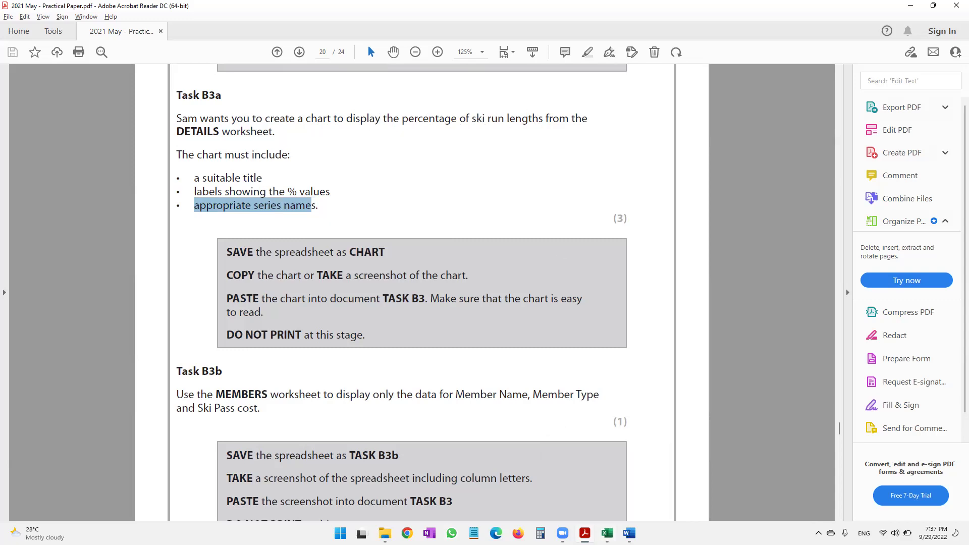
left_click(607, 533)
left_click(112, 502)
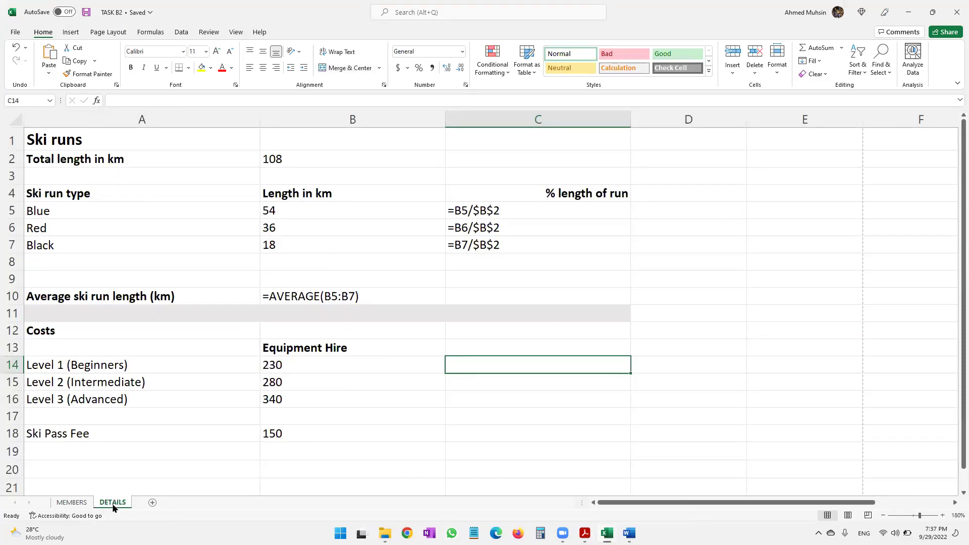
Step: Show calculated values on the DETAILS sheet and select the run types A4:A7
left_click(151, 33)
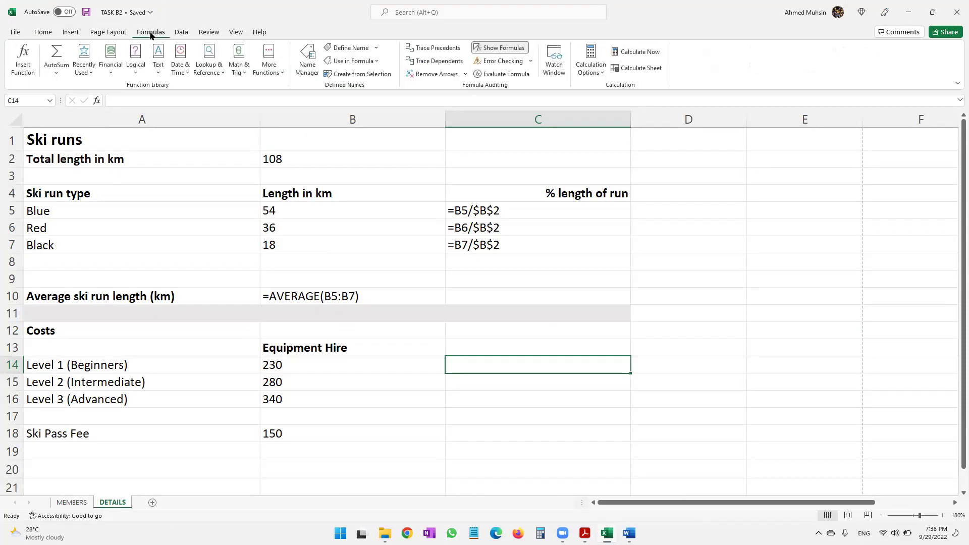
left_click(511, 48)
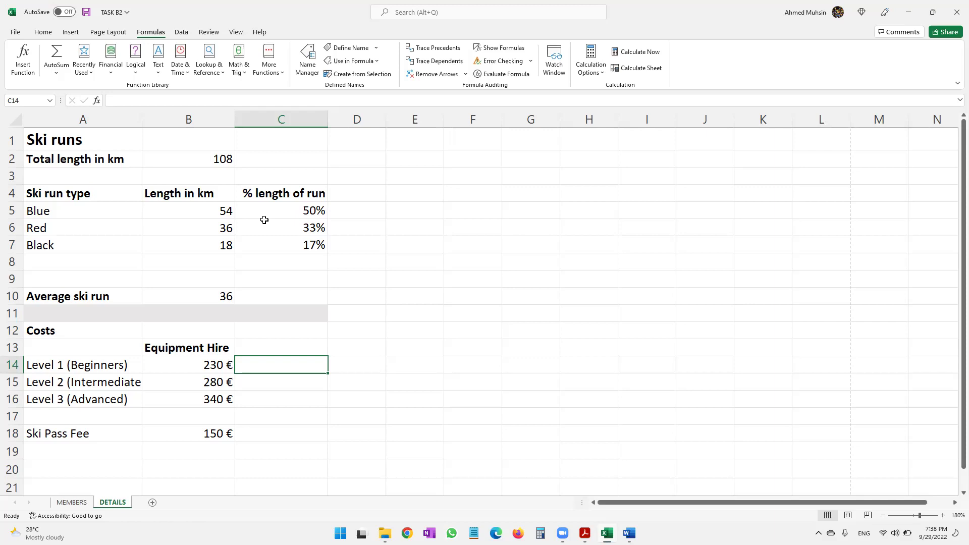
left_click_drag(114, 197, 107, 241)
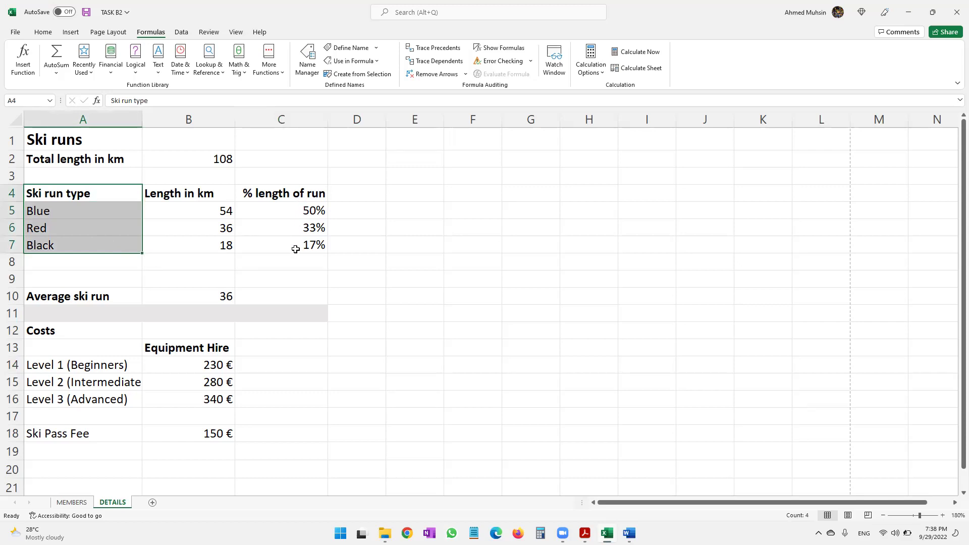
key("ctrl+q")
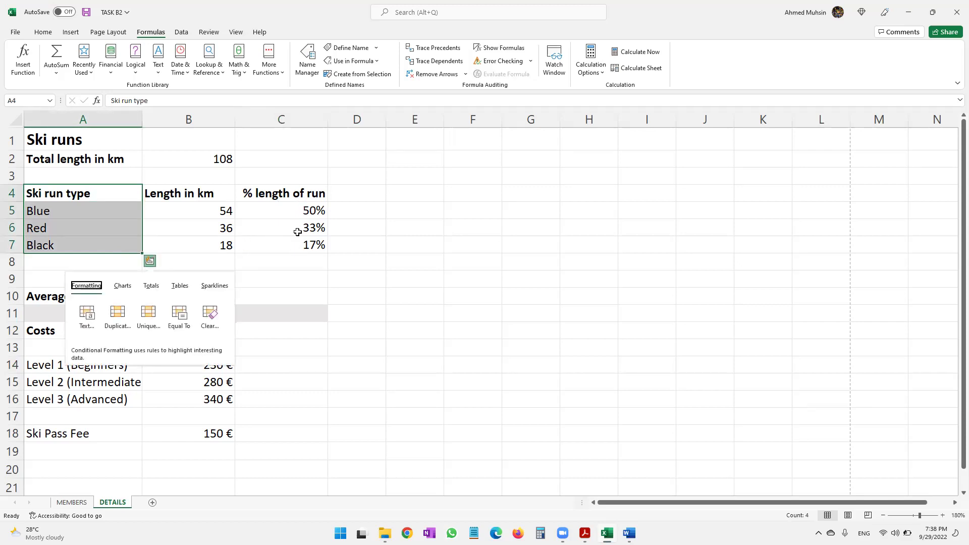
left_click(295, 229)
Step: Select run types A4:A7 together with the % length of run values C4:C7 as chart data
left_click_drag(125, 196, 115, 252)
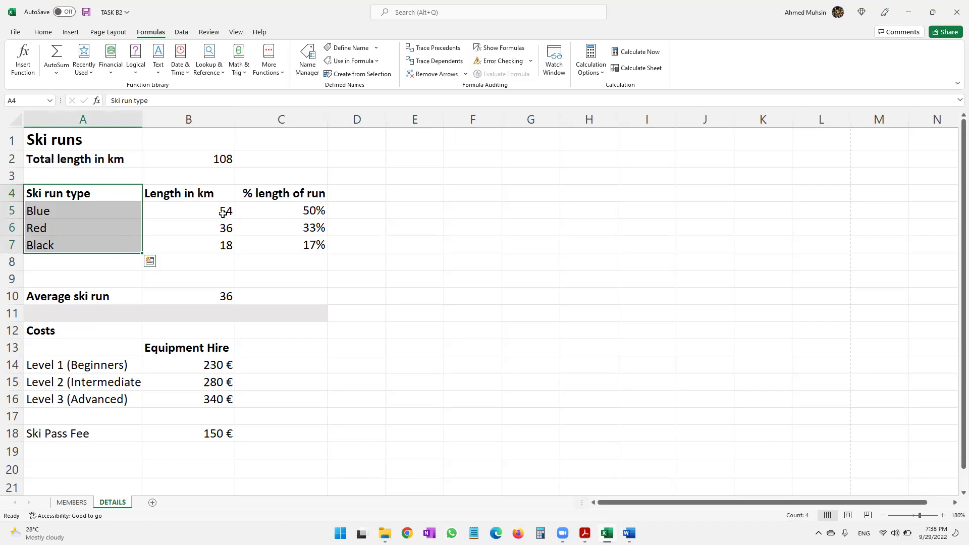
left_click_drag(277, 194, 273, 246)
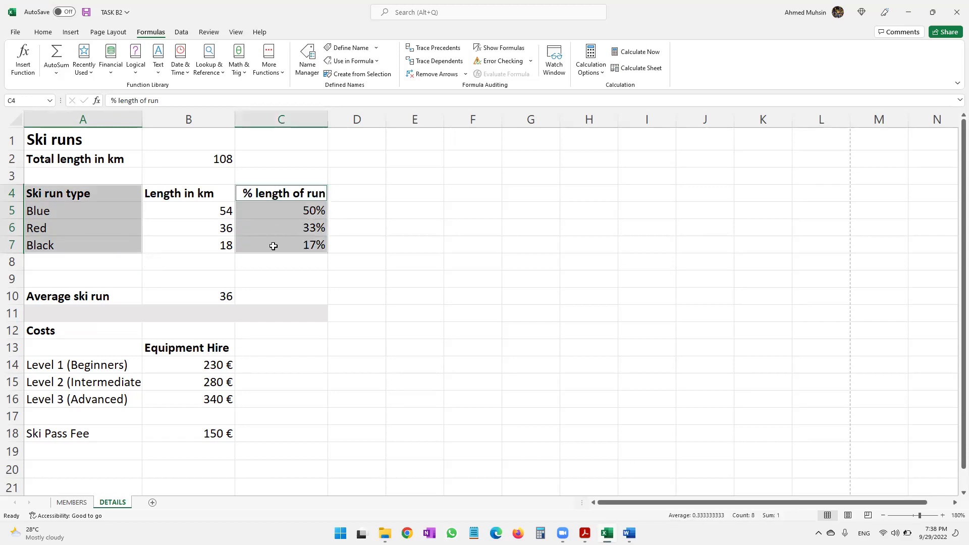
left_click(367, 248)
left_click(126, 195)
left_click_drag(126, 202, 116, 249)
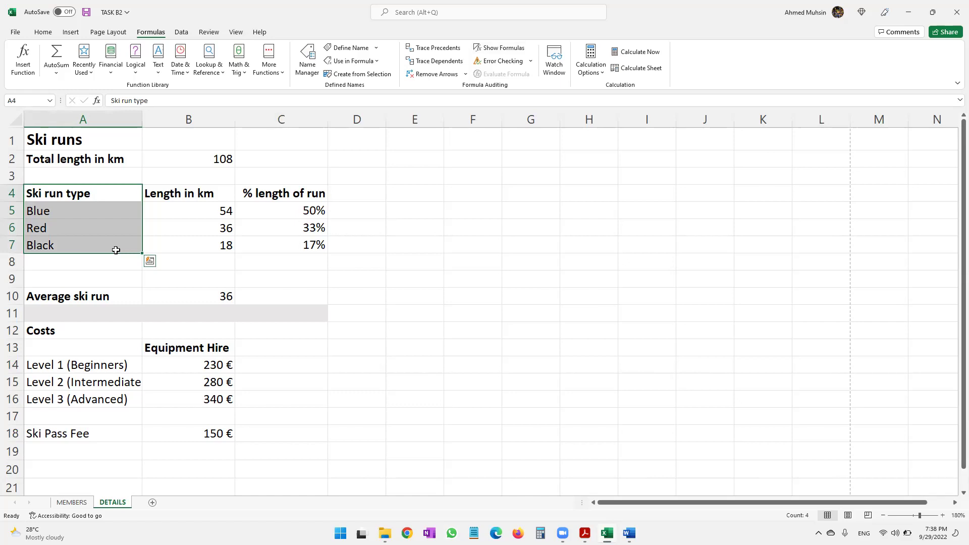
left_click_drag(296, 193, 293, 244, "ctrl")
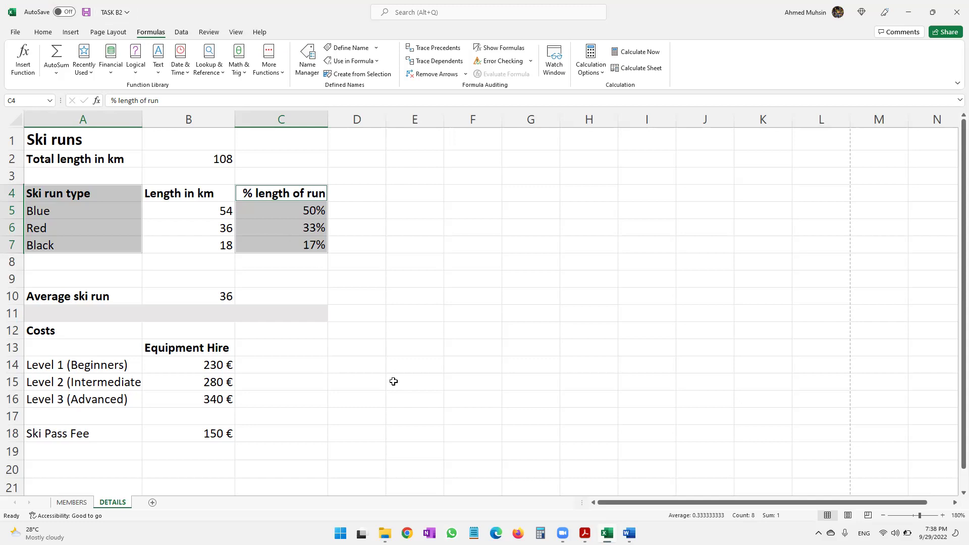
left_click(585, 533)
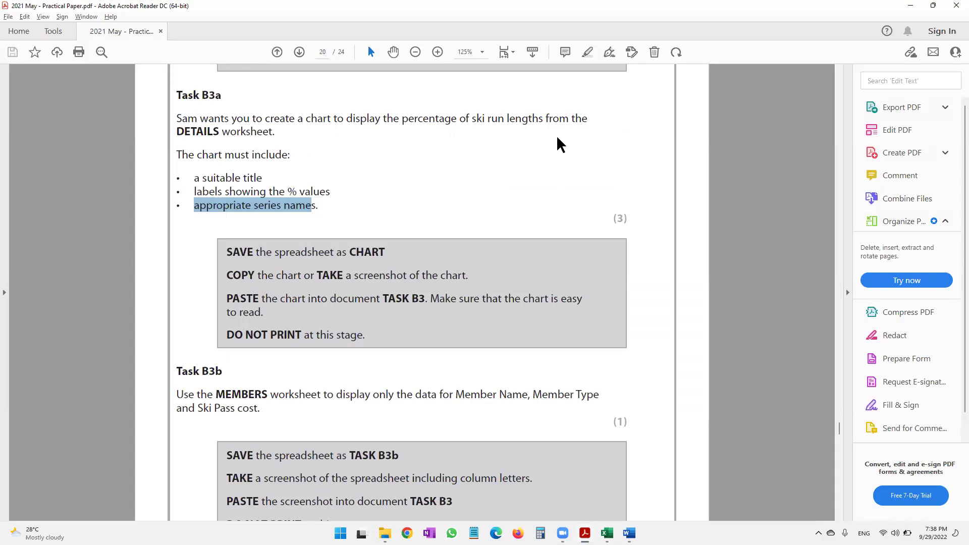
left_click(905, 7)
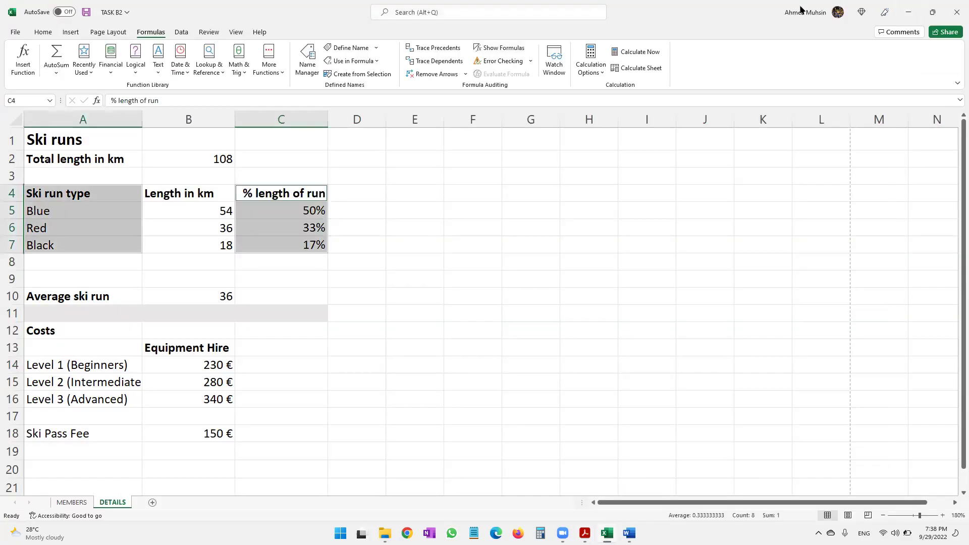
Step: Insert a recommended Clustered Column chart of Blue/Red/Black % run length, then switch back to the exam PDF
left_click(70, 32)
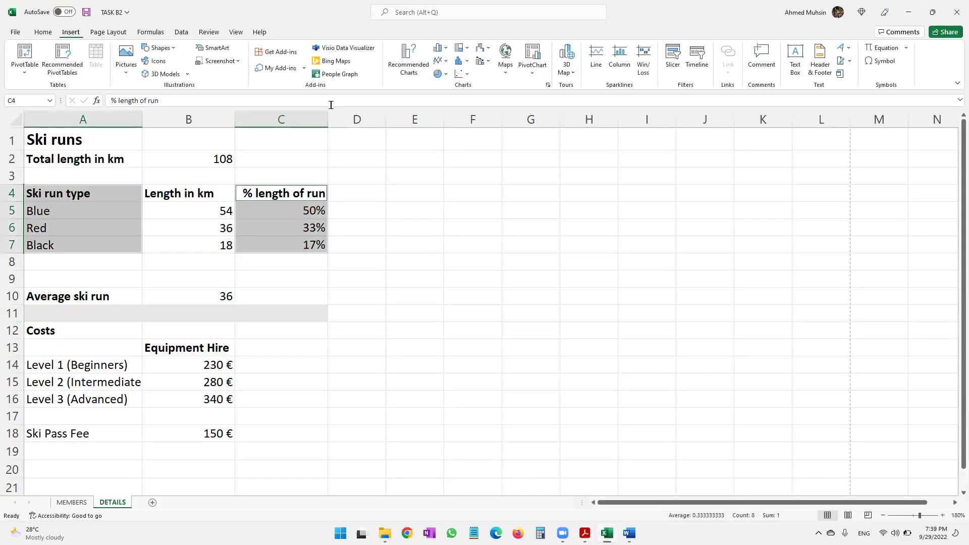
left_click(417, 73)
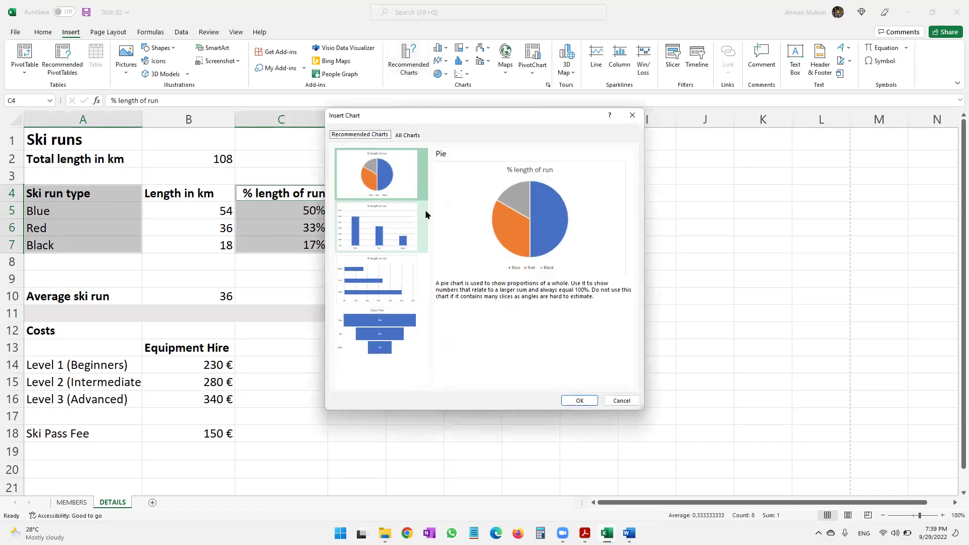
left_click(399, 245)
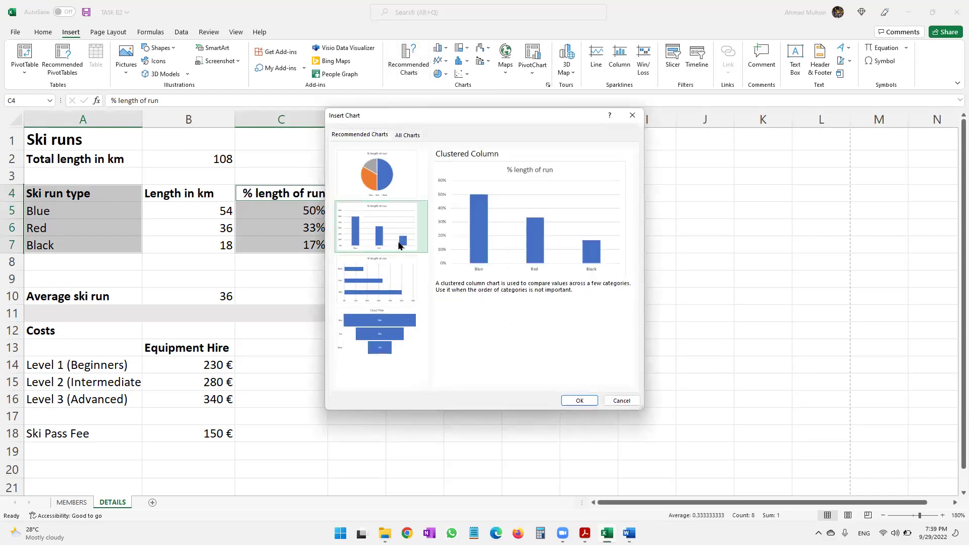
left_click(391, 291)
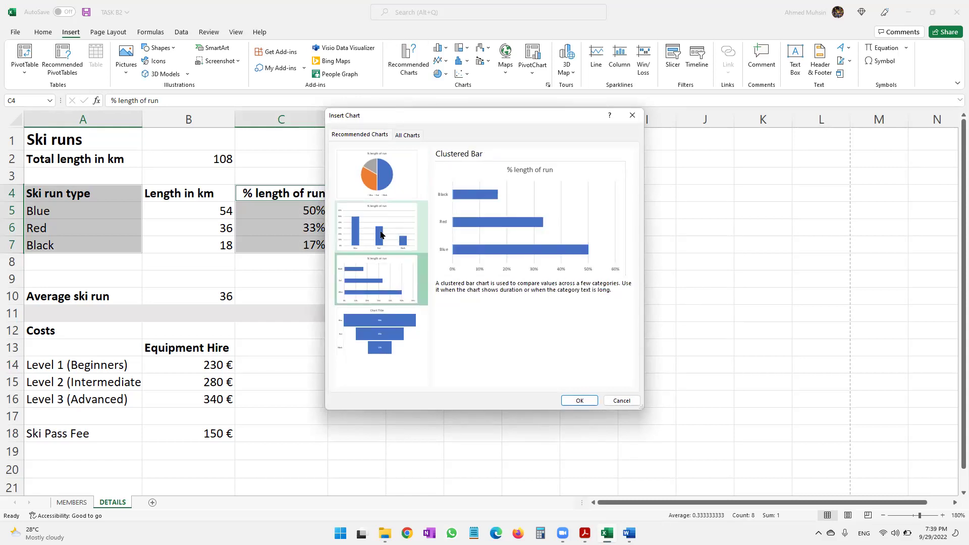
left_click(381, 235)
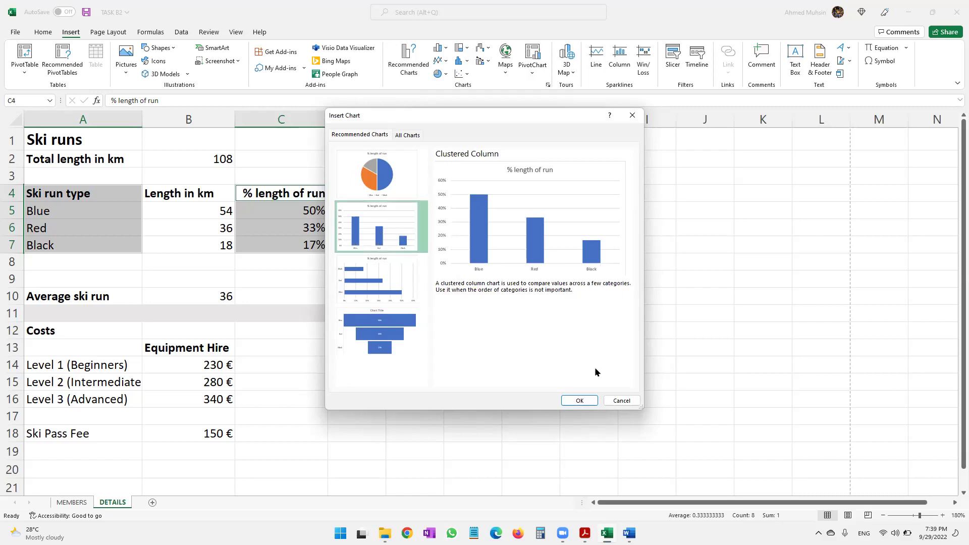
left_click(579, 401)
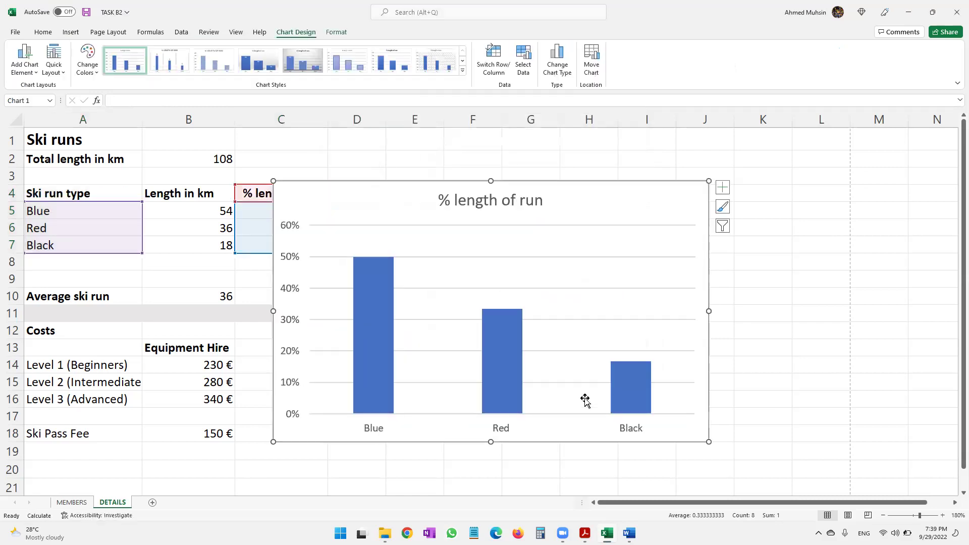
left_click(584, 533)
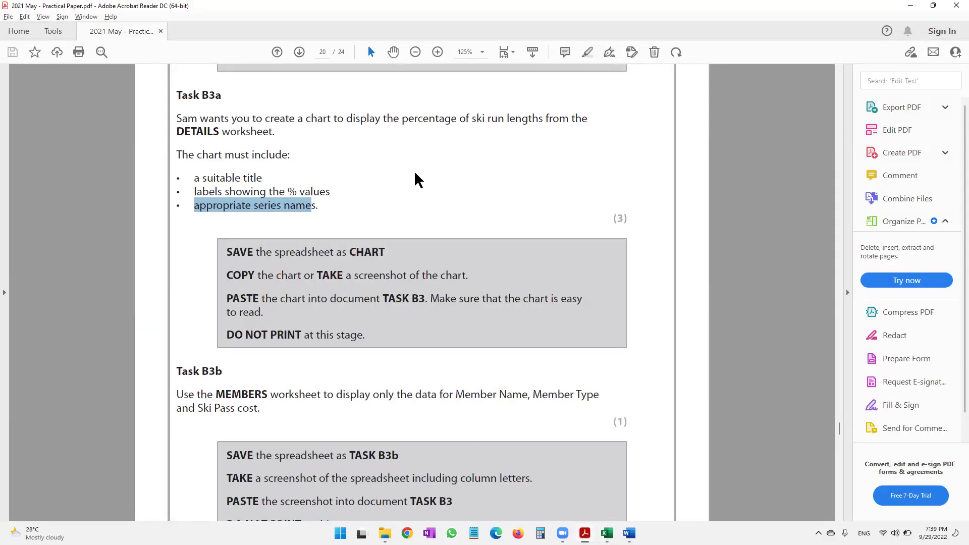
left_click_drag(401, 120, 543, 125)
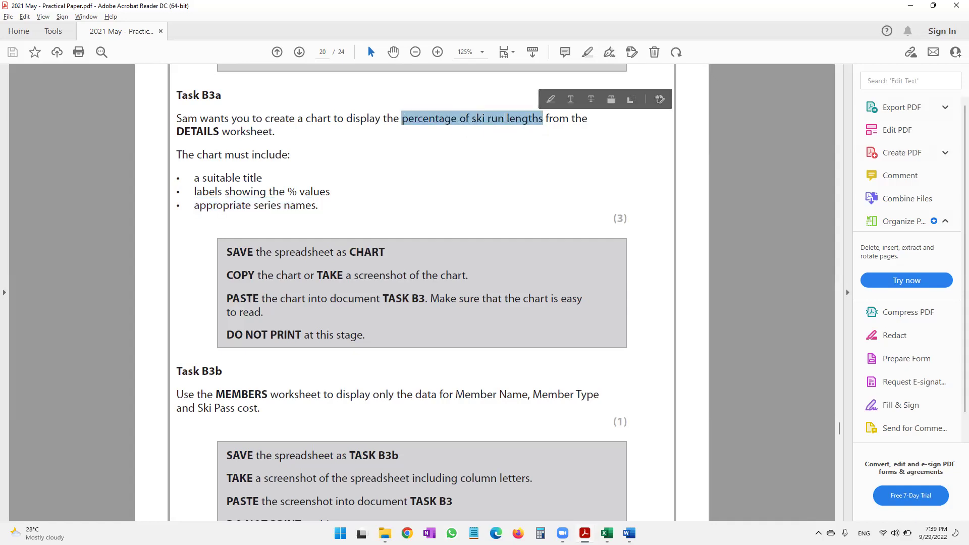
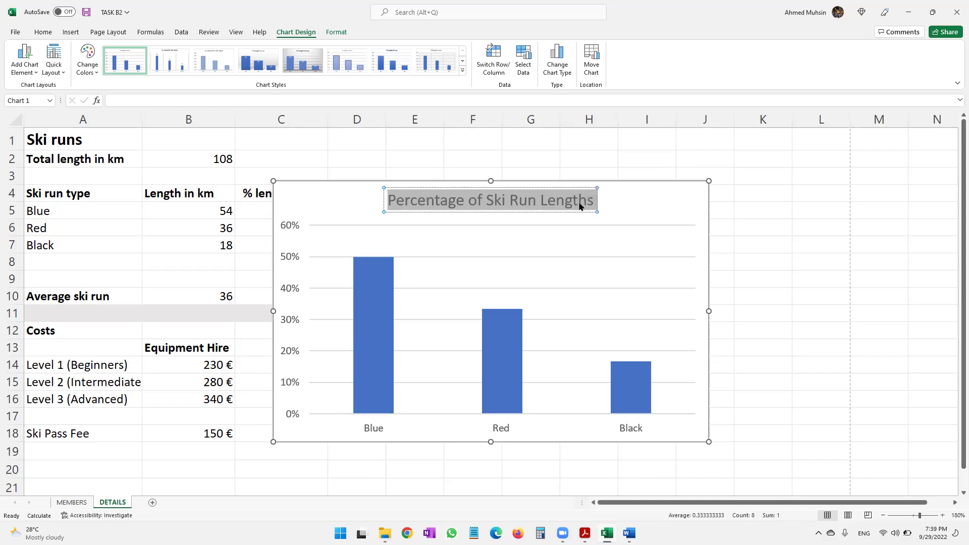
Step: Make the chart title bold and underlined
key("ctrl+u")
left_click(763, 279)
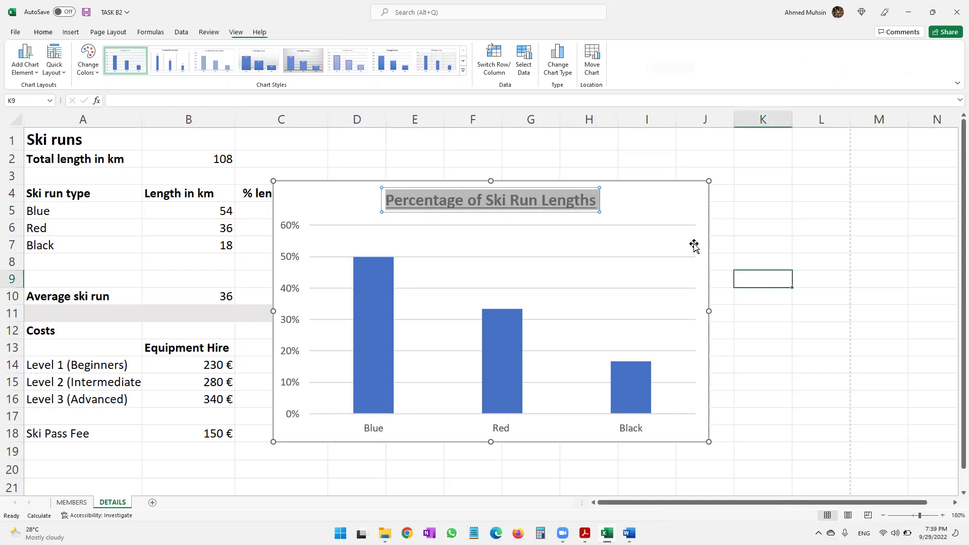
left_click(668, 202)
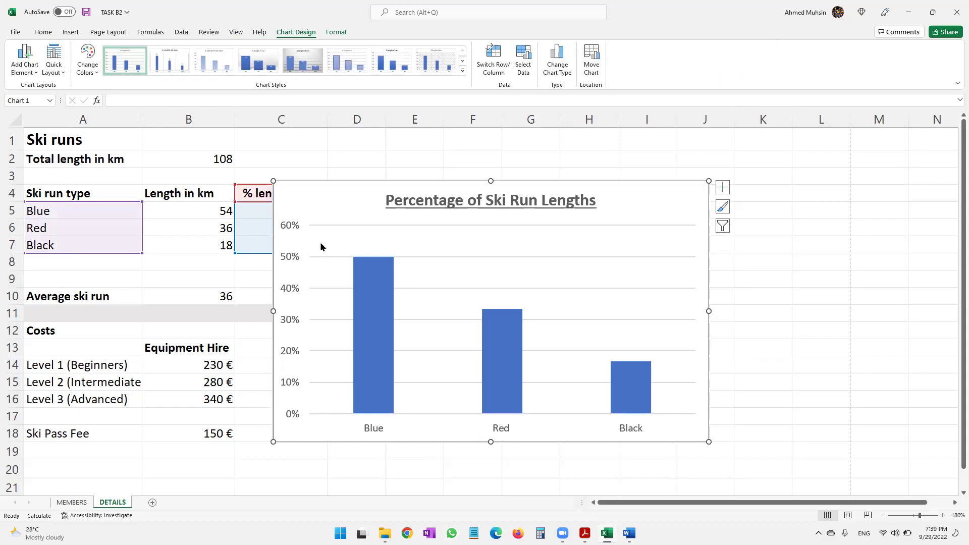
Step: Add axis titles, label the vertical axis '% Length of Run', and move the chart clear of the table
left_click(727, 192)
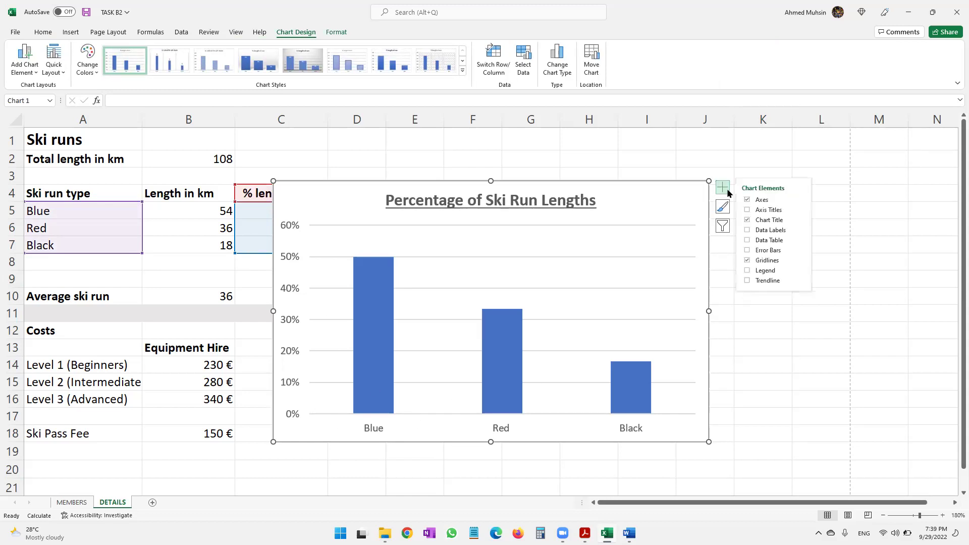
left_click(747, 209)
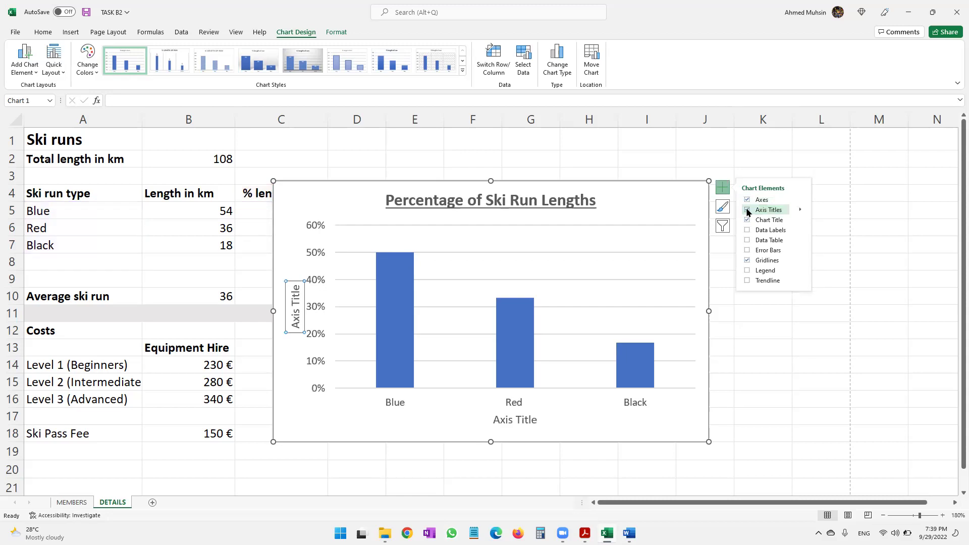
left_click(294, 322)
left_click_drag(294, 323, 293, 286)
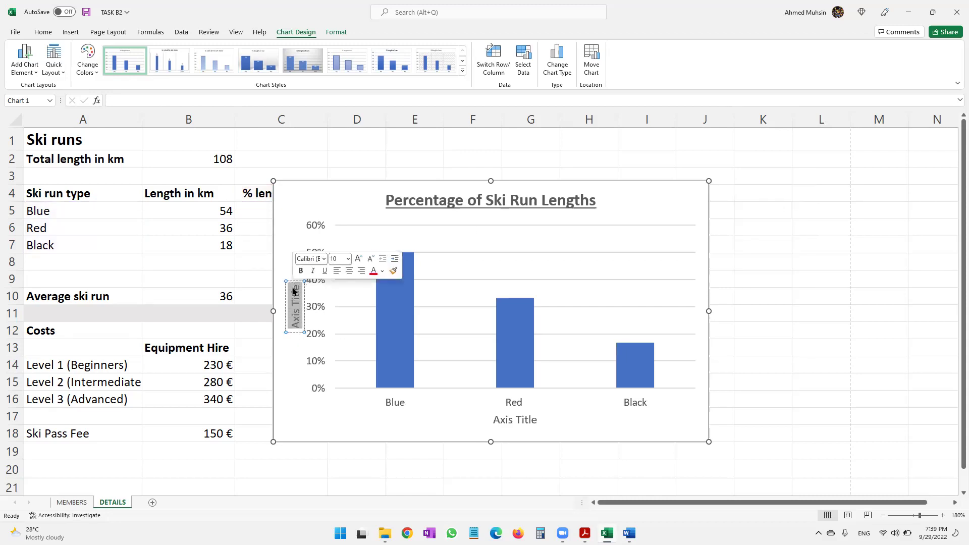
type("%")
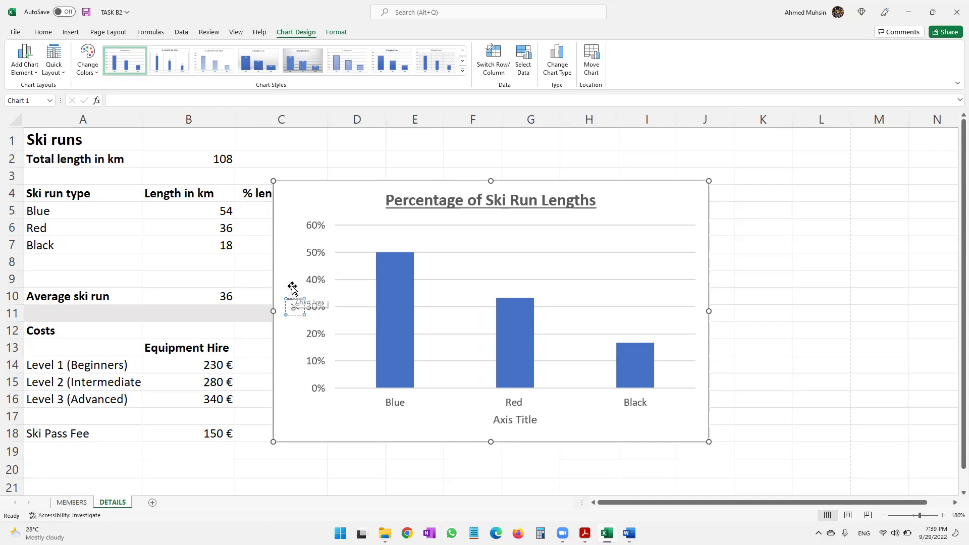
type(" Length of Run")
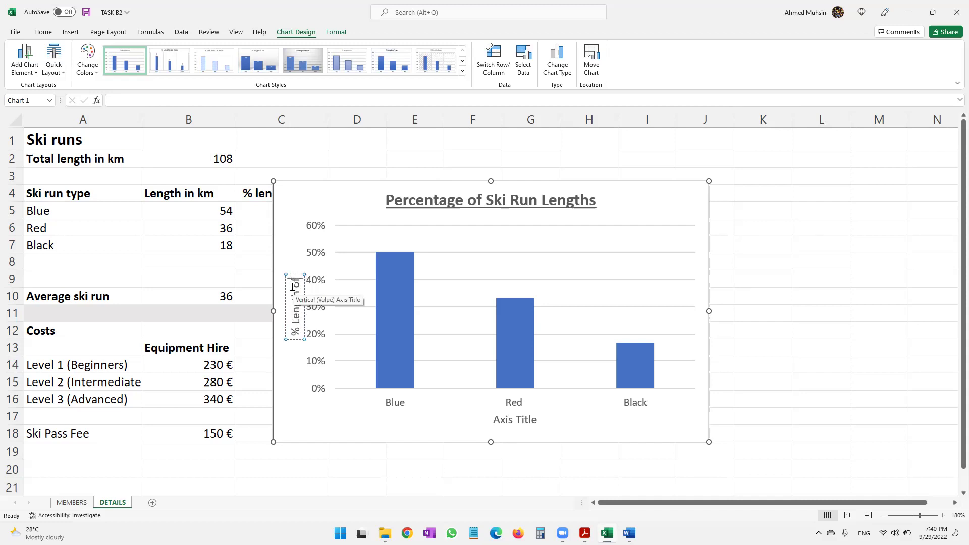
left_click_drag(657, 210, 768, 223)
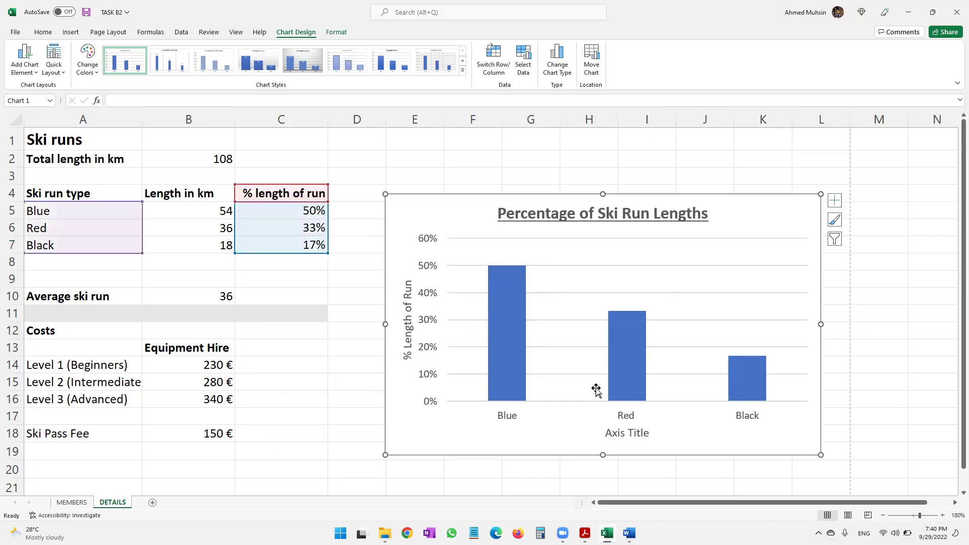
Step: Title the horizontal axis 'Ski Run Type'
left_click(613, 436)
left_click_drag(605, 435, 649, 436)
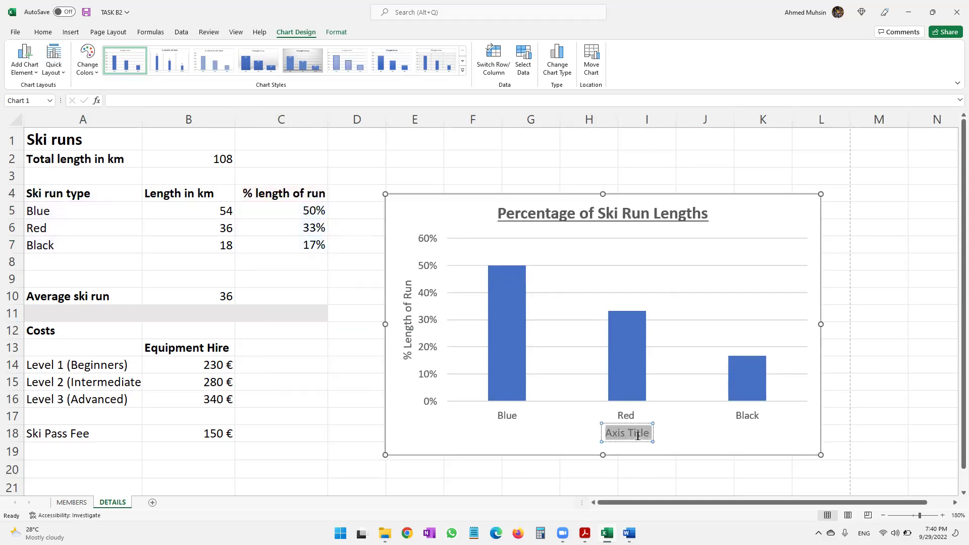
type("Ski Run Type")
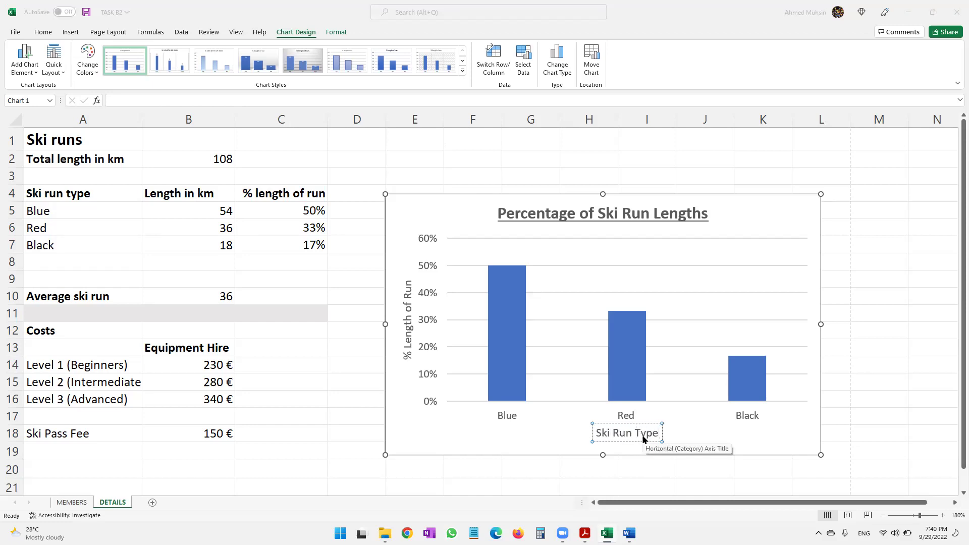
Step: Check the task paper, then select the chart's Red and Black bars individually
key("alt+Tab")
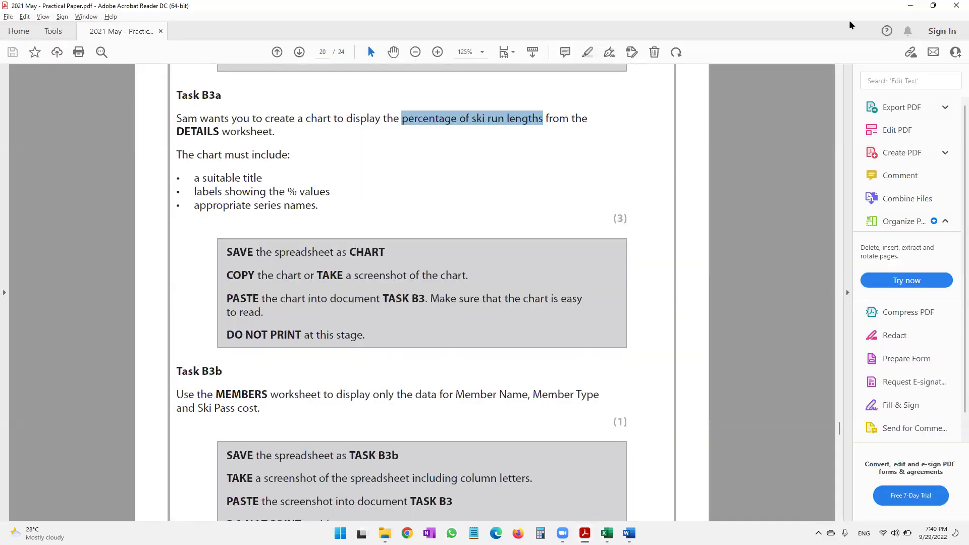
left_click(910, 7)
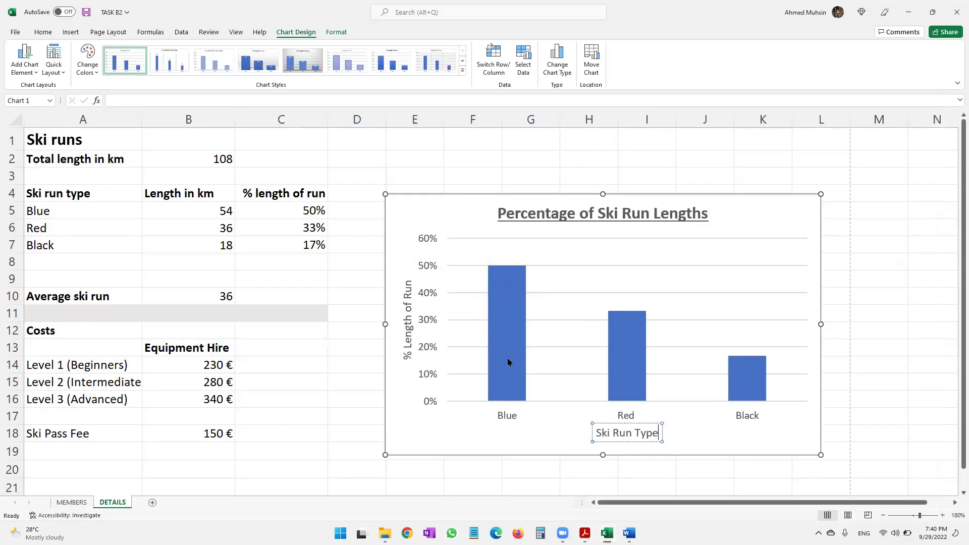
left_click(508, 362)
left_click(619, 378)
left_click(747, 381)
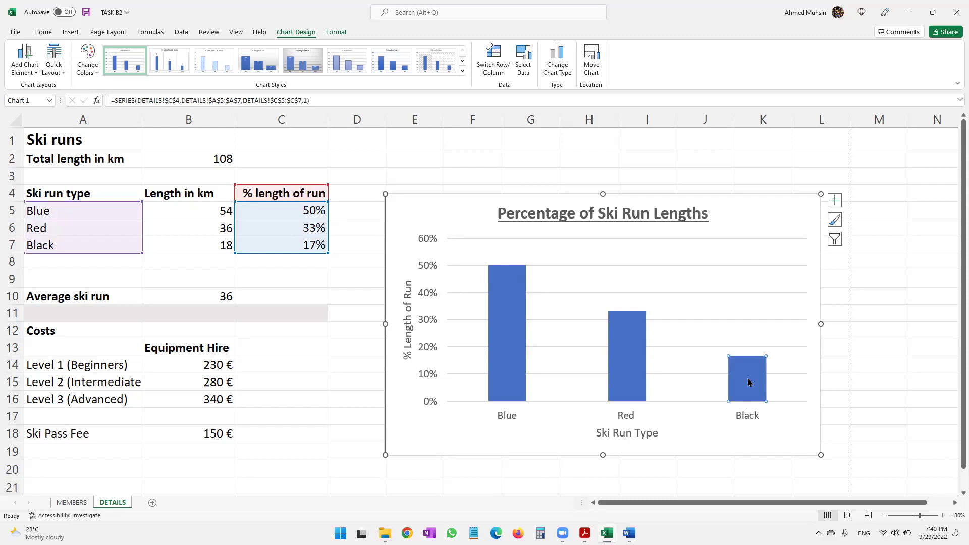
Step: Change the chart to the recommended pie chart
left_click(71, 32)
left_click(408, 63)
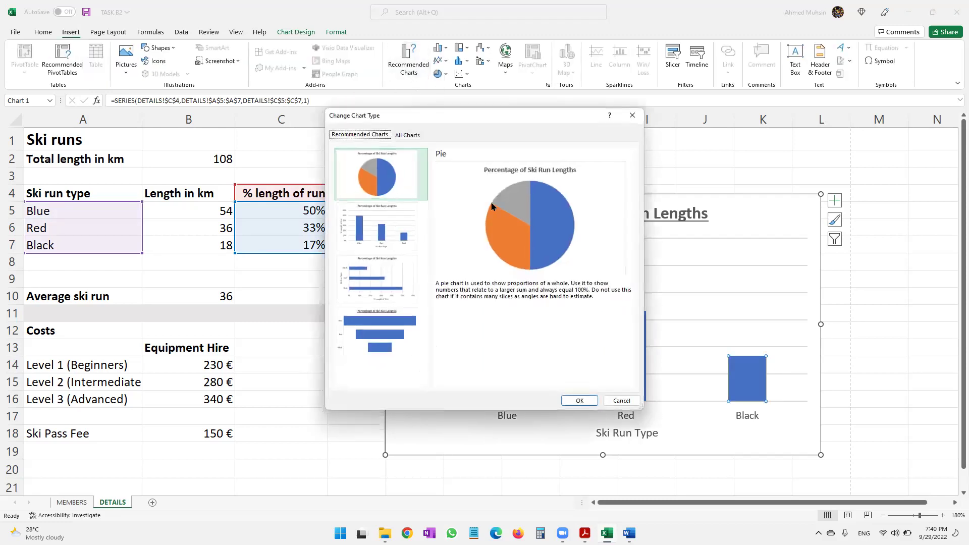
left_click(581, 400)
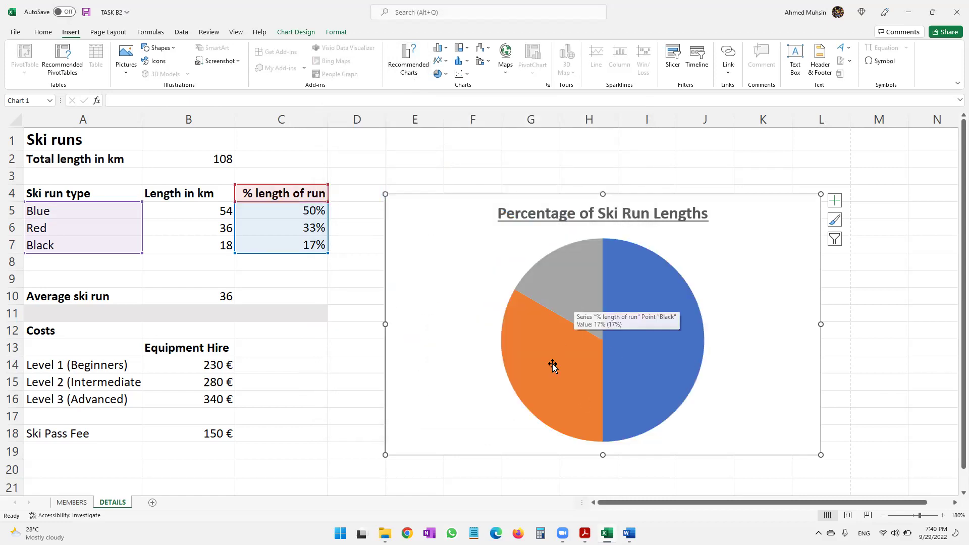
Step: Add a legend to the pie chart, then delete the chart from the sheet
left_click(834, 201)
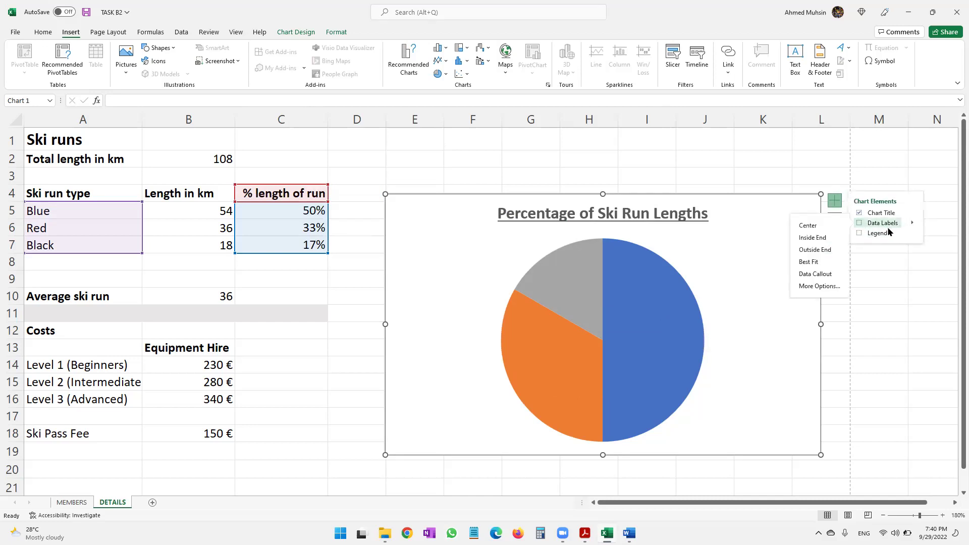
mouse_move(915, 237)
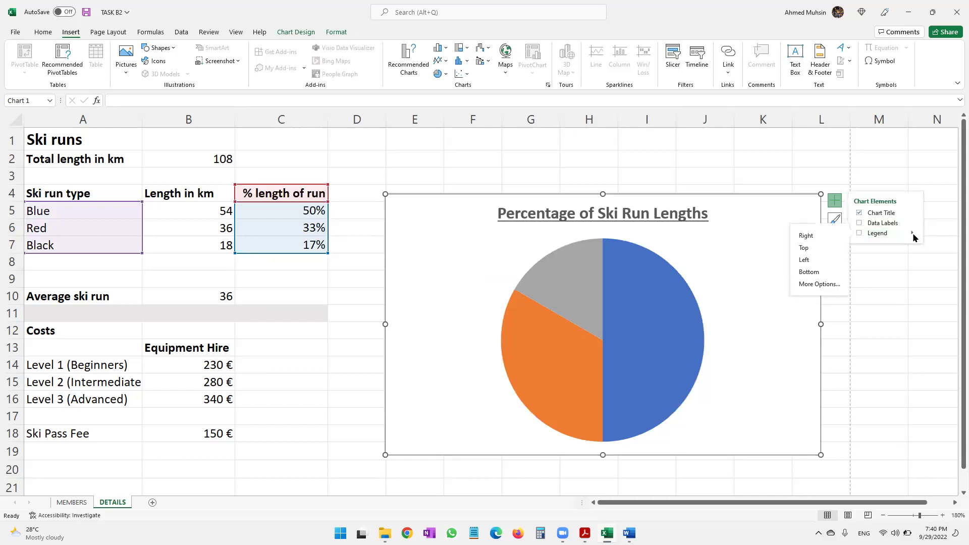
left_click(862, 236)
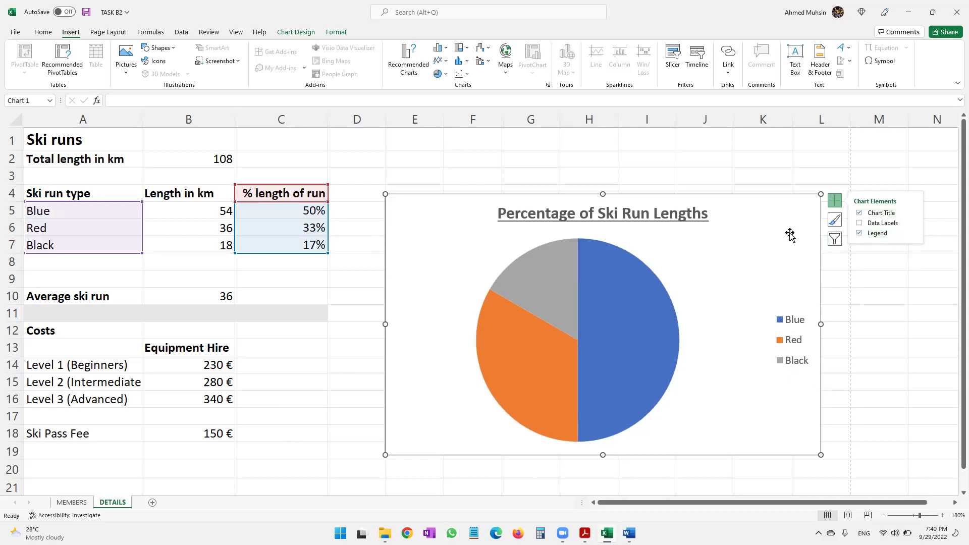
key("Delete")
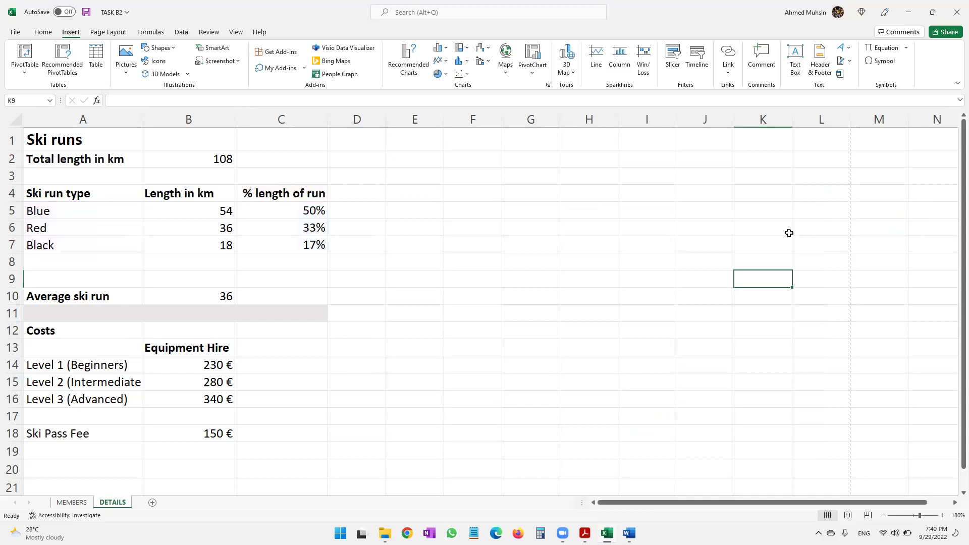
Step: Undo to restore the column chart and reread the labels requirement in the task paper
key("ctrl+z")
key("ctrl+z")
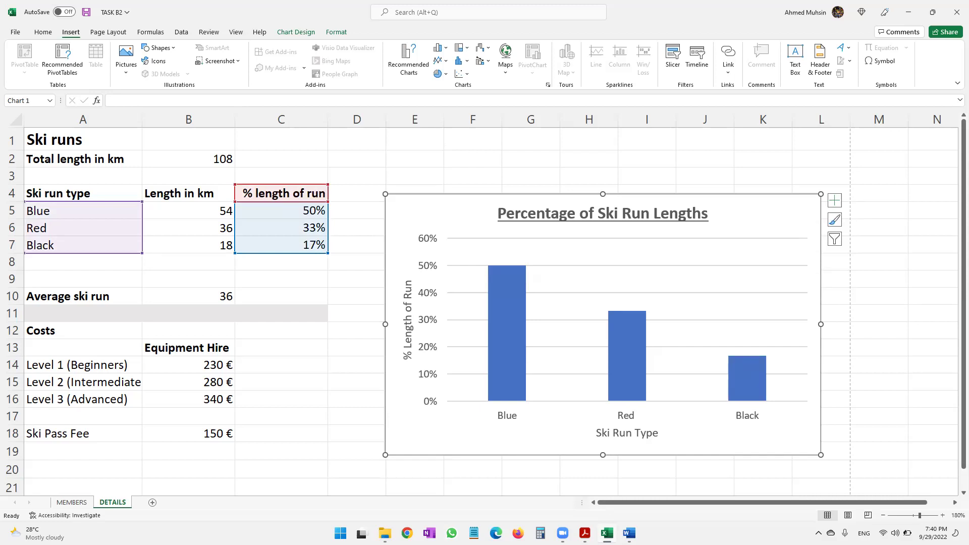
key("alt+Tab")
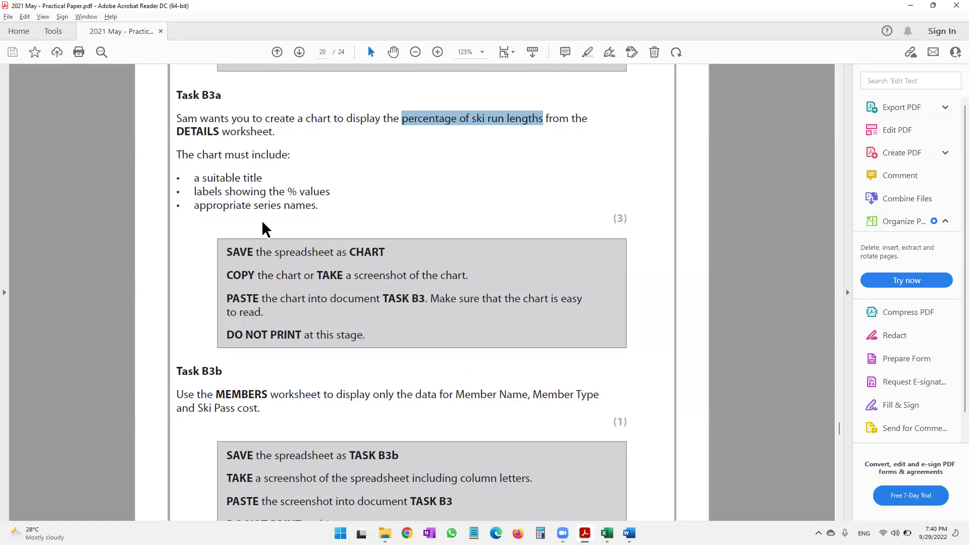
left_click_drag(196, 192, 266, 193)
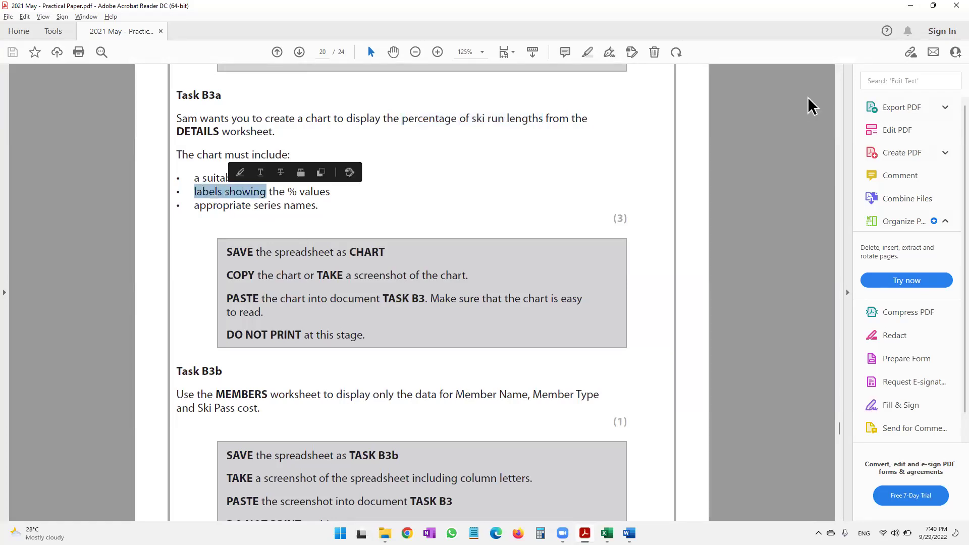
left_click(933, 5)
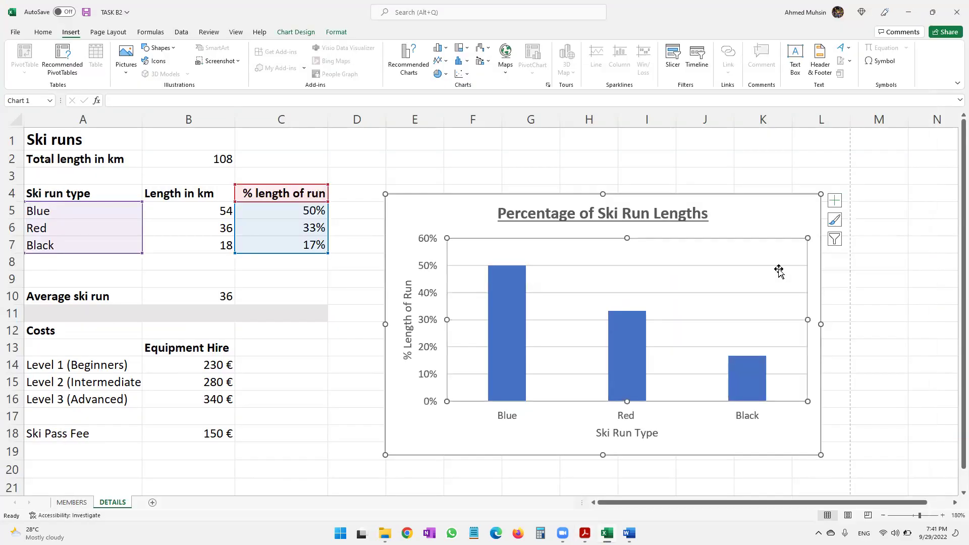
Step: Show percentage data labels above the bars and check the series names requirement
left_click(835, 200)
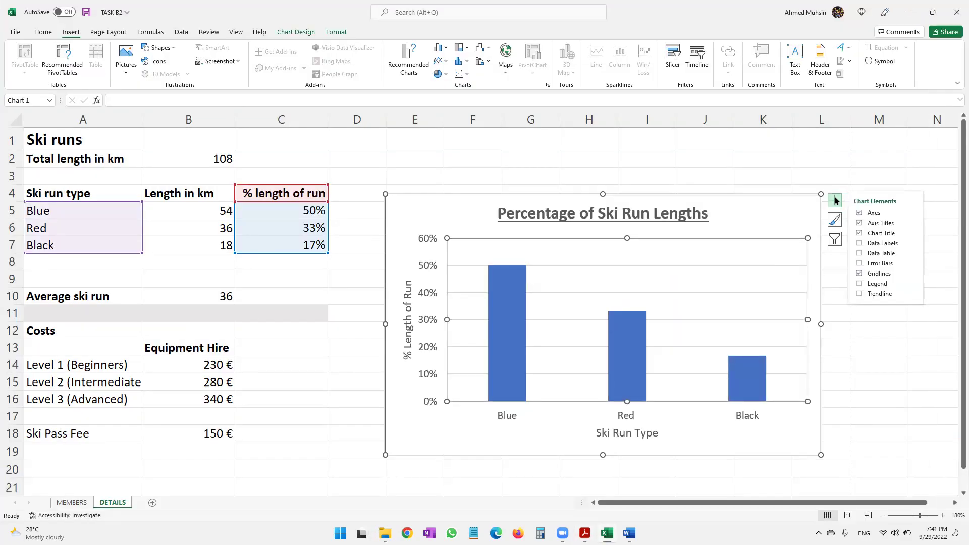
left_click(859, 243)
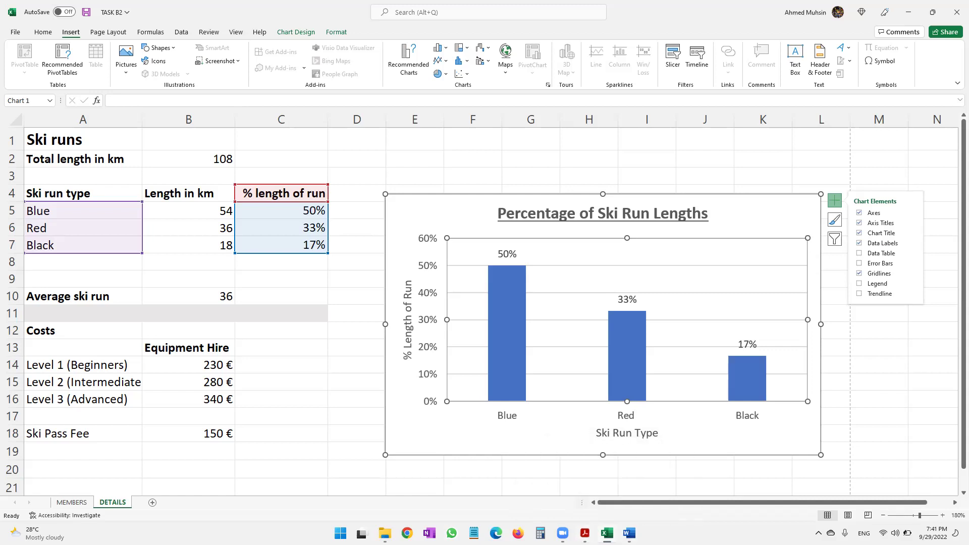
left_click(584, 533)
left_click_drag(254, 207, 318, 211)
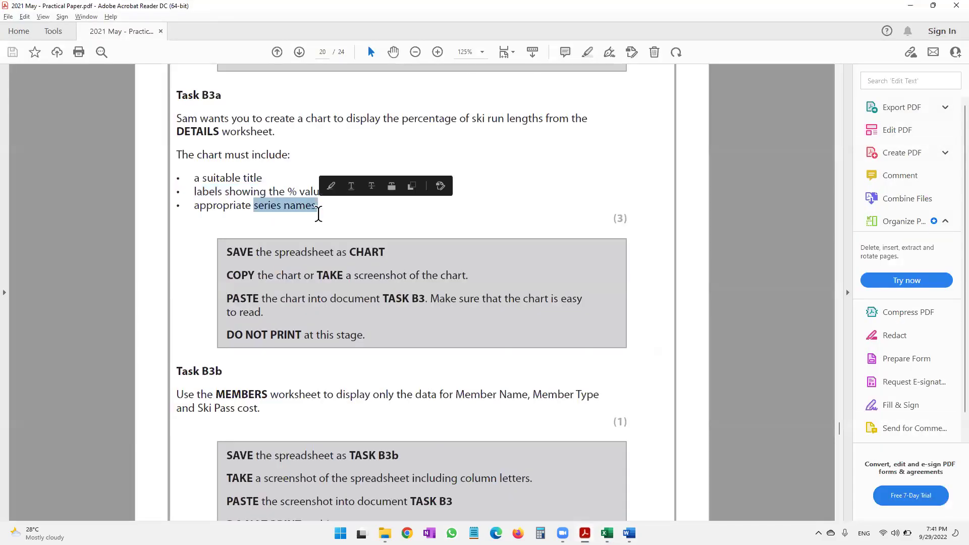
Step: Review the task paper's instruction to save as CHART, then return to the chart workbook
left_click(629, 533)
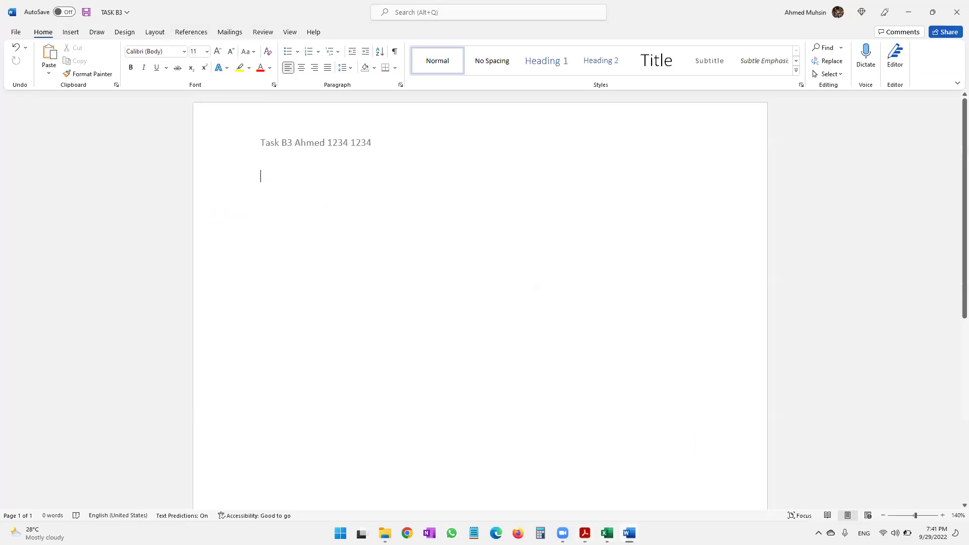
left_click(585, 533)
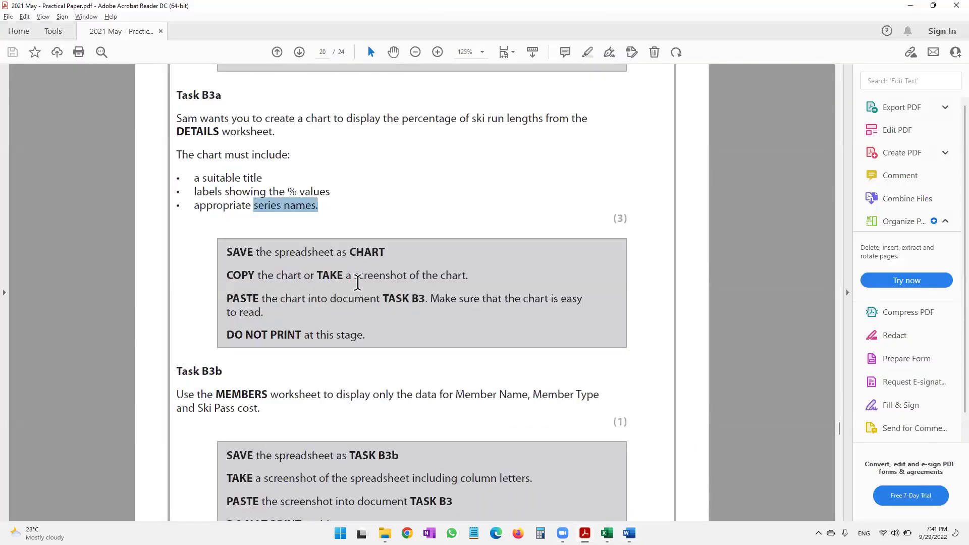
left_click(319, 252)
left_click_drag(319, 253, 383, 254)
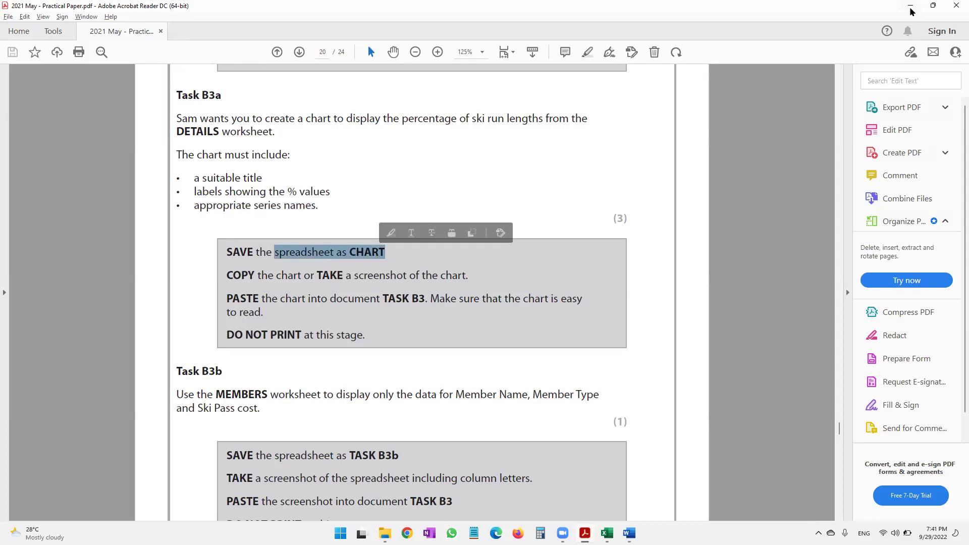
key("alt+Tab")
left_click(607, 533)
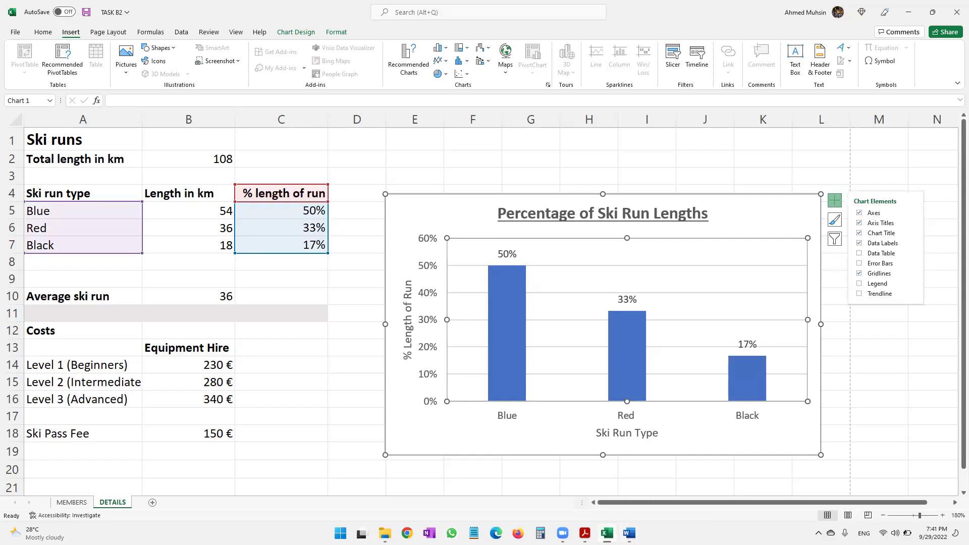
Step: Save the workbook as CHART with F12
key("F12")
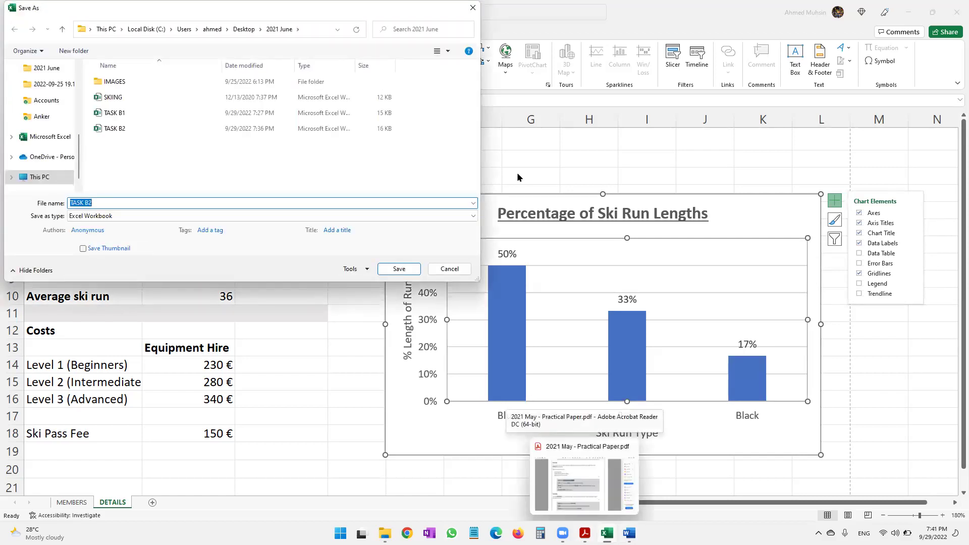
type("CHART")
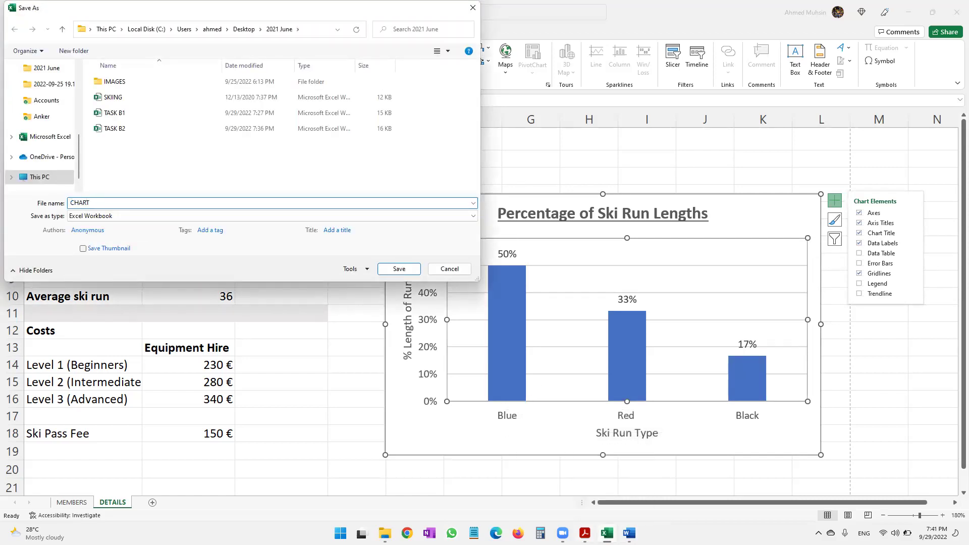
key("Return")
Step: Read the instruction to paste into TASK B3, then bring up the TASK B3 document
key("alt+Tab")
key("alt+Tab")
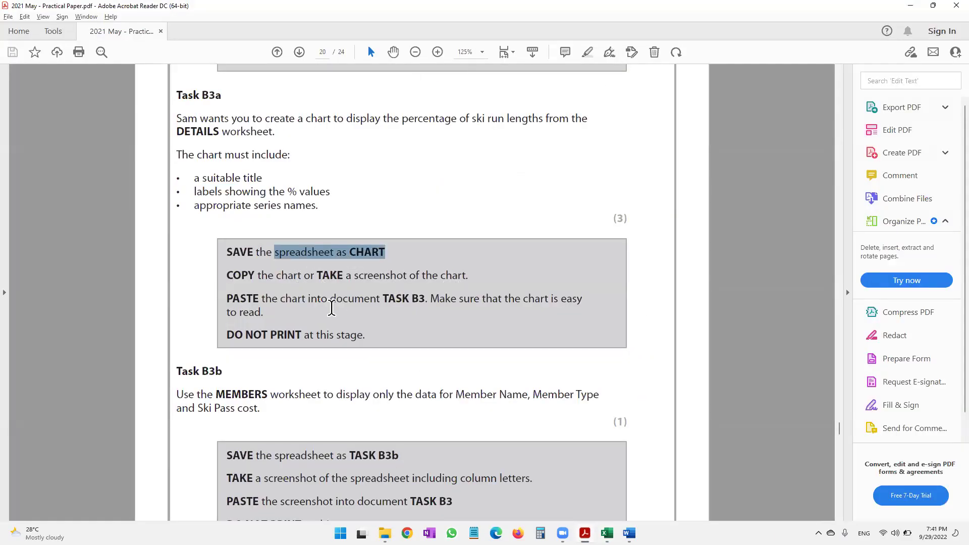
left_click_drag(328, 298, 567, 320)
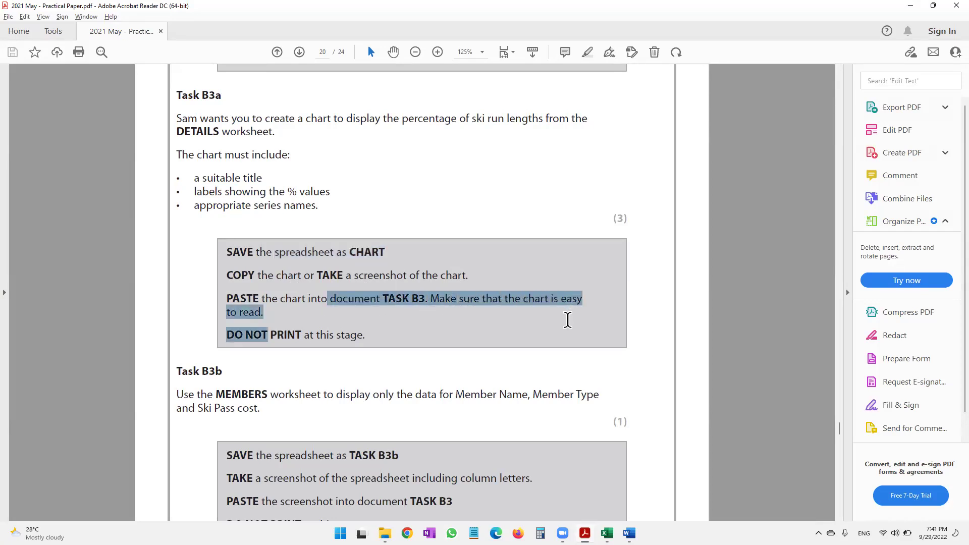
key("alt+Tab")
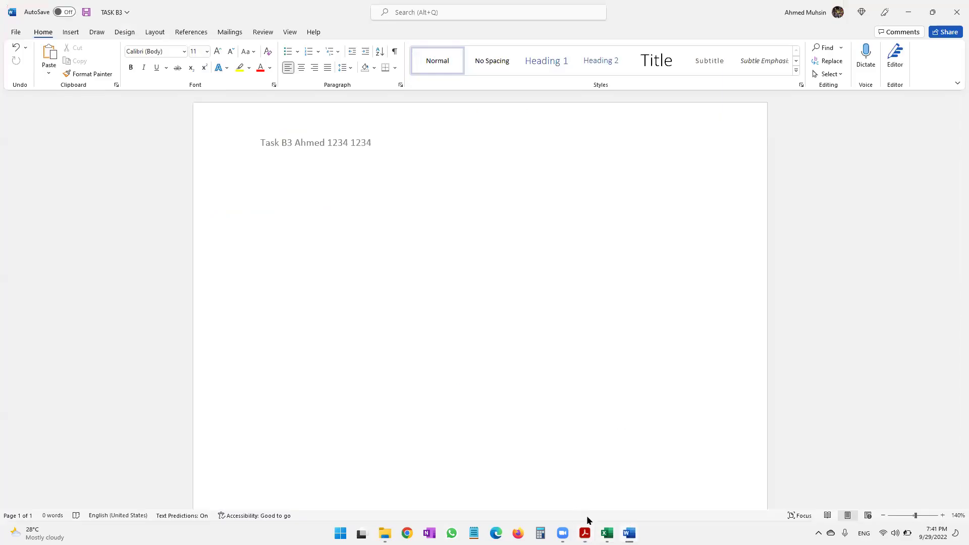
Step: Copy the whole ski run chart from CHART into TASK B3 and enlarge it in Word
left_click(607, 533)
left_click(730, 224)
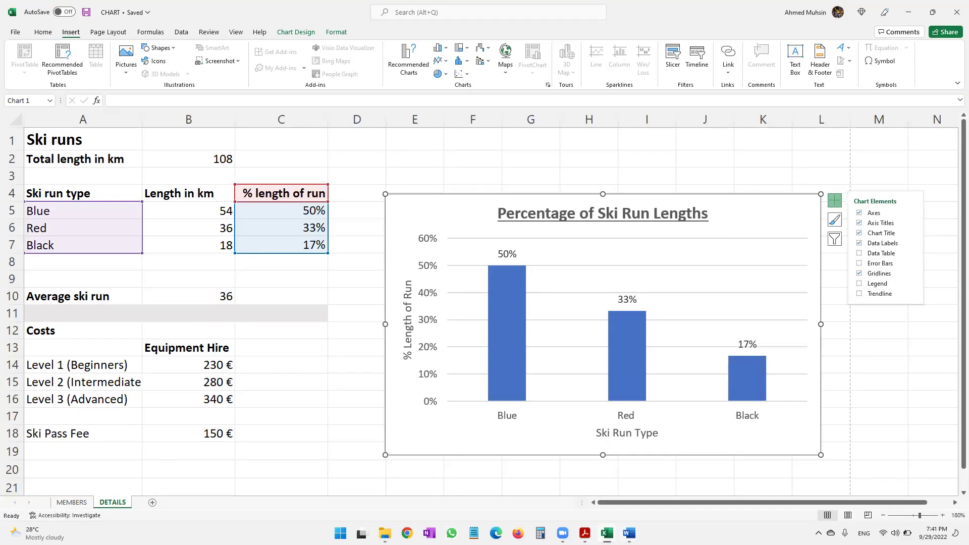
key("alt+Tab")
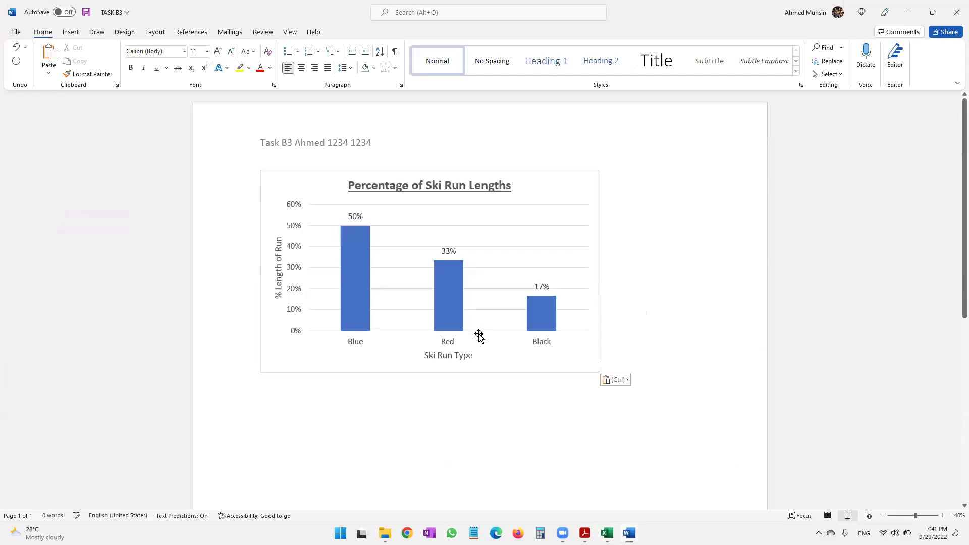
left_click(561, 365)
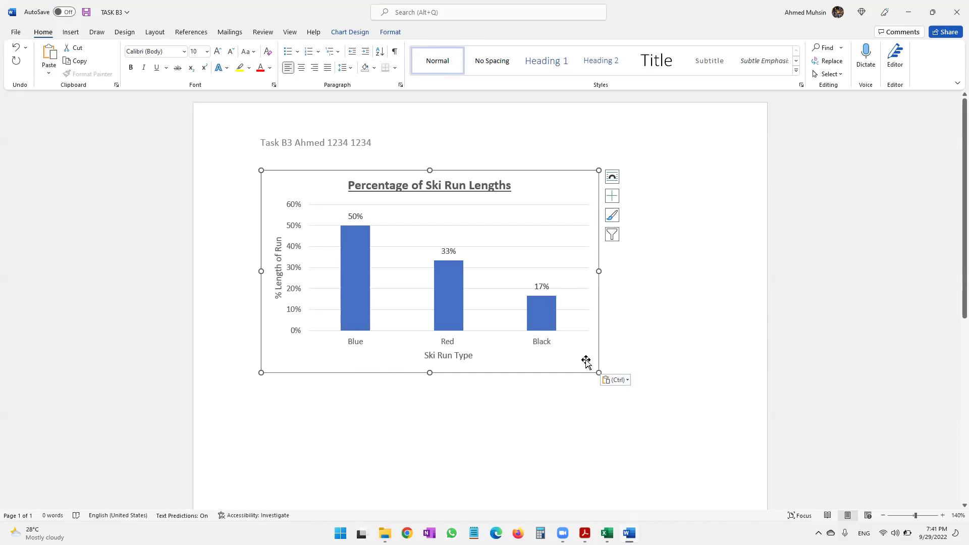
left_click(665, 417)
left_click(577, 323)
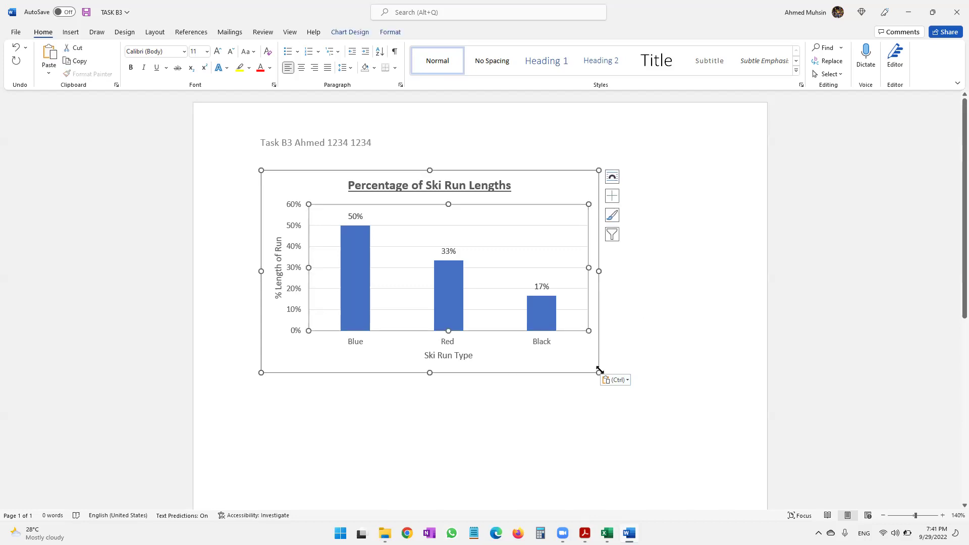
left_click_drag(598, 372, 682, 419)
Step: Read Task B3b in the exam paper, marking the required columns and Ski Pass cost
left_click(701, 425)
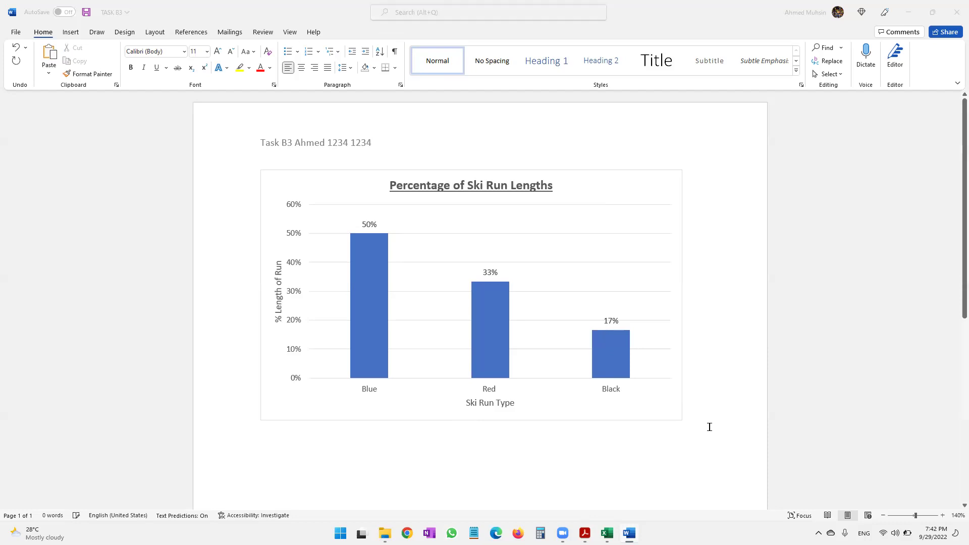
key("alt+Tab")
key("alt+Tab")
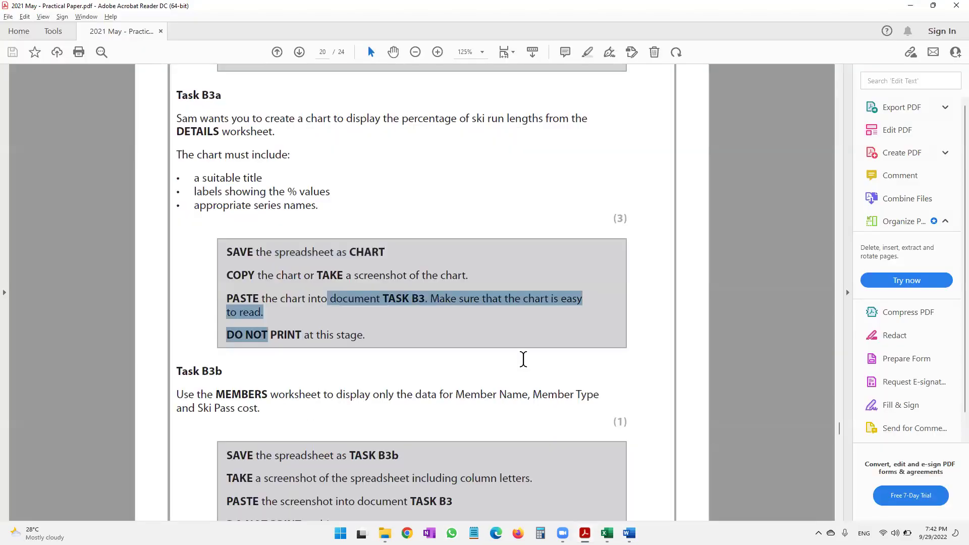
scroll(525, 367, "down", 2)
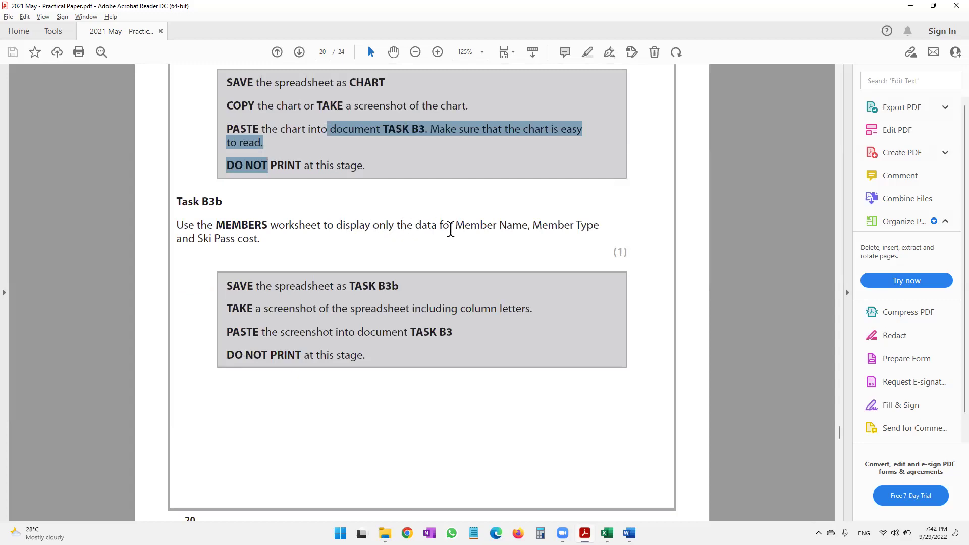
left_click_drag(455, 226, 533, 226)
left_click_drag(198, 239, 238, 247)
Step: Clear the marking and switch to Excel's MEMBERS worksheet
left_click(506, 220)
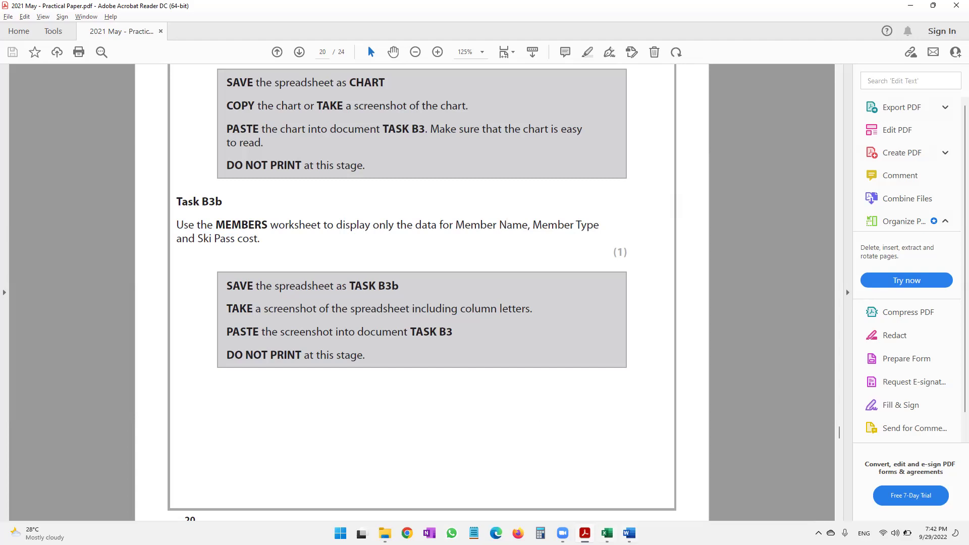
left_click(607, 533)
left_click(71, 502)
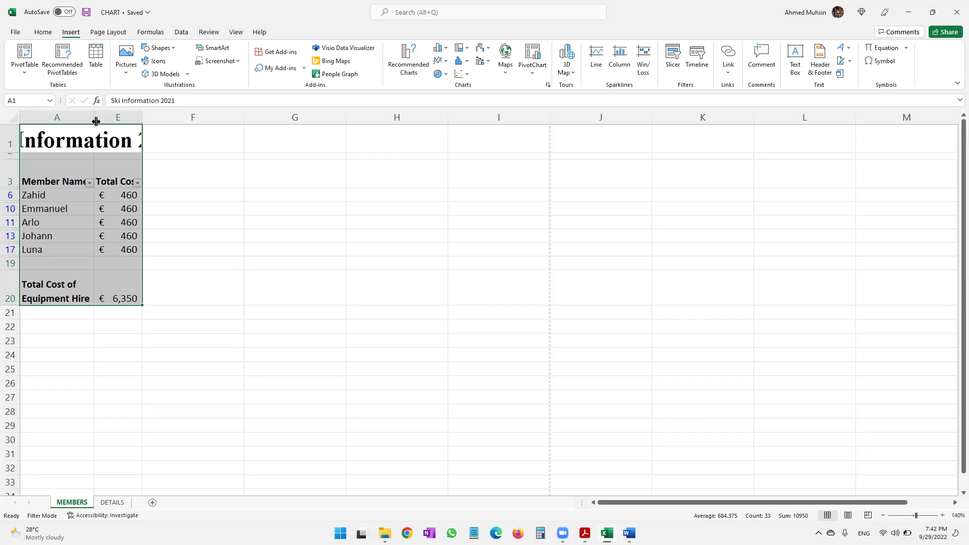
Step: Unhide the Ski Pass, Equipment Hire and Member Type columns
right_click(96, 122)
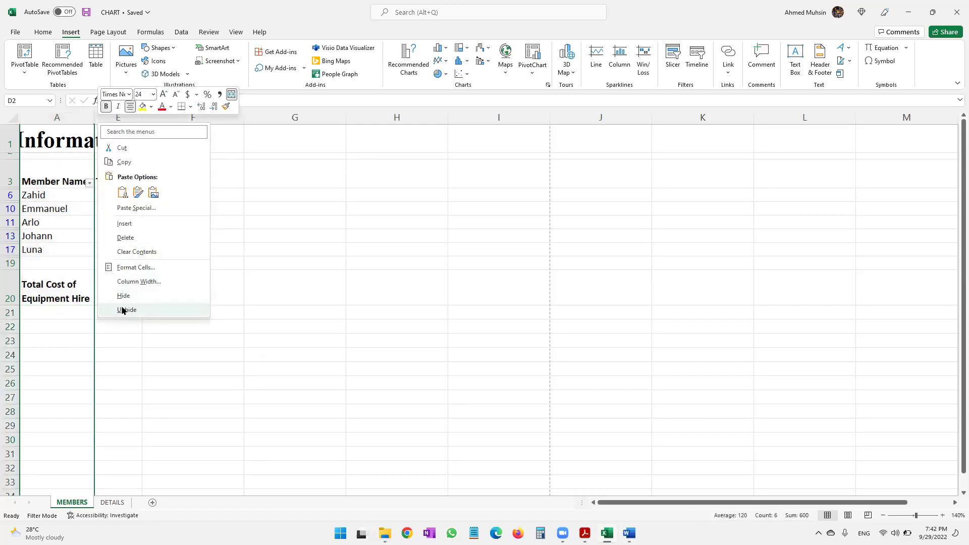
left_click(122, 310)
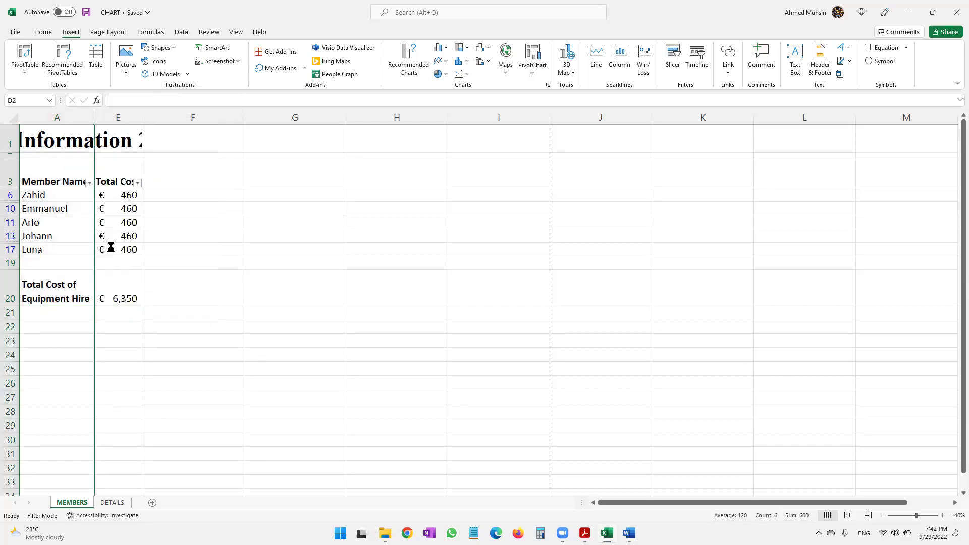
right_click(96, 121)
left_click(127, 310)
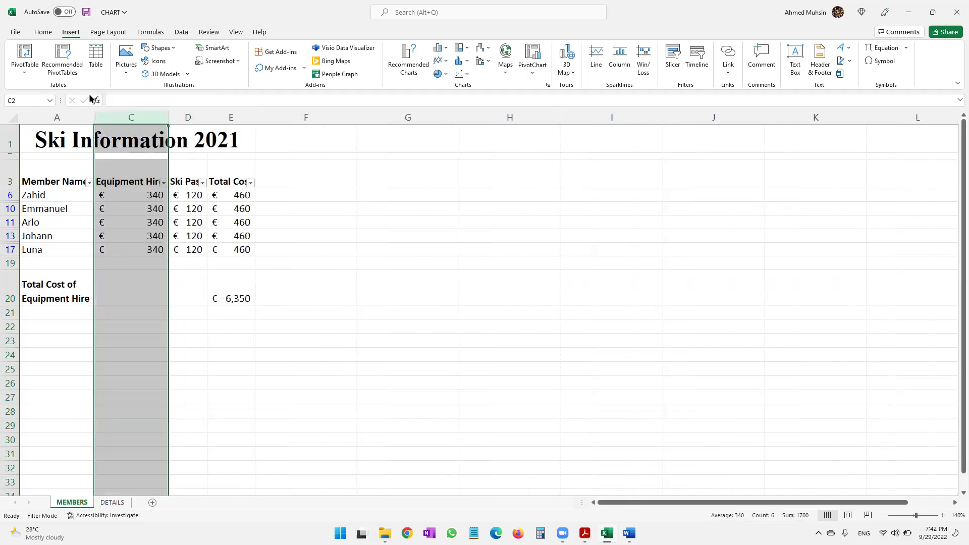
right_click(96, 114)
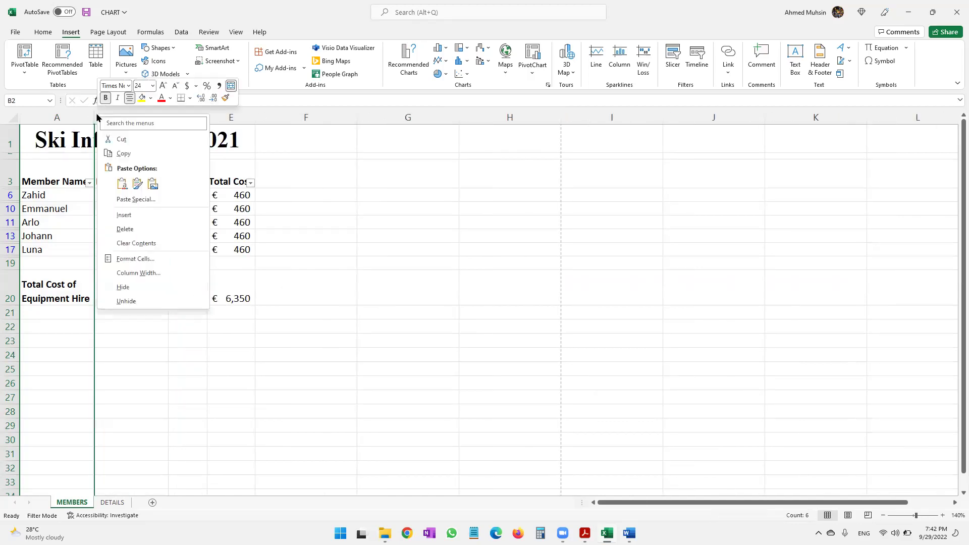
left_click(126, 309)
left_click(125, 300)
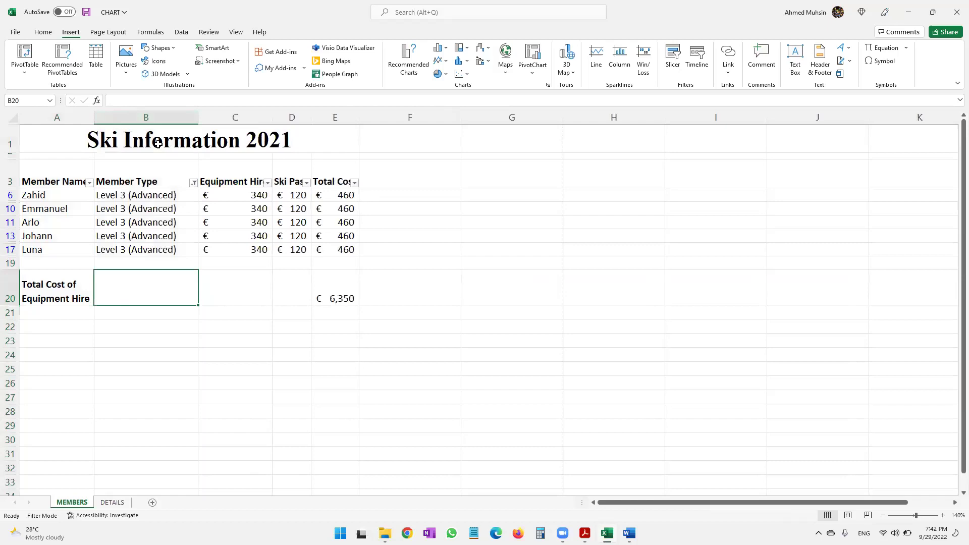
Step: Recheck the task instructions and select the Equipment Hire column to remove
key("alt+Tab")
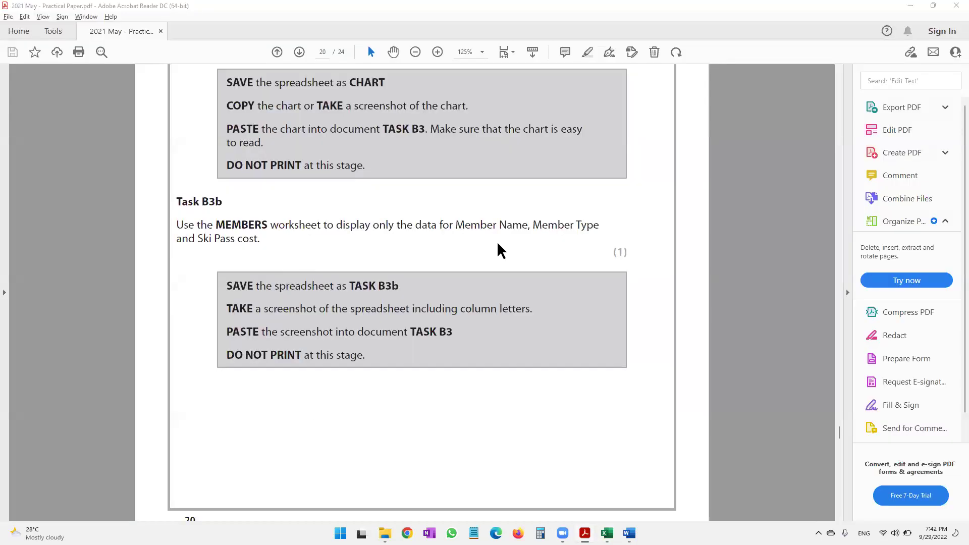
key("alt+Tab")
left_click(171, 165)
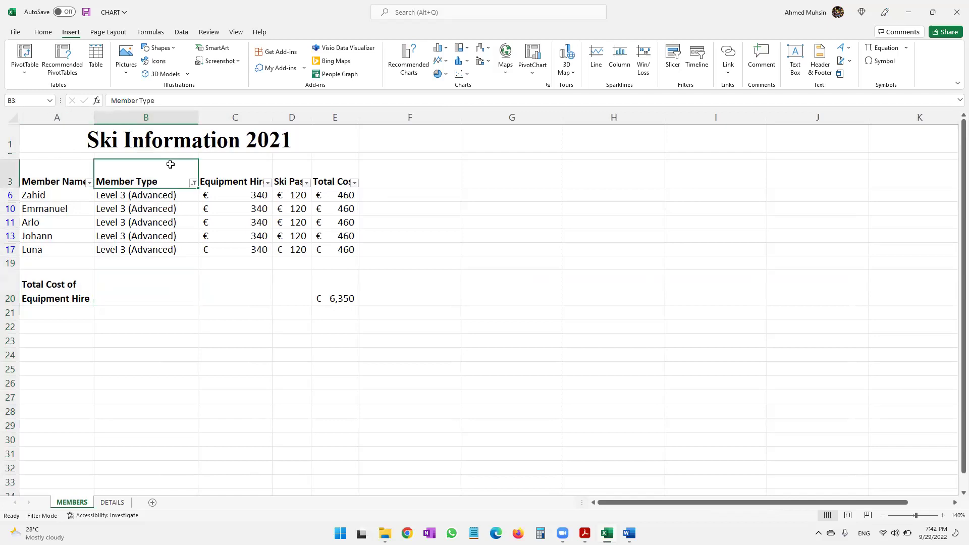
left_click(291, 167)
left_click(254, 119)
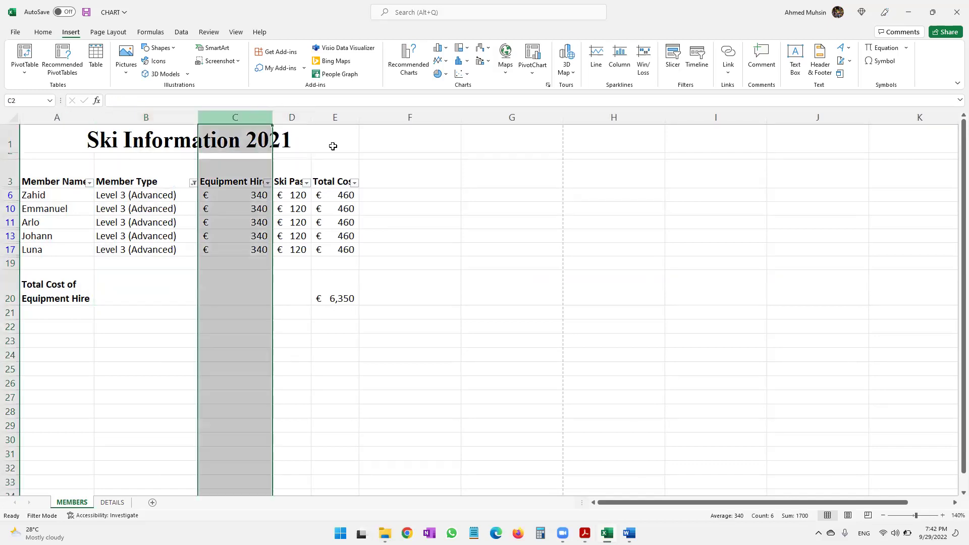
left_click(333, 117)
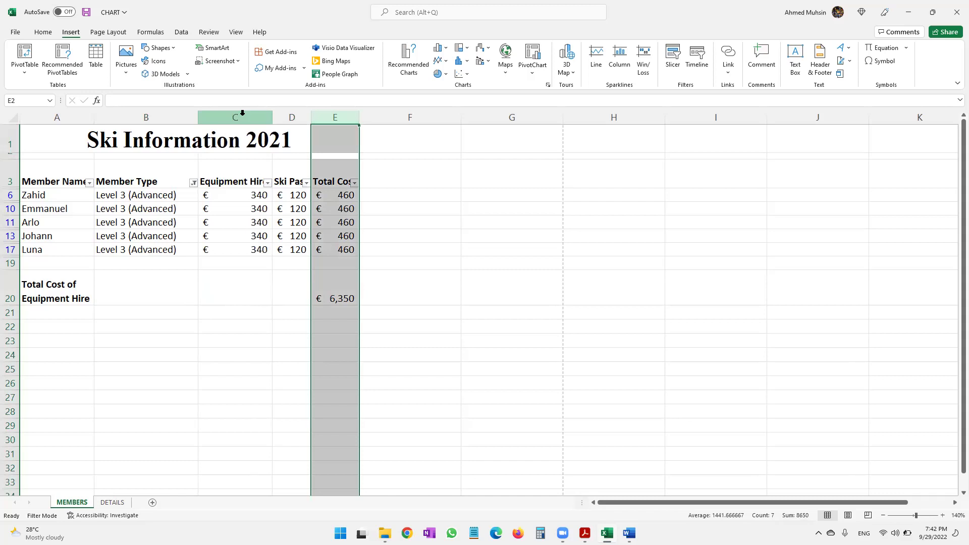
left_click(239, 117)
Step: Hide the Equipment Hire and total cost columns, leaving Member Name, Member Type and Ski Pass
right_click(217, 213)
left_click(272, 386)
left_click(264, 119)
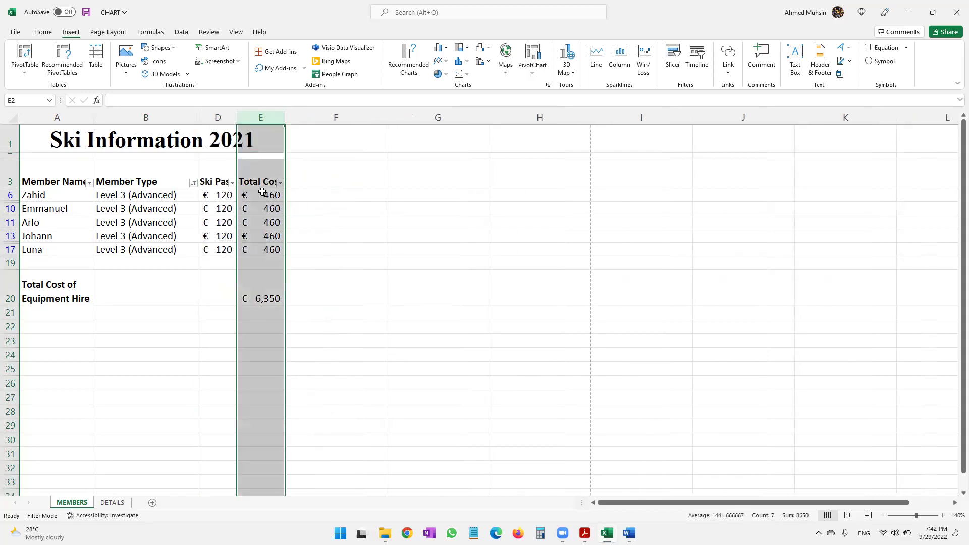
right_click(263, 197)
left_click(290, 363)
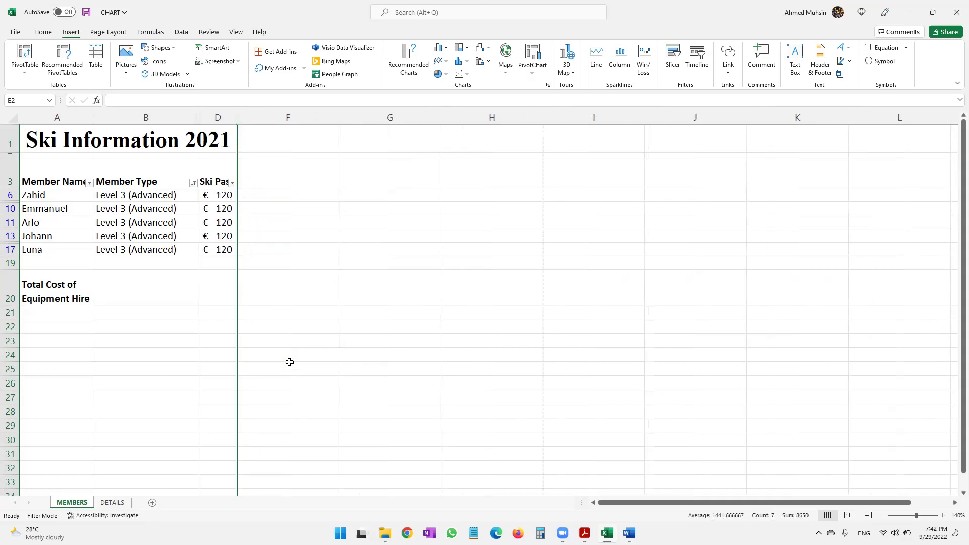
key("alt+Tab")
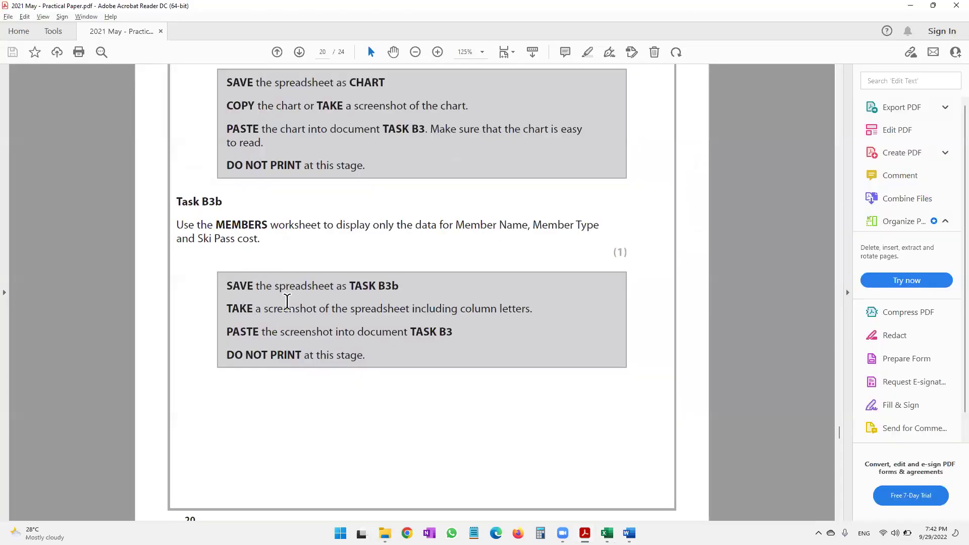
Step: Save the workbook under the file name TASK B3b given in the task paper
left_click_drag(350, 287, 400, 289)
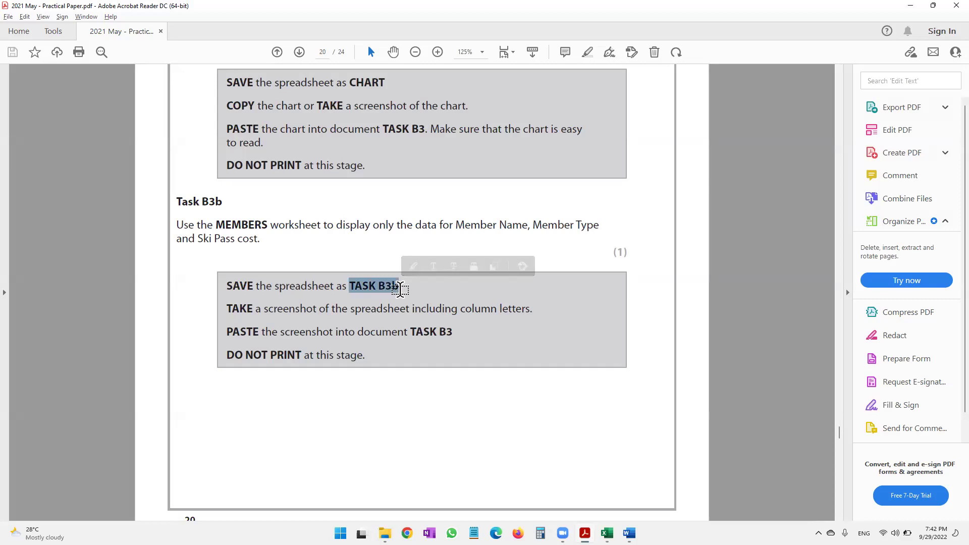
key("alt+Tab")
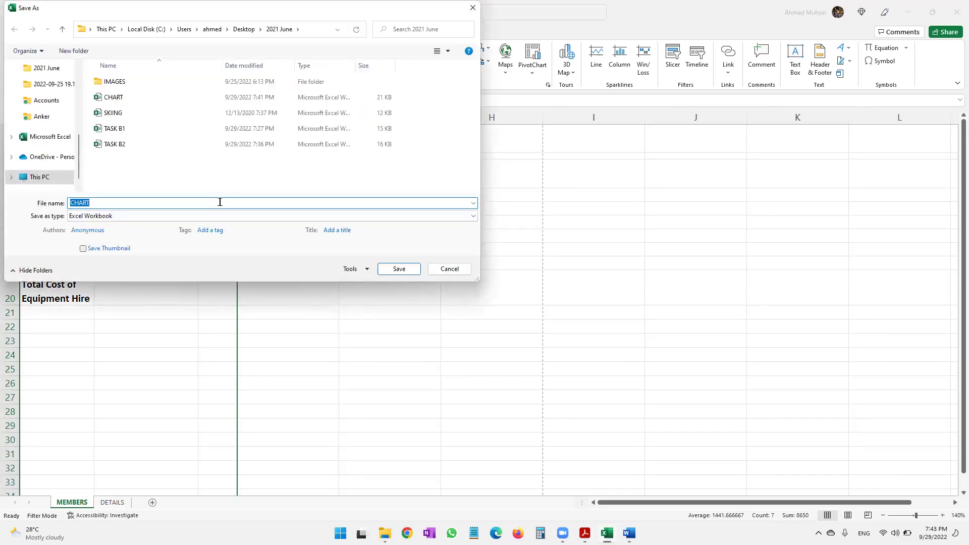
type("TASK")
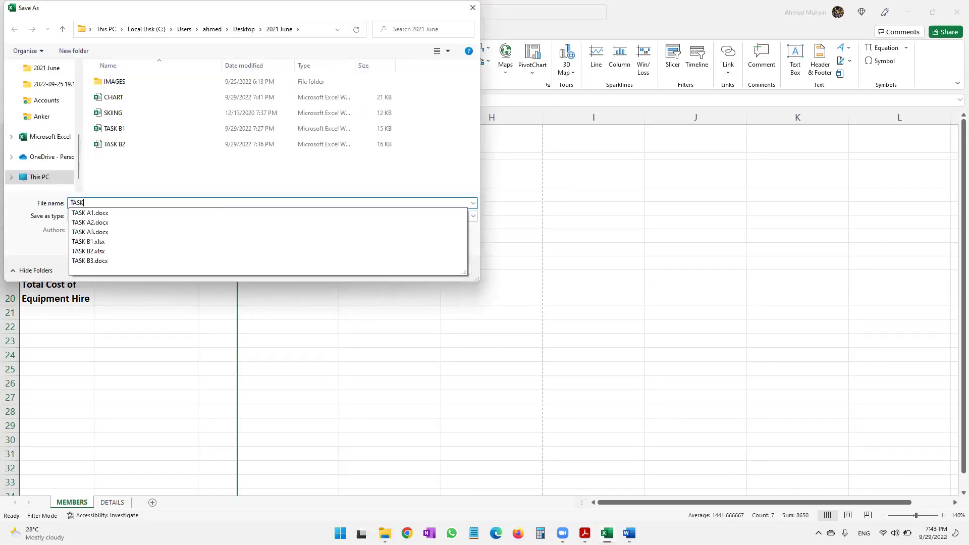
type("B3b")
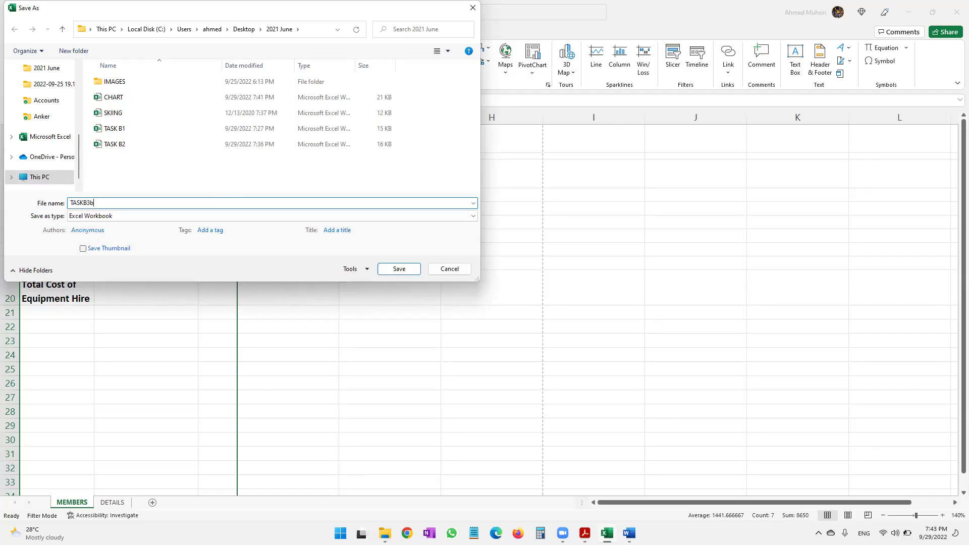
left_click(84, 203)
key("Return")
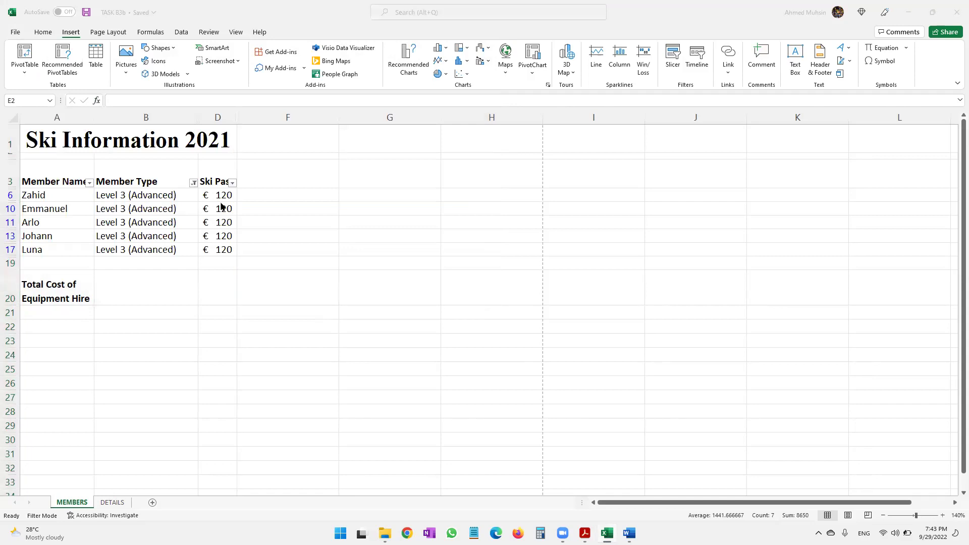
key("alt+Tab")
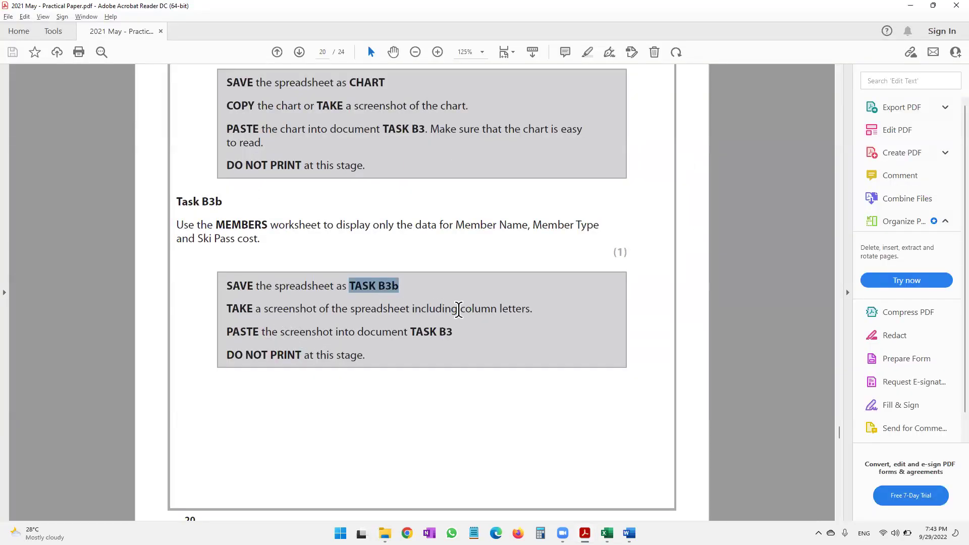
Step: Highlight the paste instruction on the exam paper and select empty cell F20 in the ski spreadsheet
left_click_drag(281, 334, 446, 338)
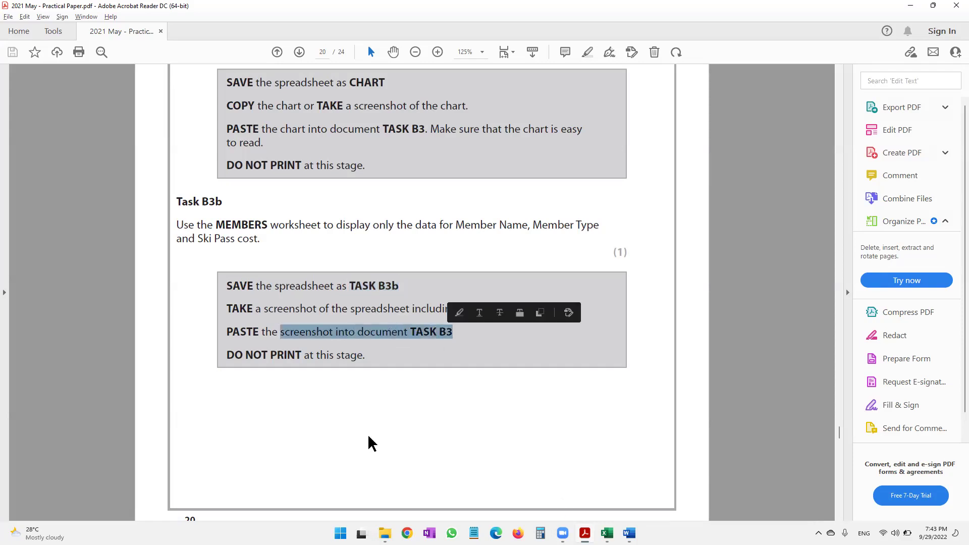
key("alt+Tab")
left_click(398, 336)
left_click(298, 274)
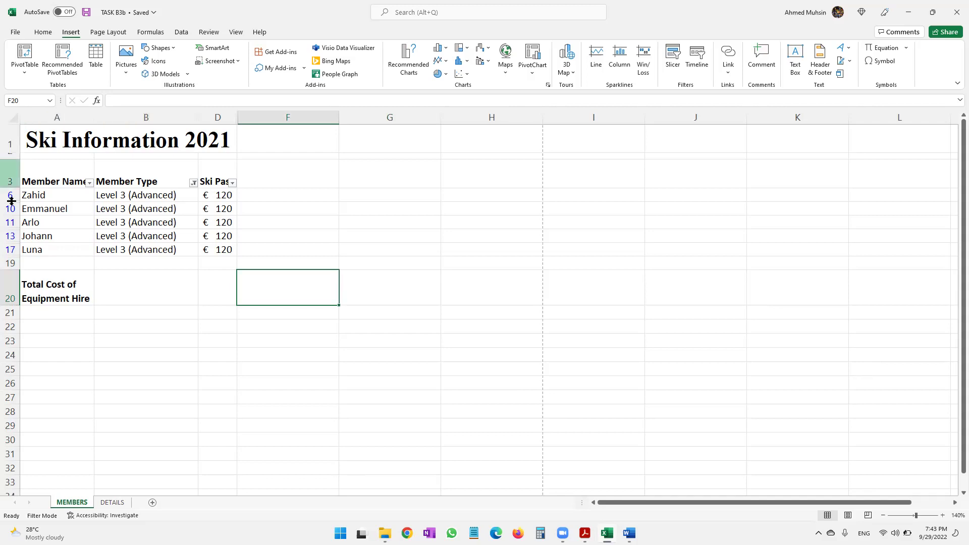
Step: Paste the MEMBERS sheet screenshot below the chart in TASK B3 and bring up Task B3c on the paper
left_click(629, 533)
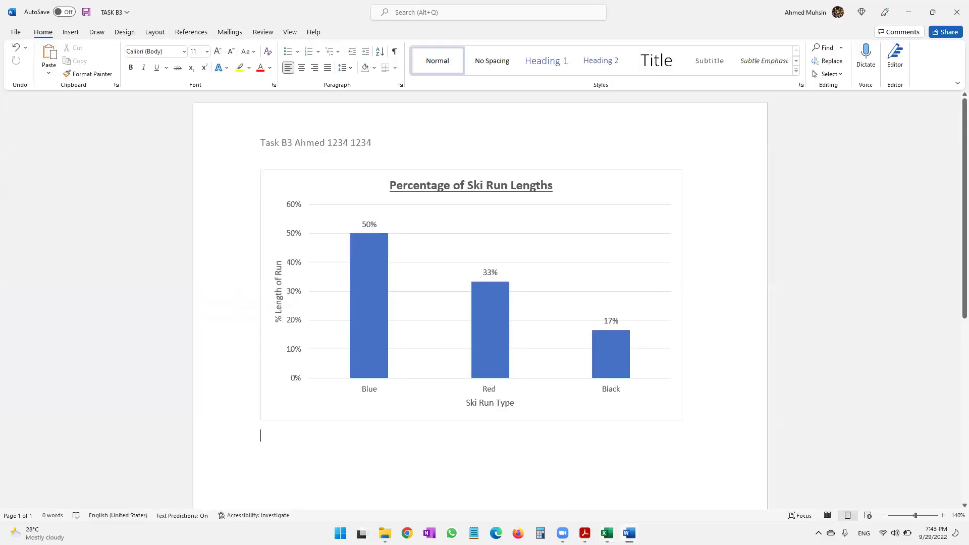
key("ctrl+v")
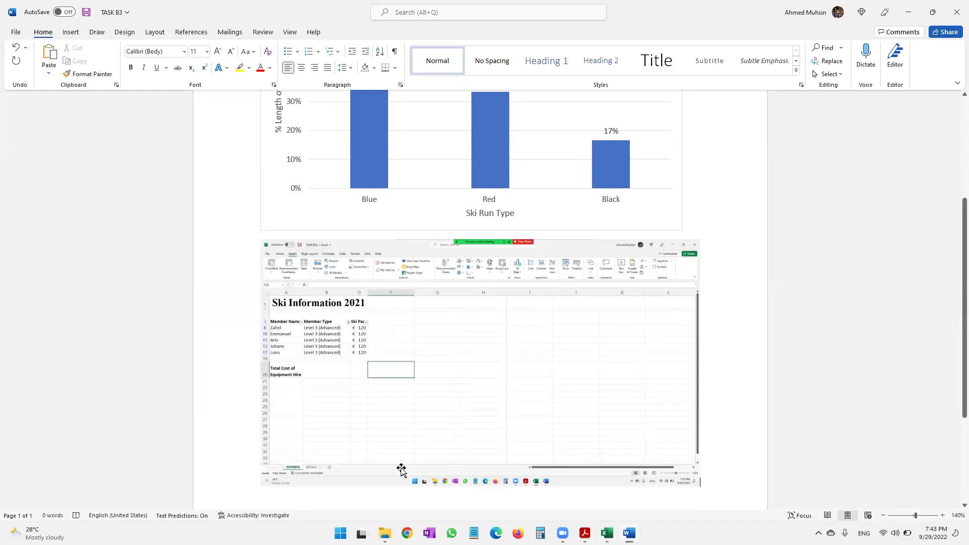
key("alt+Tab")
key("alt+Tab")
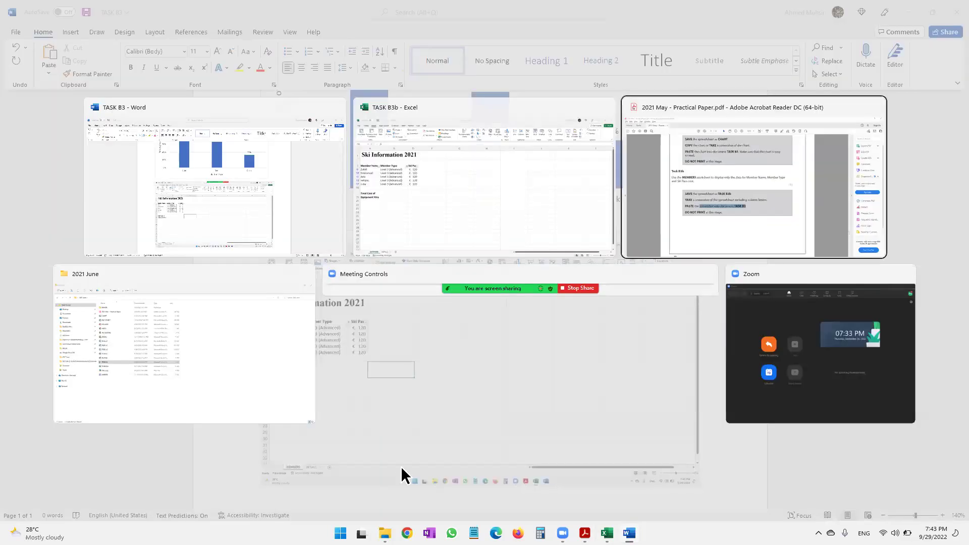
scroll(424, 361, "down", 10)
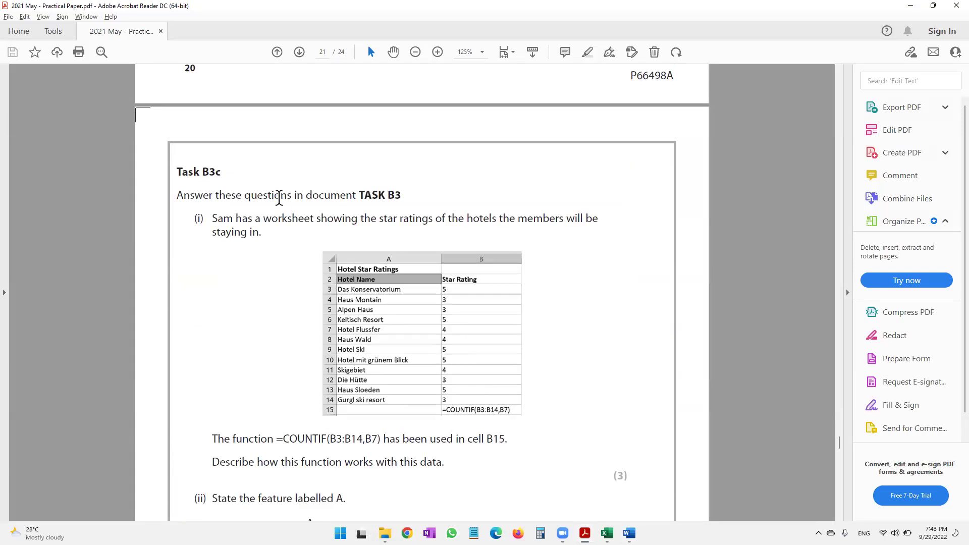
left_click_drag(264, 218, 593, 251)
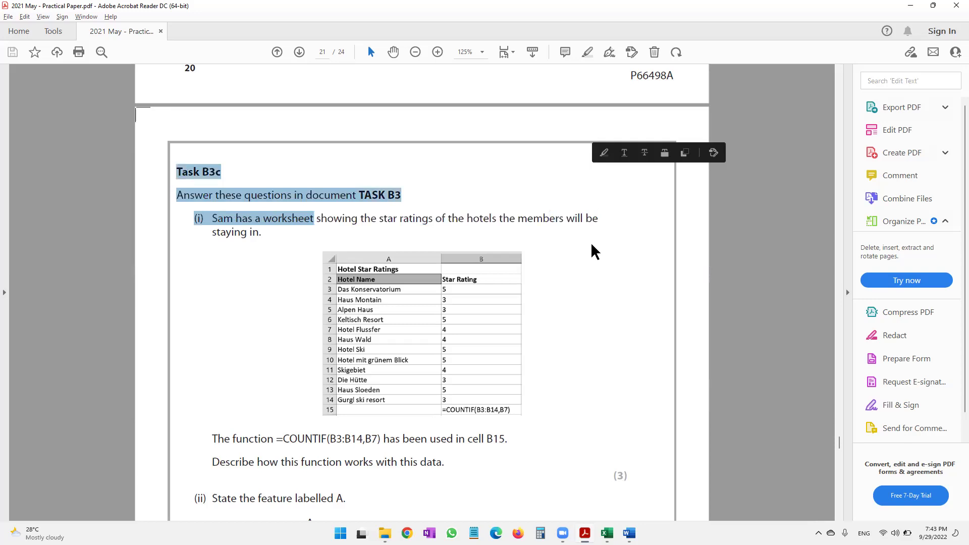
scroll(268, 151, "down", 3)
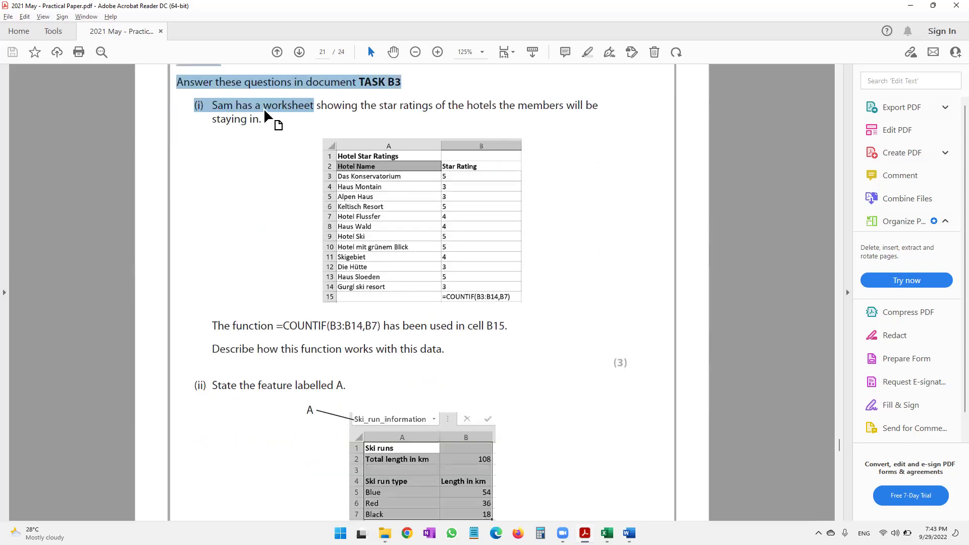
left_click(264, 110)
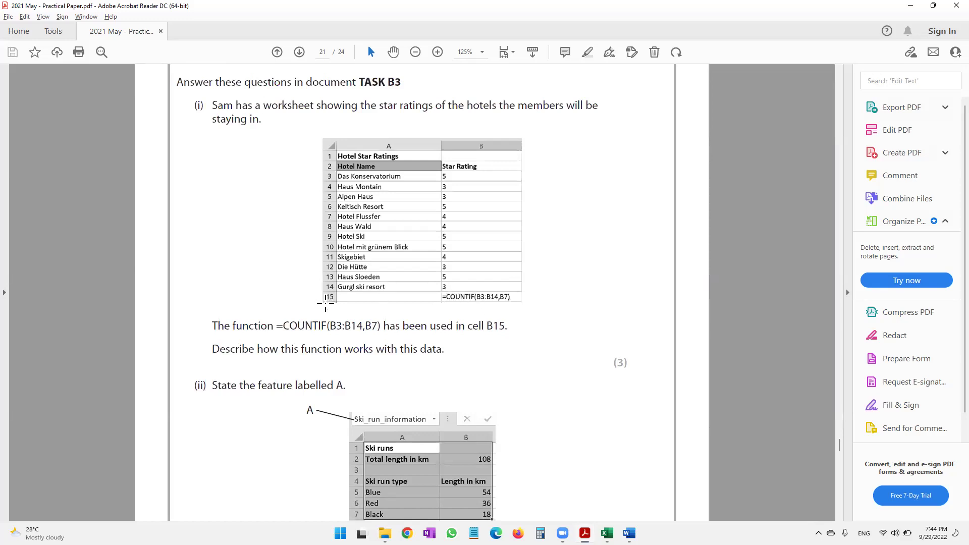
left_click_drag(275, 325, 381, 328)
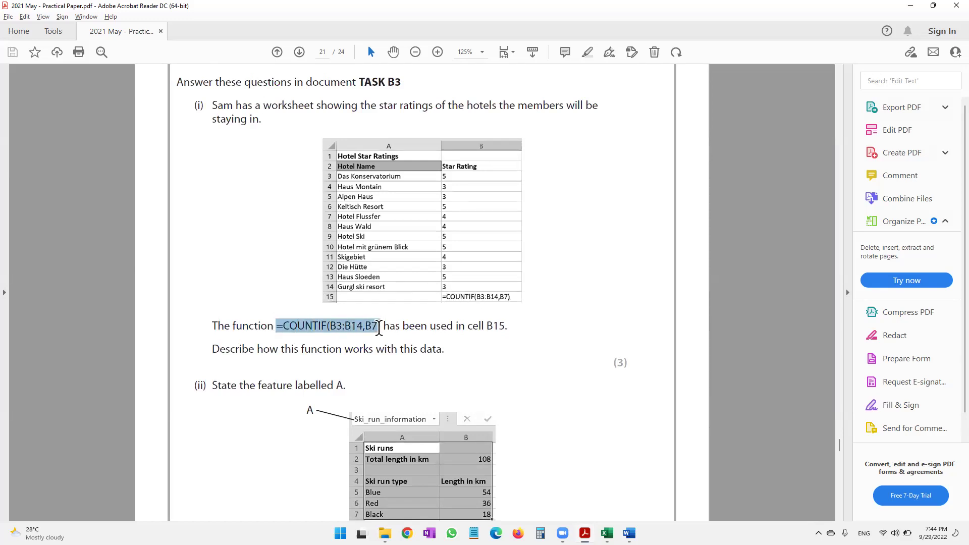
left_click_drag(281, 350, 433, 350)
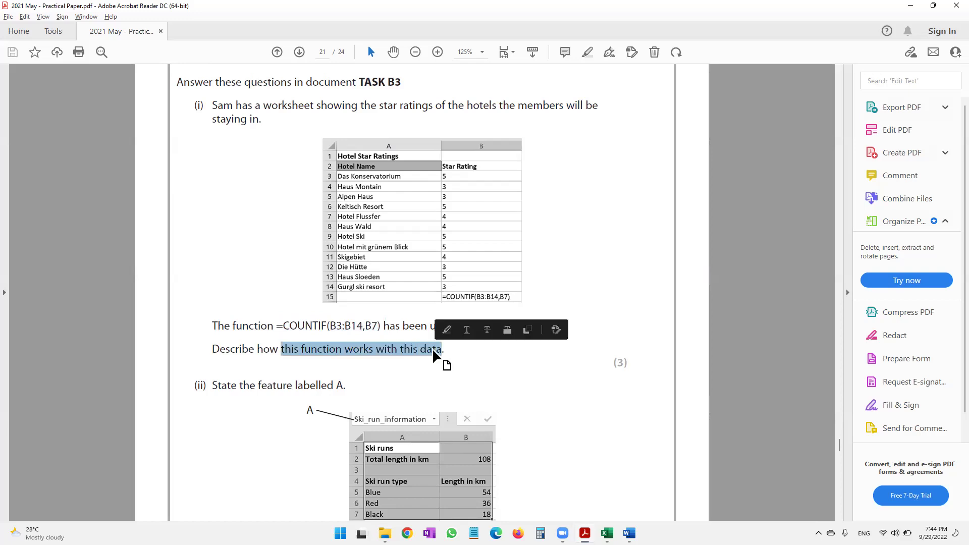
left_click(304, 322)
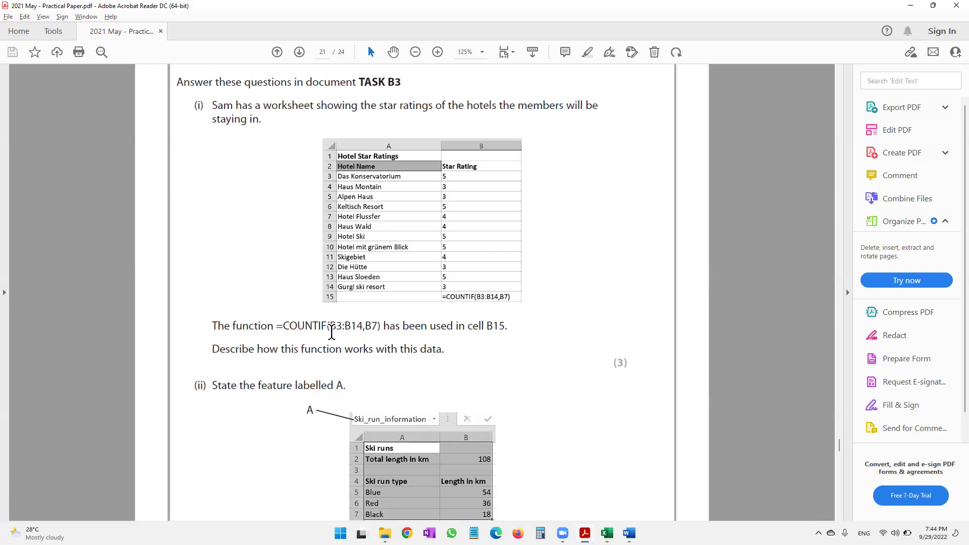
left_click_drag(330, 326, 363, 329)
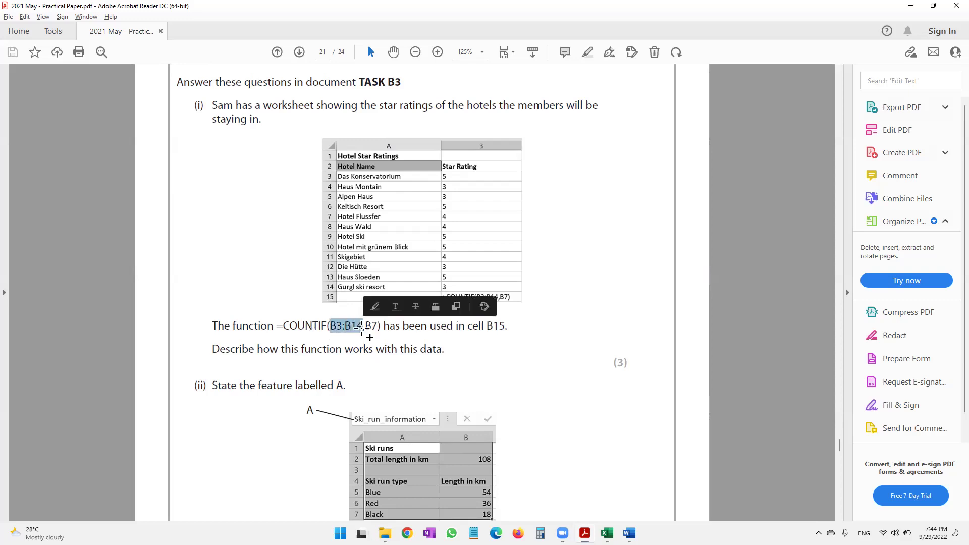
left_click(451, 187)
left_click_drag(451, 186, 465, 288)
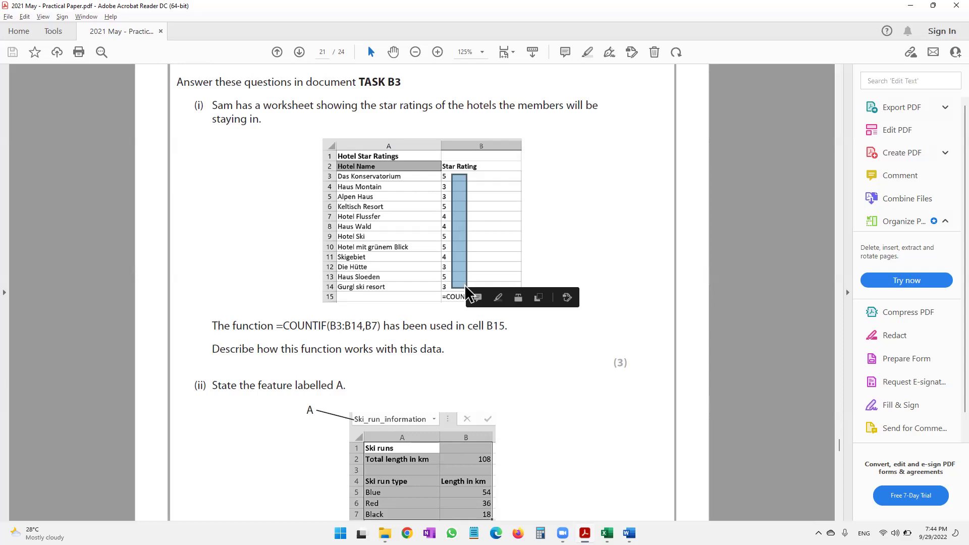
left_click_drag(366, 327, 378, 329)
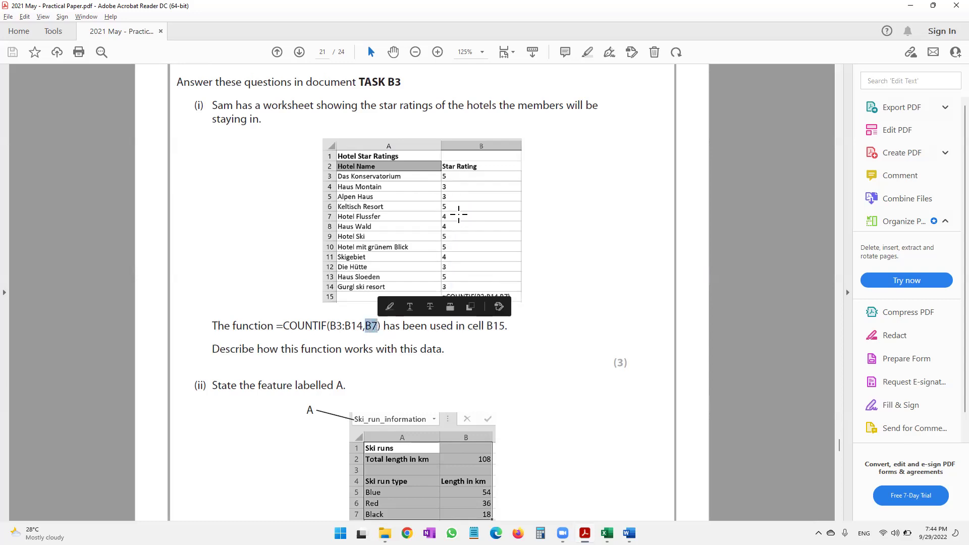
left_click(444, 214)
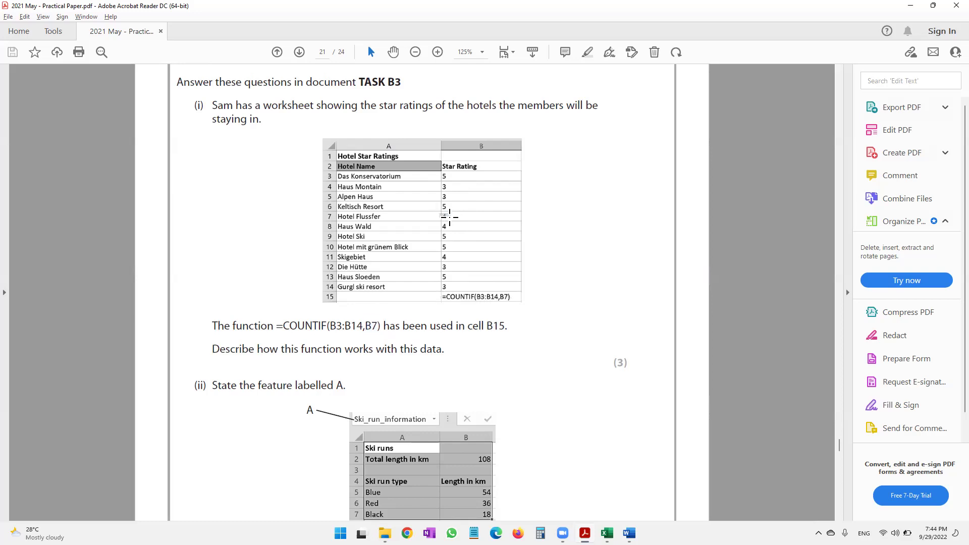
double_click(452, 217)
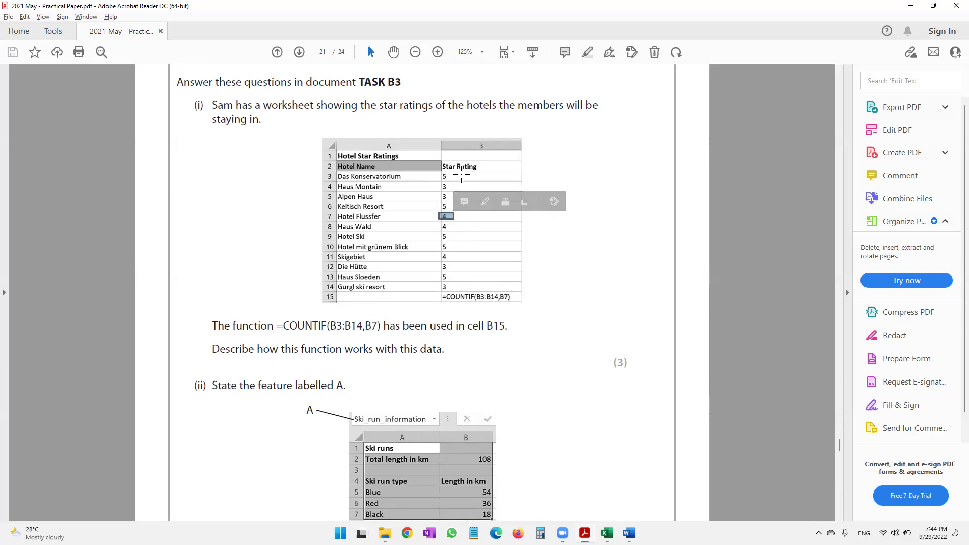
left_click_drag(460, 203, 464, 292)
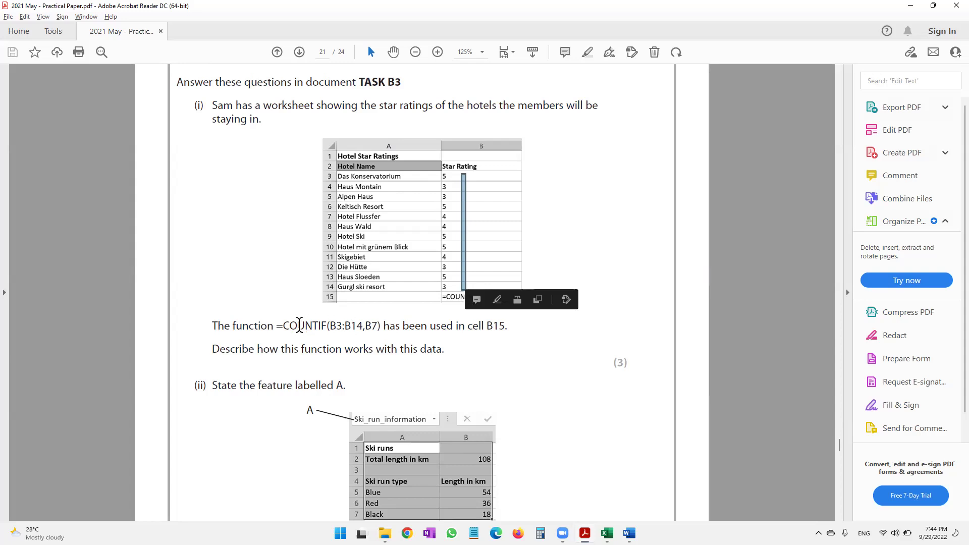
mouse_move(278, 326)
left_mouse_down()
mouse_move(341, 340)
mouse_move(402, 327)
mouse_move(381, 328)
left_mouse_up()
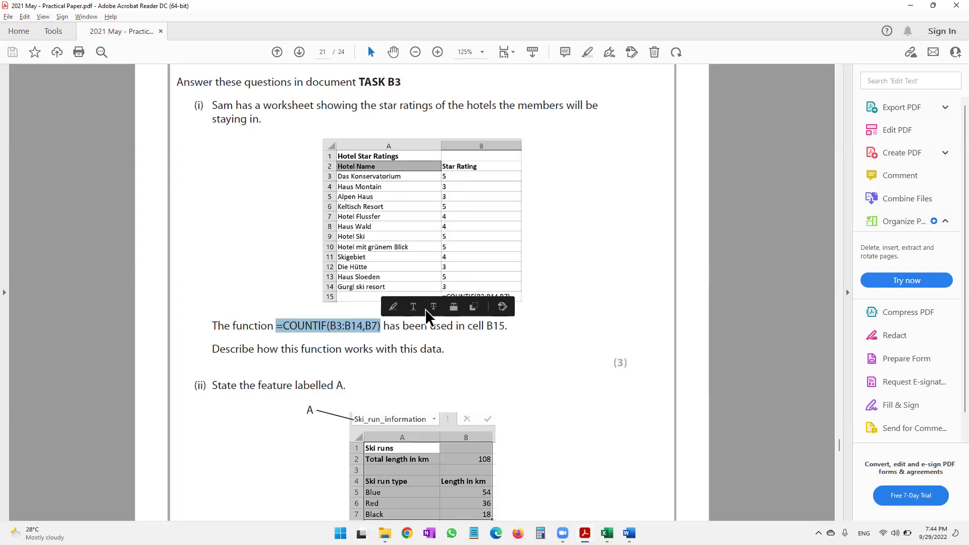
left_click_drag(473, 177, 477, 286)
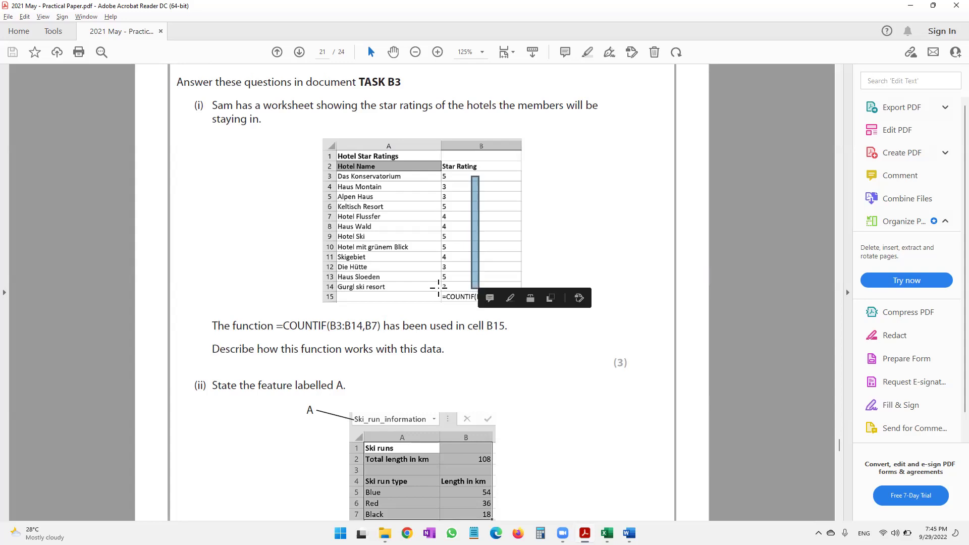
left_click_drag(365, 326, 379, 327)
left_click(451, 216)
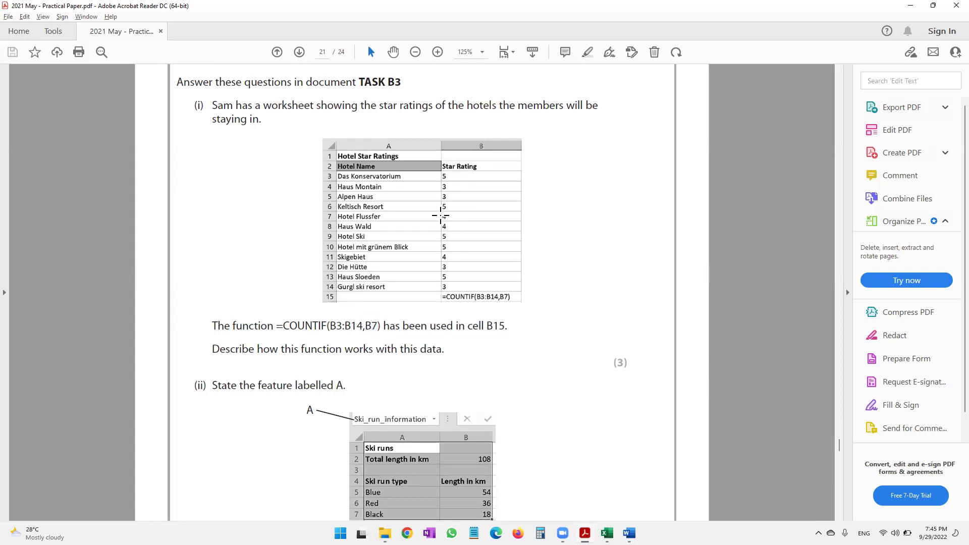
left_click_drag(440, 214, 452, 220)
Step: Type answer i): the CountIF function counts the cells with value 4 in range b3 to b14
left_click(629, 533)
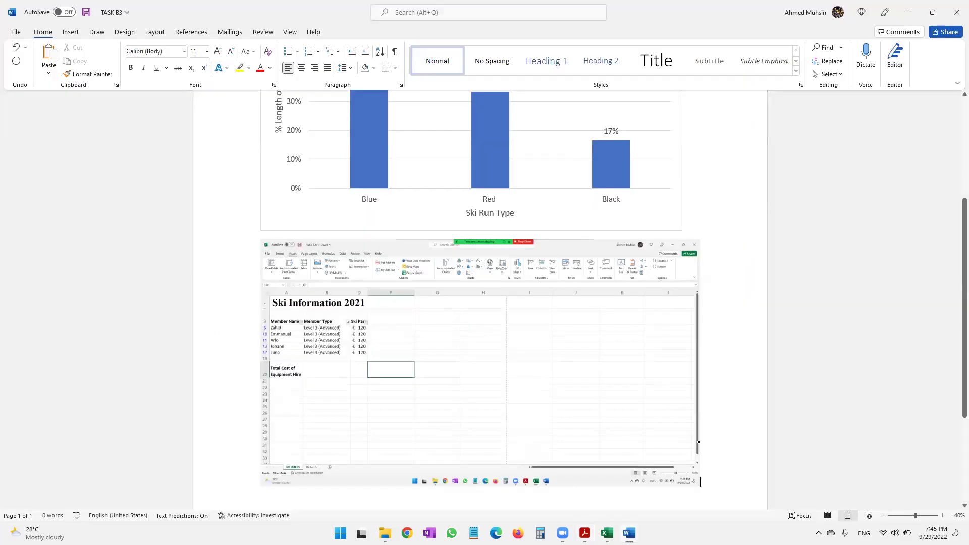
scroll(710, 476, "down", 1)
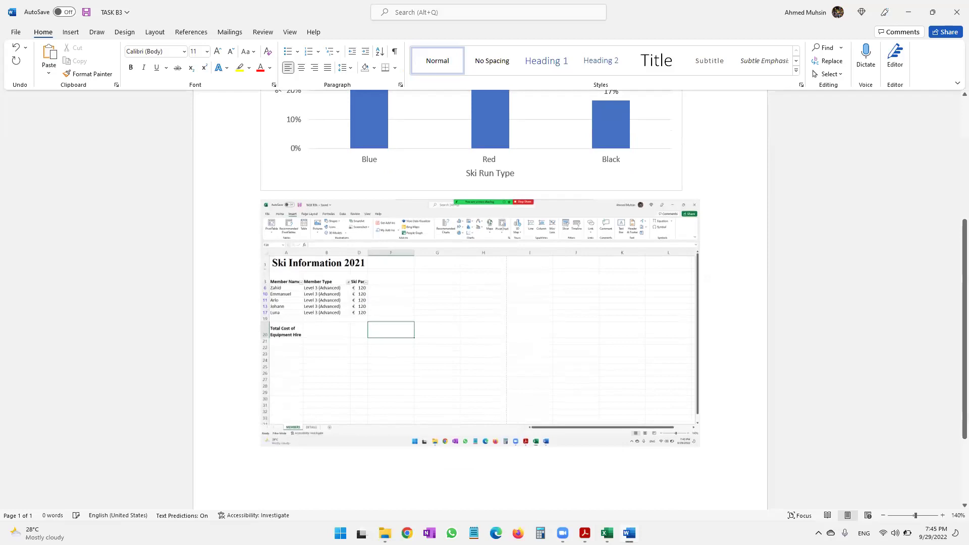
key("alt+Tab")
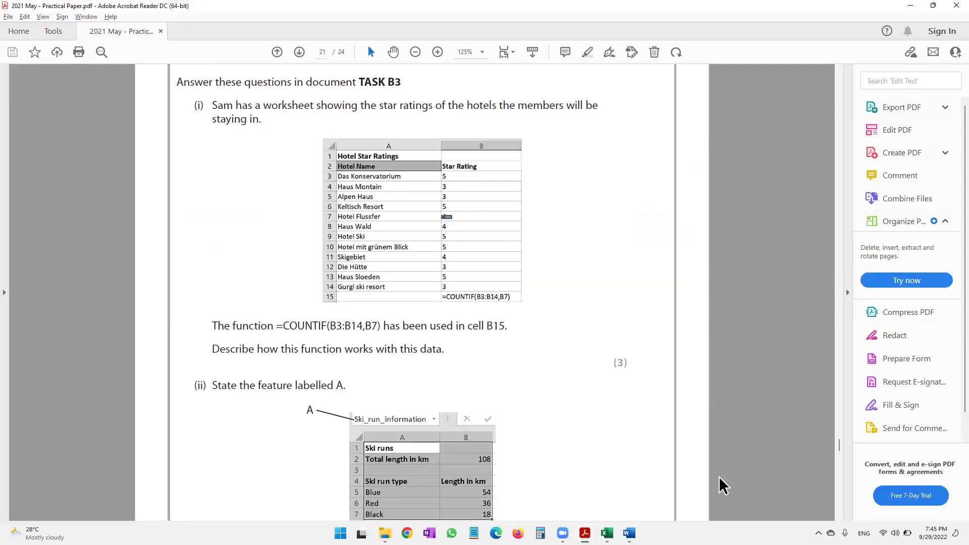
key("alt+Tab")
type("i) ")
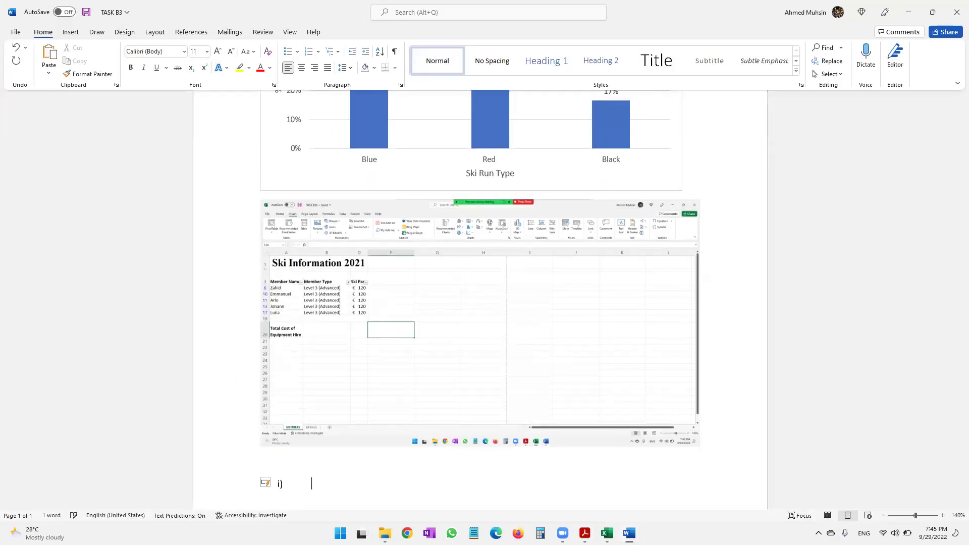
type("The COuntIF function will count the nu")
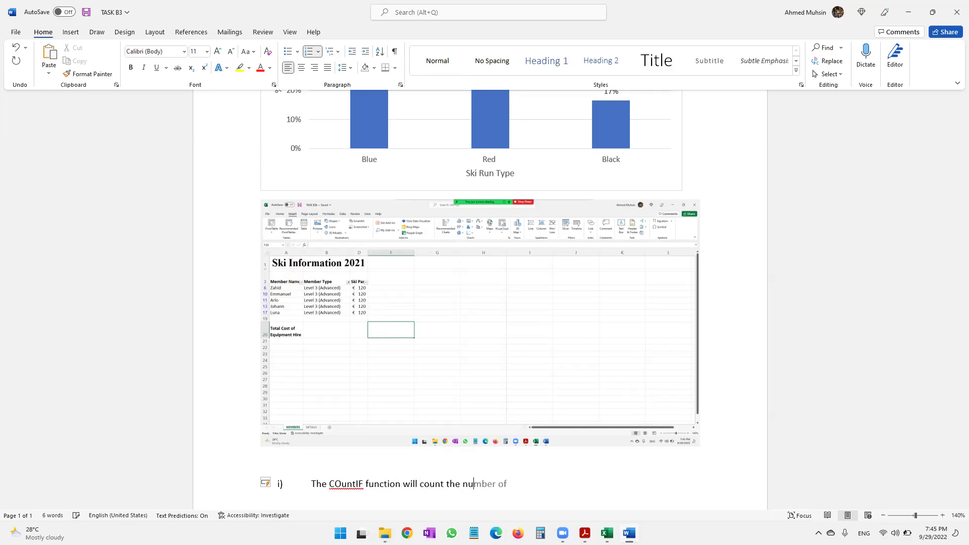
type("mber of cells that have the ")
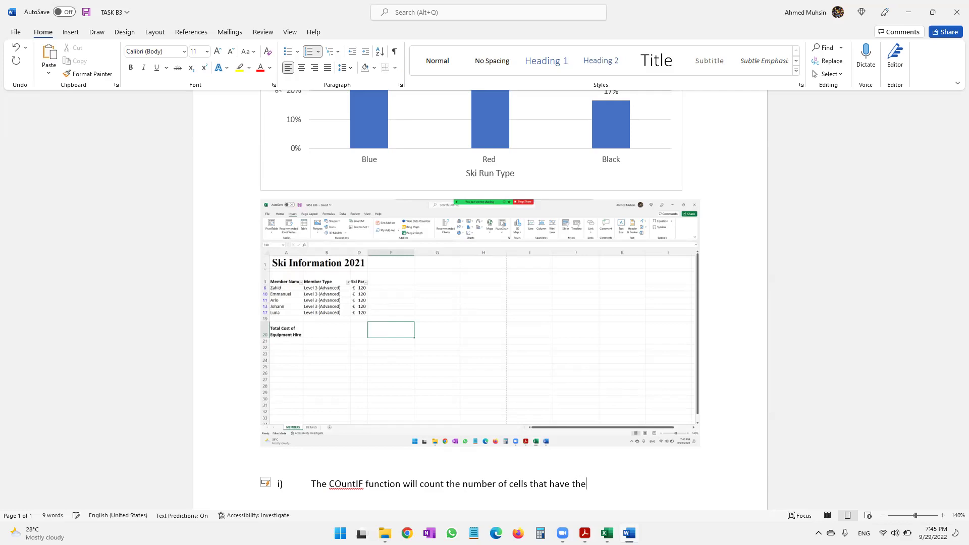
type("value 4")
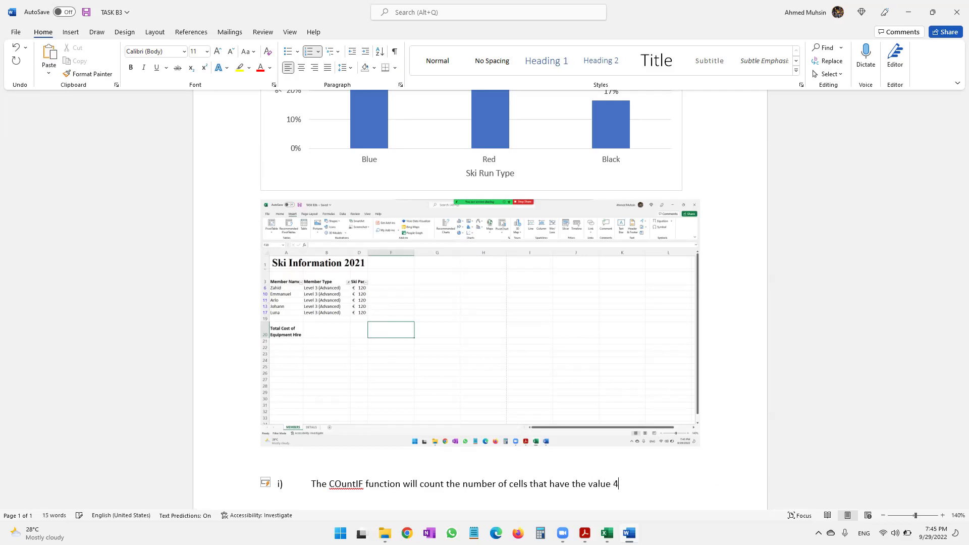
type(" from the range b3 to b14.")
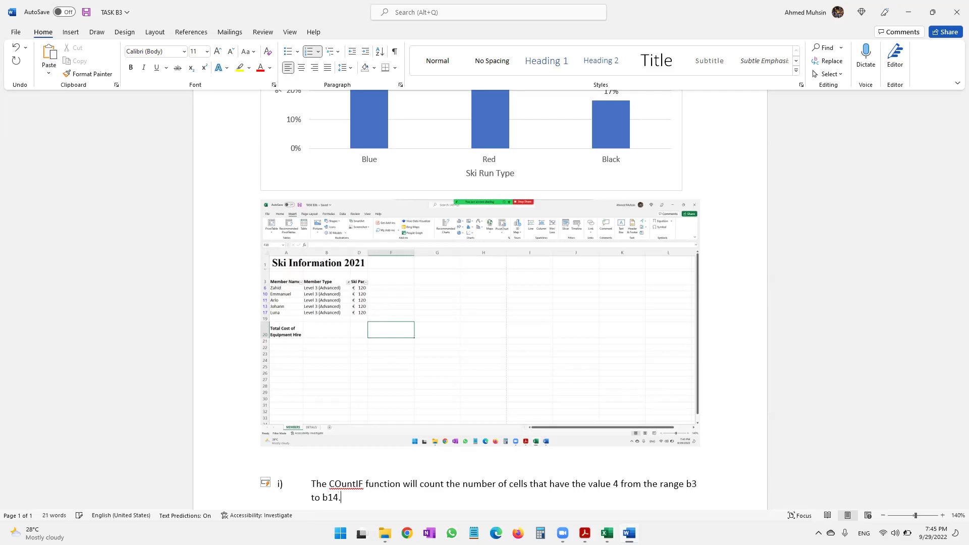
Step: Correct 'COuntIF' to 'CountIF' and highlight B7 in the exam paper's COUNTIF question
left_click(334, 486)
key("Delete")
type("o")
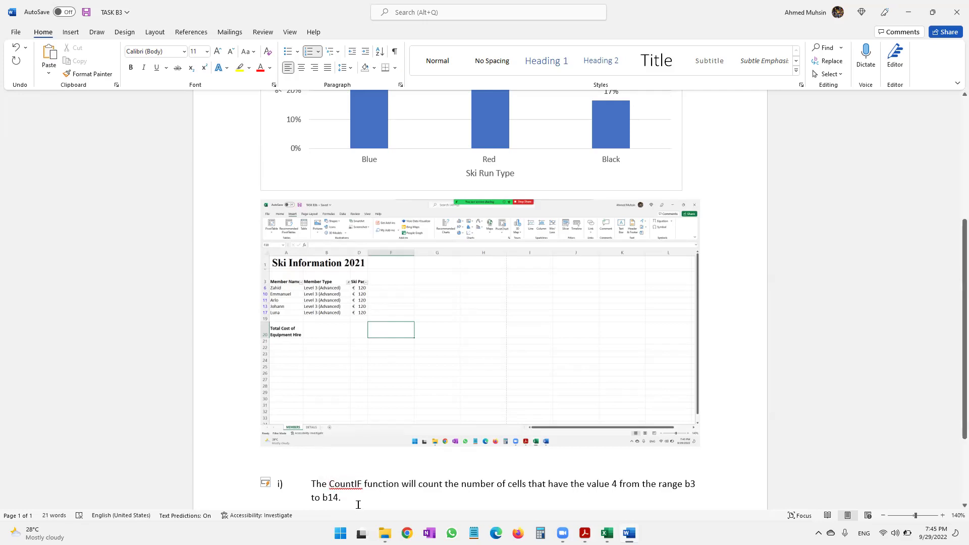
key("alt+Tab")
left_click_drag(336, 325, 379, 327)
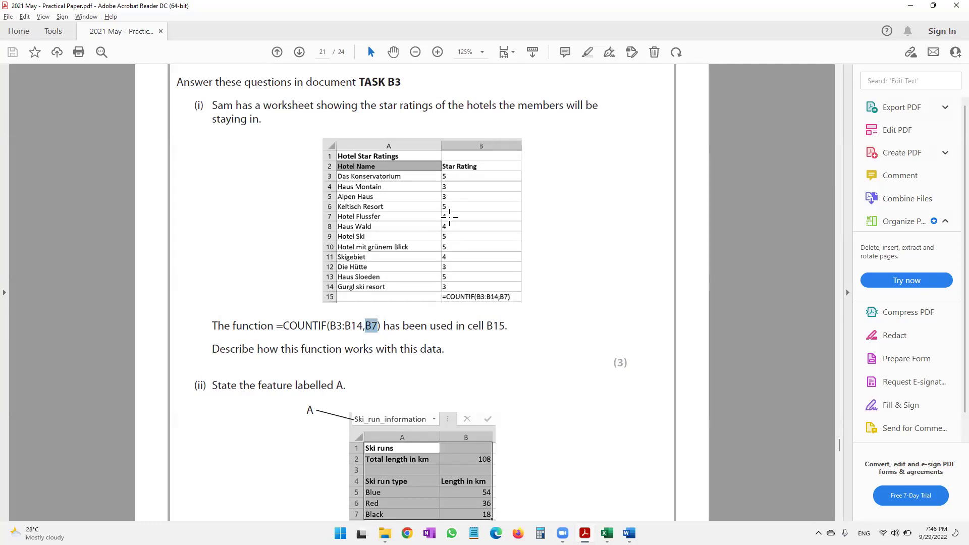
Step: Scroll to question (ii) and highlight the Ski_run_information label in its diagram
scroll(319, 316, "down", 4)
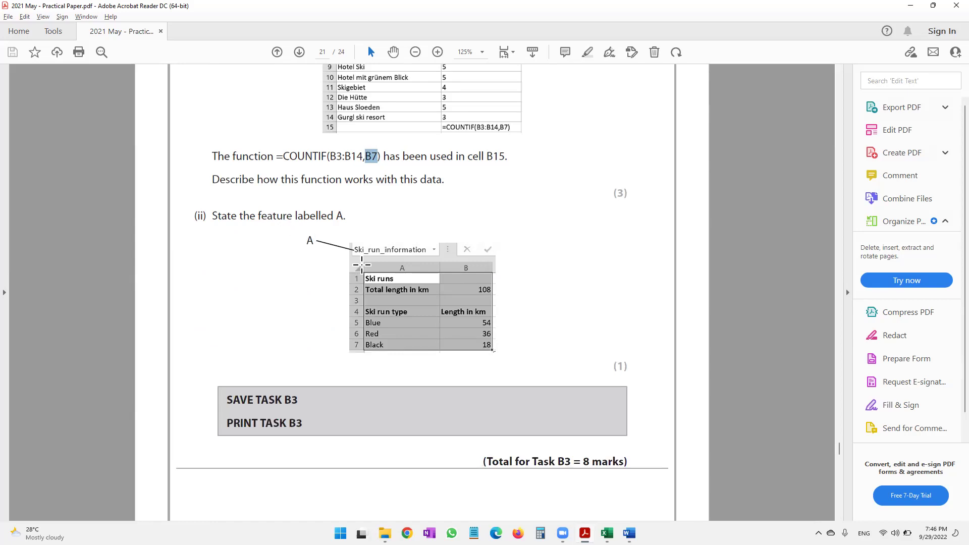
left_click(348, 239)
left_click_drag(348, 239, 427, 257)
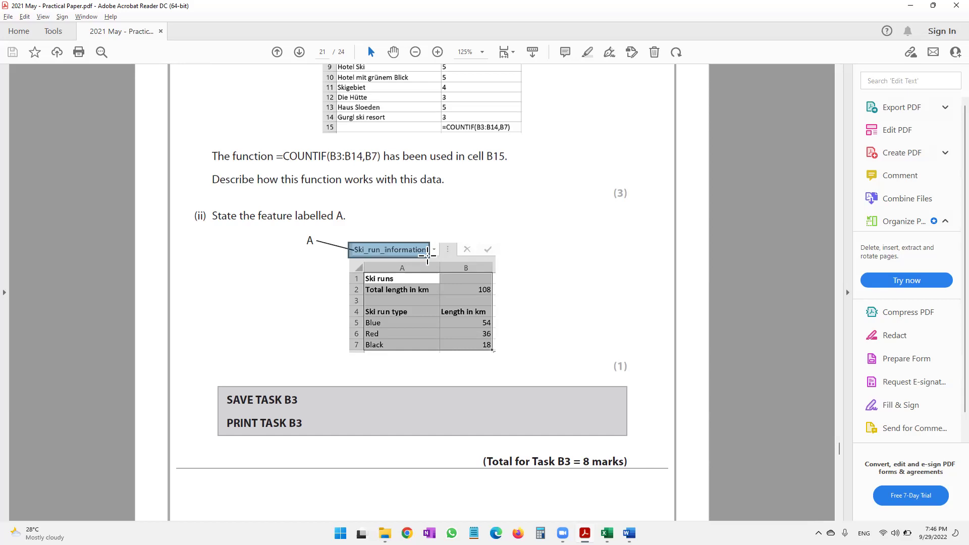
Step: Select cells I17:J22 on the MEMBERS sheet of the TASK B3b workbook
left_click(397, 249)
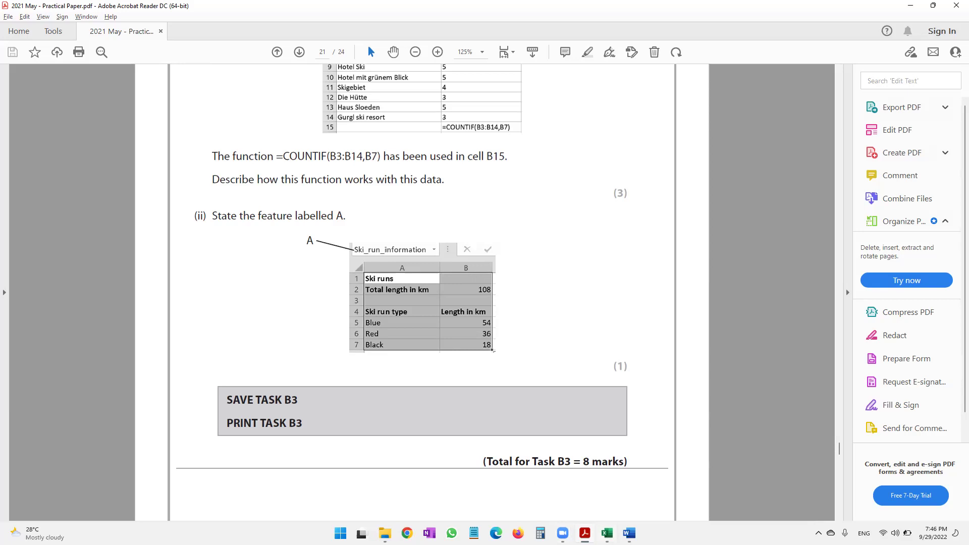
left_click(607, 533)
left_click_drag(586, 248, 706, 325)
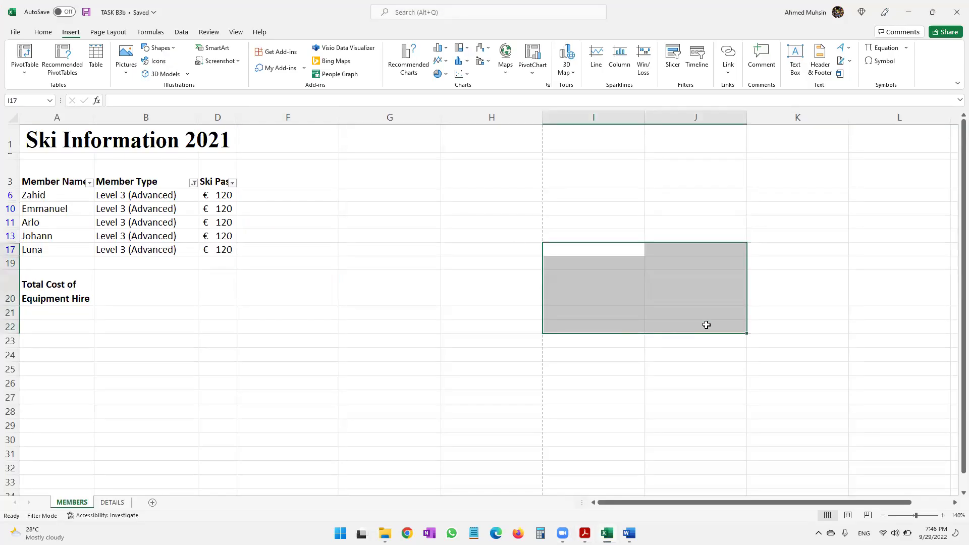
Step: Define I17:J22 as the named range ITLab and check it by entering ITLab in the Name Box
right_click(671, 301)
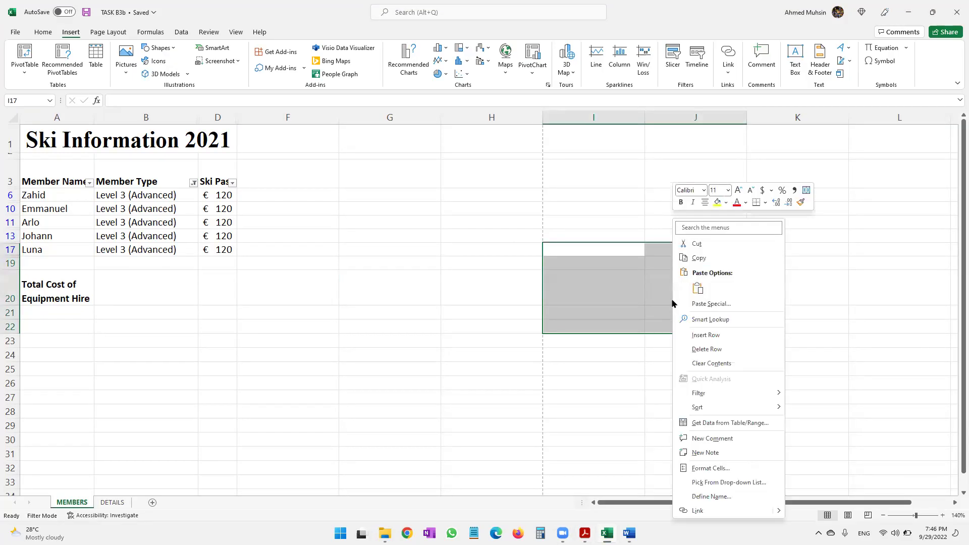
left_click(710, 497)
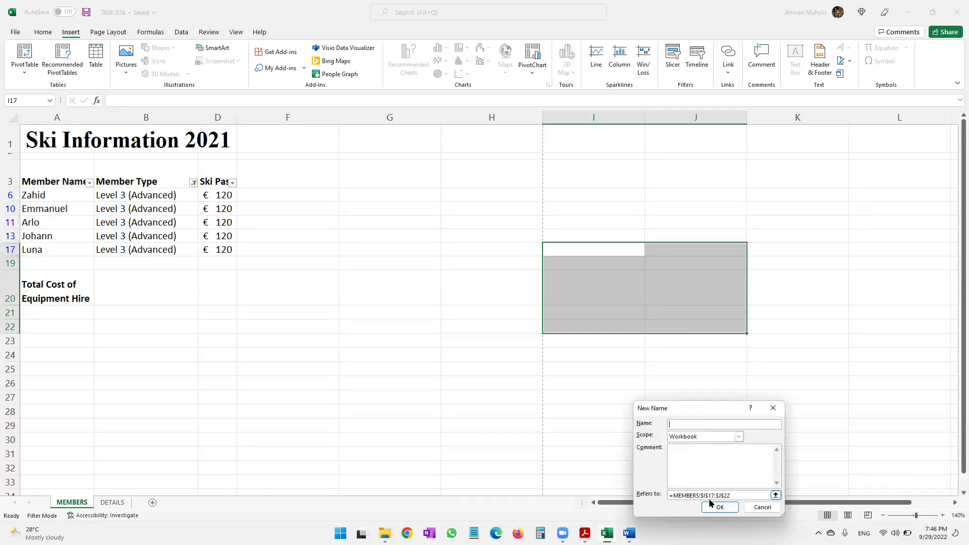
type("ITLab")
left_click(717, 507)
left_click(382, 351)
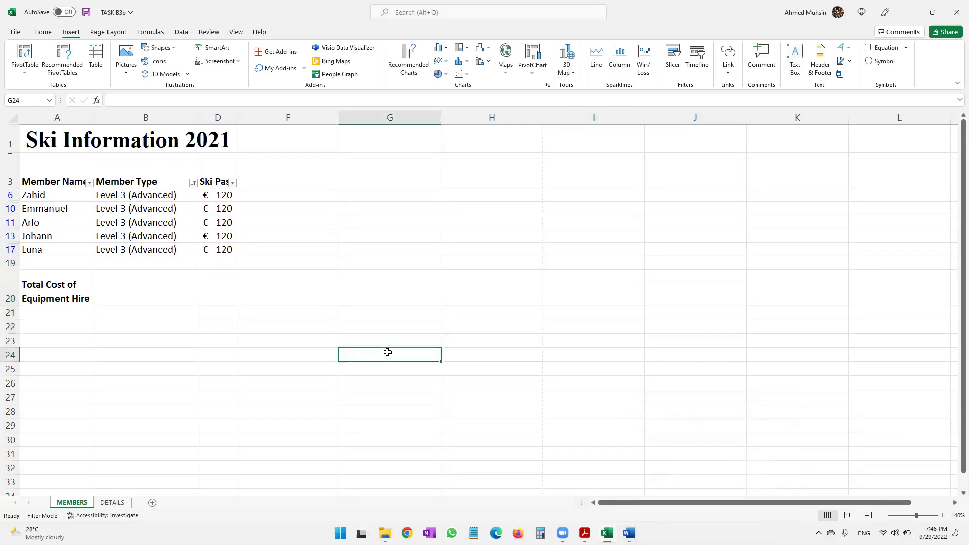
left_click(26, 101)
type("ITLab")
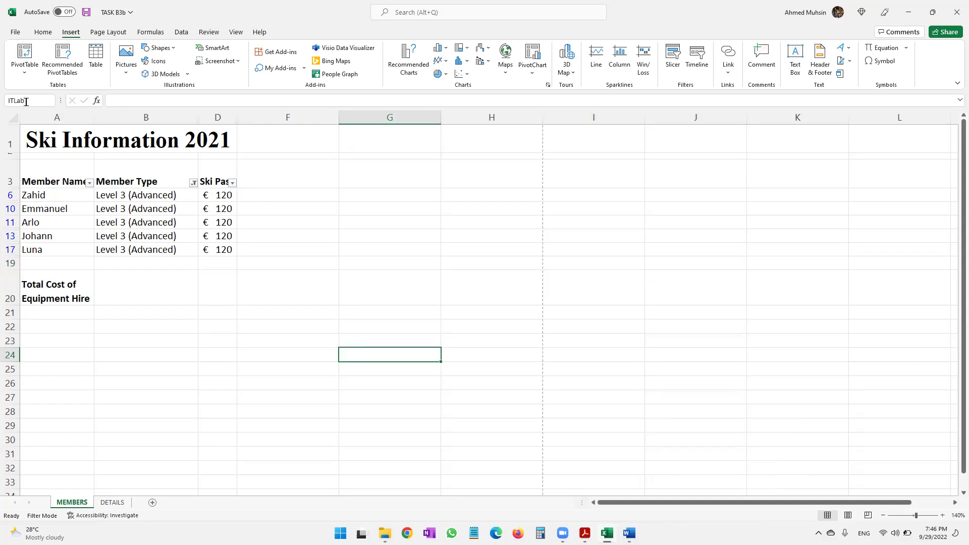
key("Return")
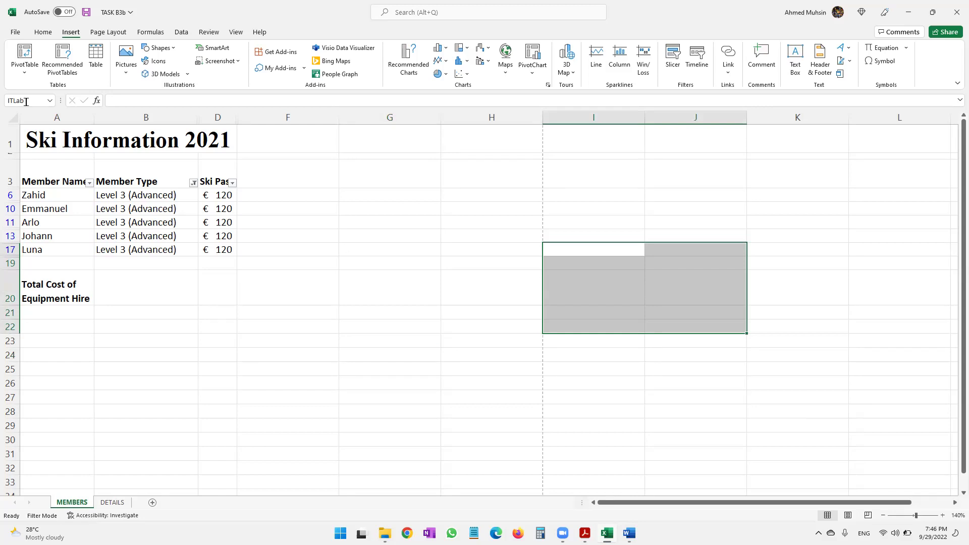
Step: Enter 'Named Range' as answer ii) in TASK B3 and start item iii)
key("alt+Tab")
key("Return")
type("Named")
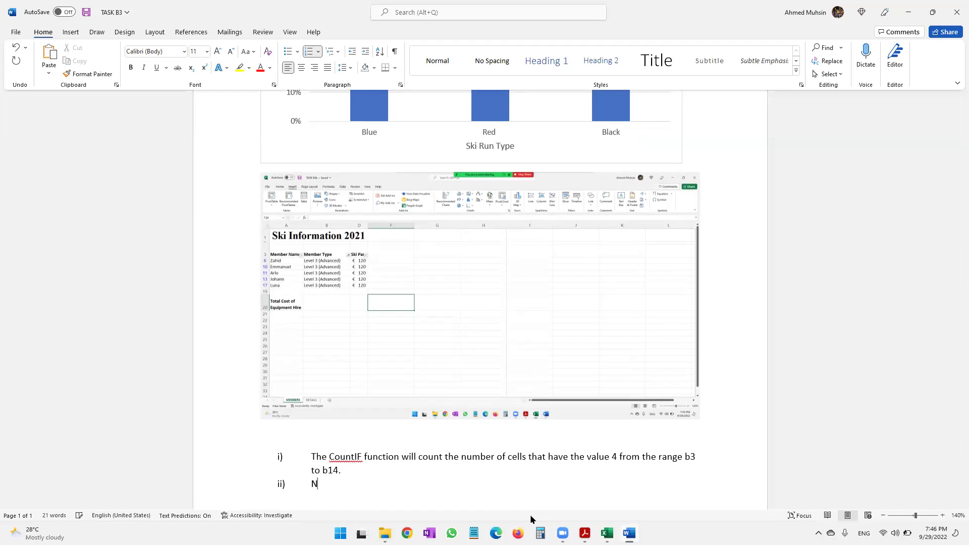
type(" Range")
key("Return")
Step: Save the TASK B3 document to this PC and glance at its print preview
key("alt+Tab")
key("alt+Tab")
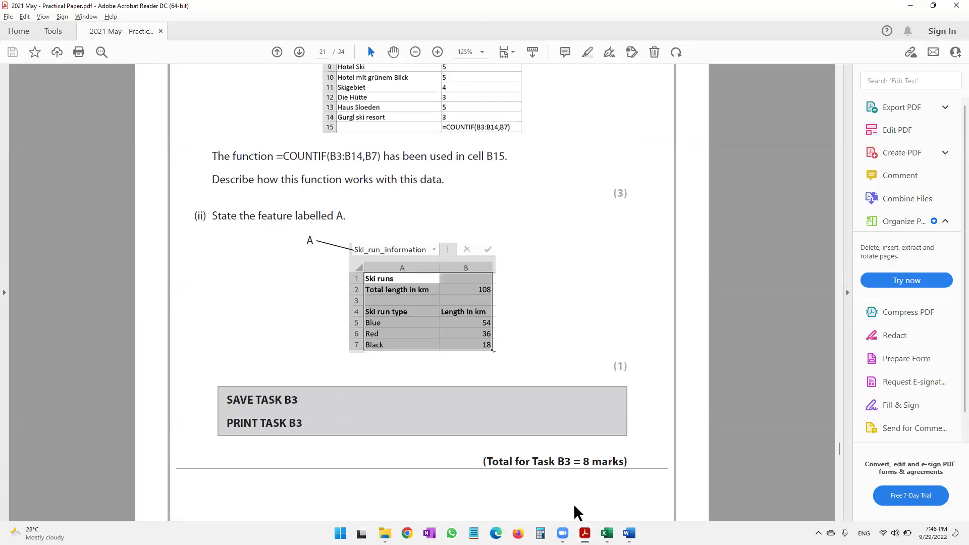
left_click(629, 533)
left_click(86, 12)
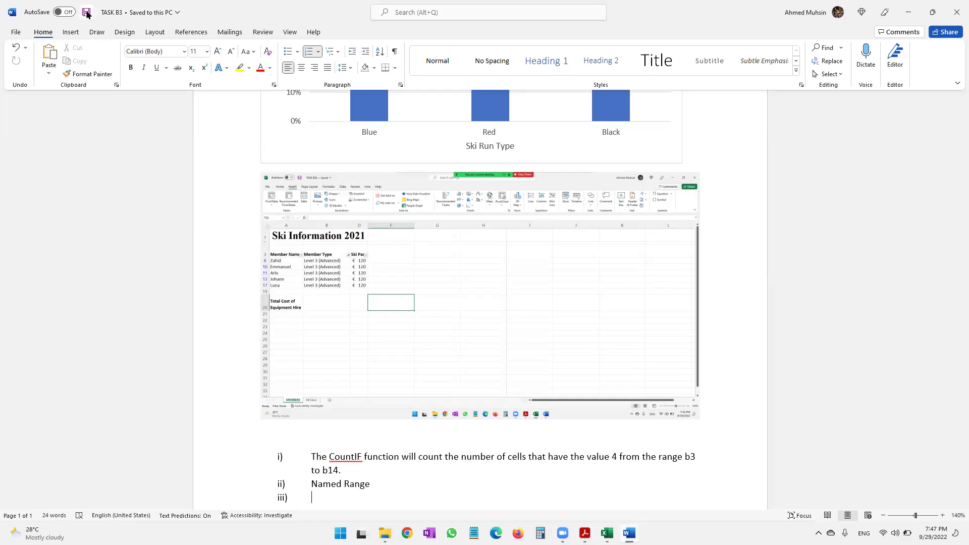
key("ctrl+p")
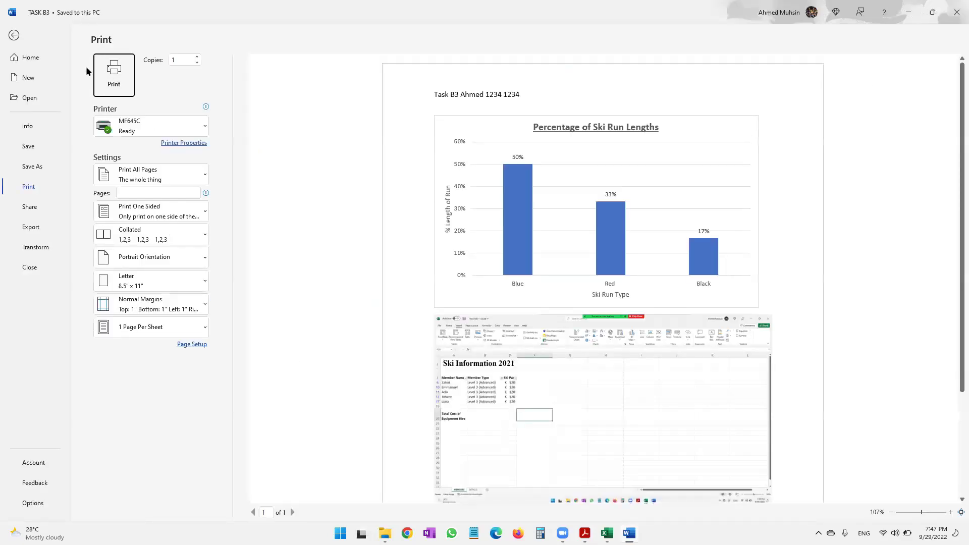
left_click(22, 40)
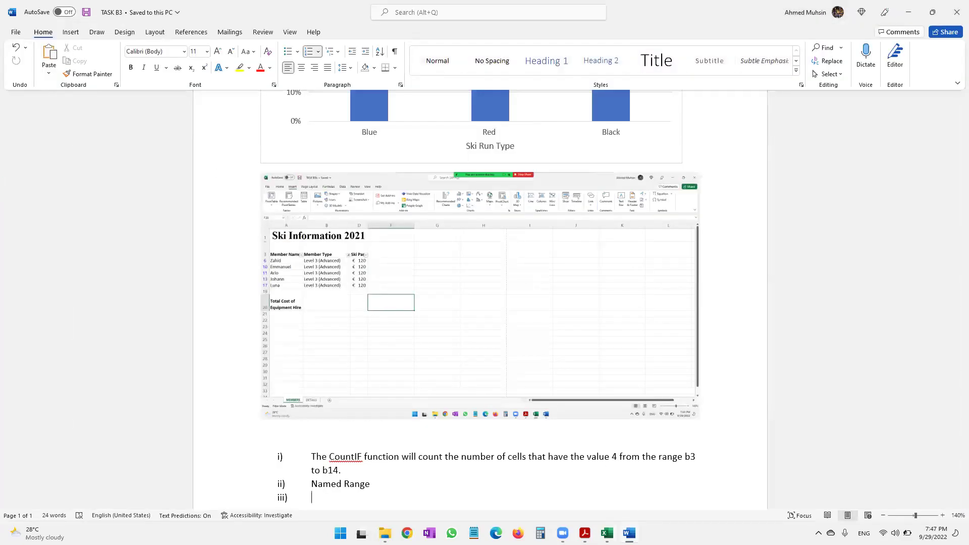
Step: Scroll the exam paper to page 22's Task B4 ski lesson price fact sheet instructions
left_click(585, 533)
scroll(454, 328, "down", 8)
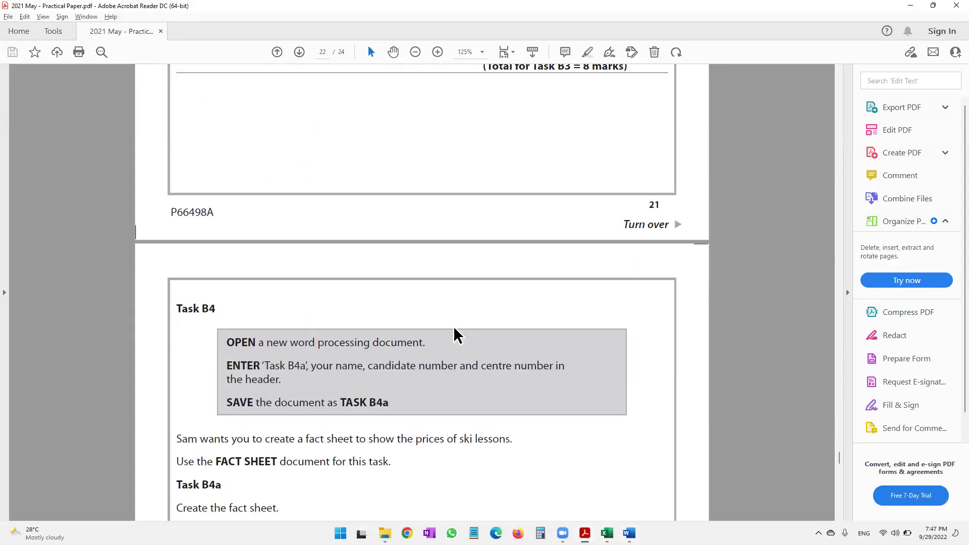
scroll(453, 333, "down", 6)
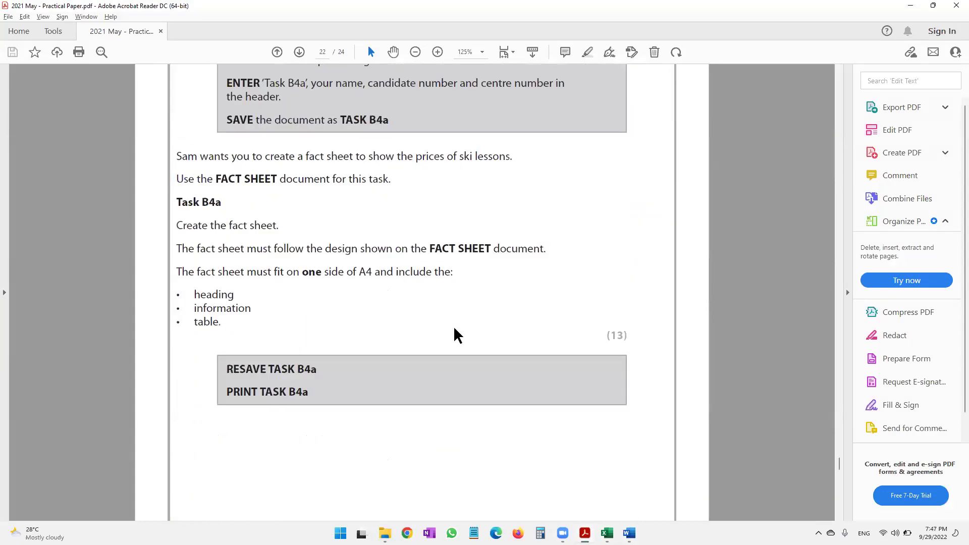
scroll(453, 325, "up", 2)
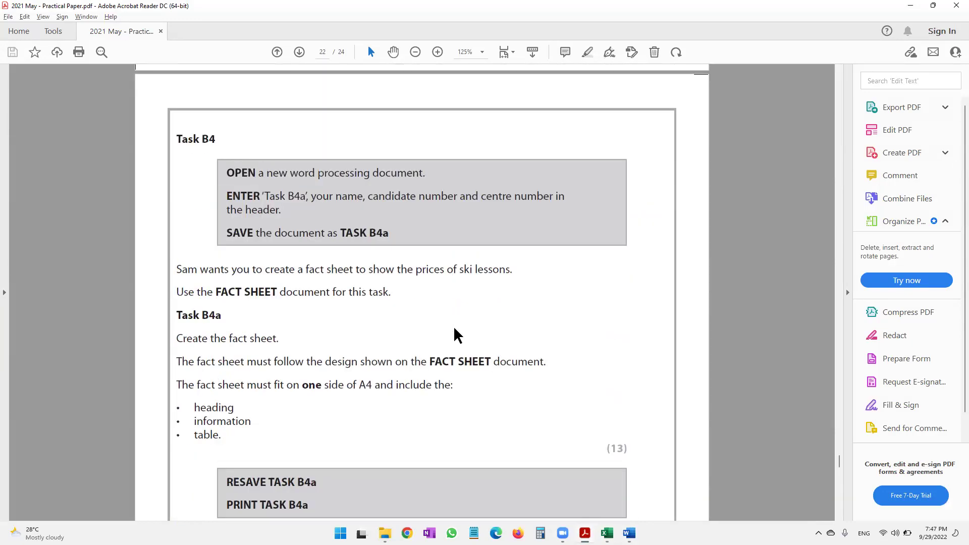
scroll(352, 235, "up", 4)
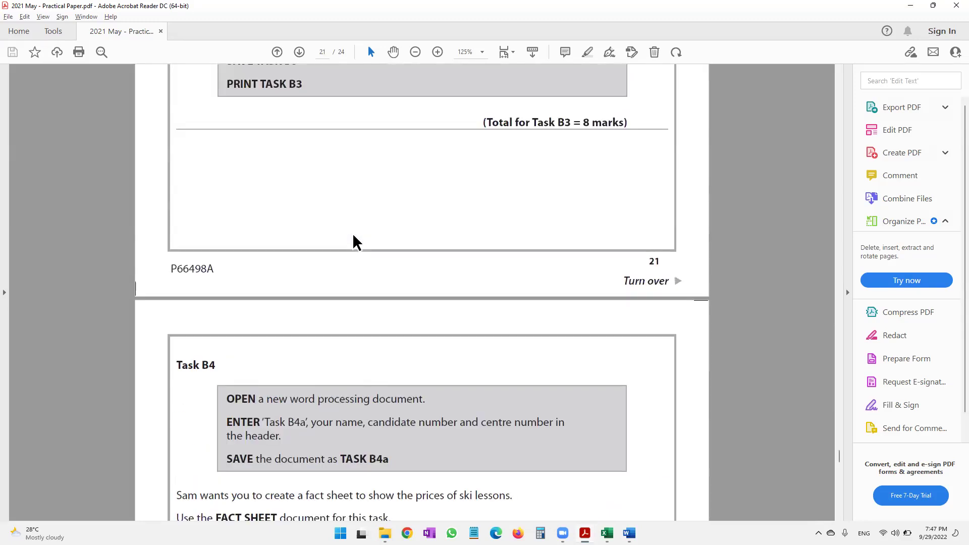
scroll(352, 236, "down", 4)
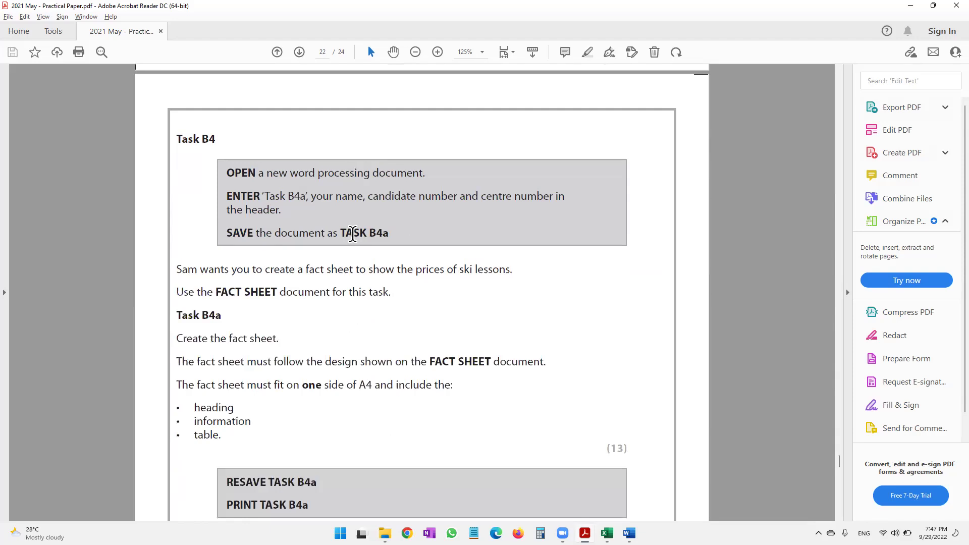
scroll(352, 235, "down", 2)
scroll(353, 233, "down", 10)
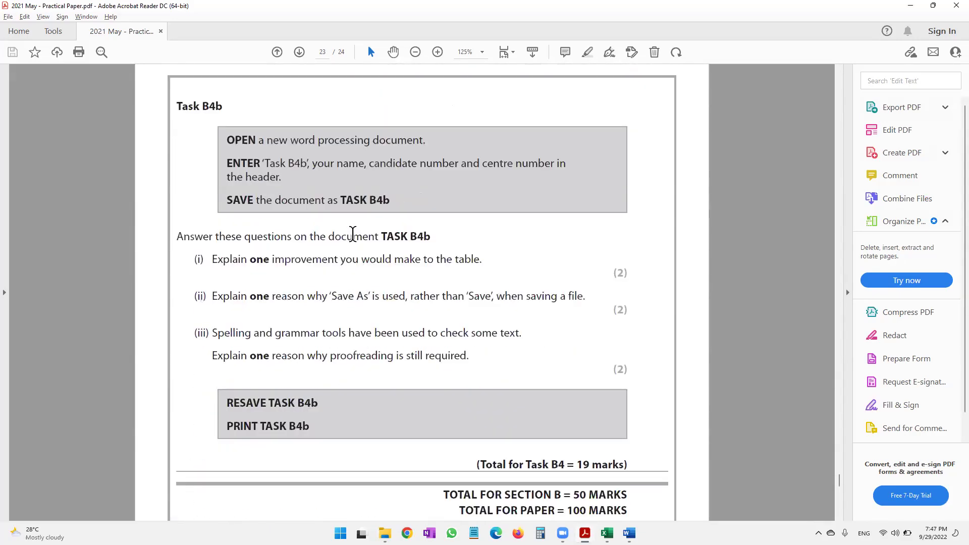
scroll(353, 234, "up", 17)
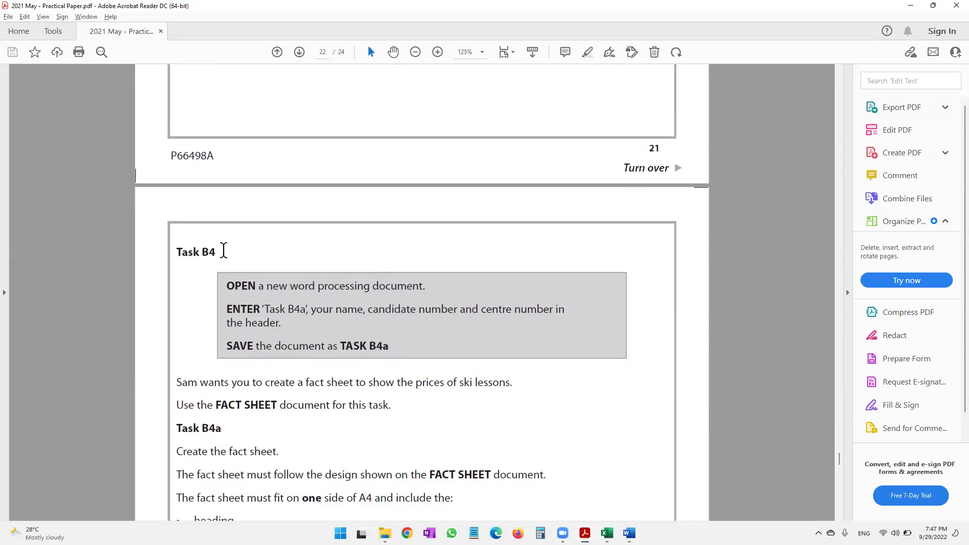
left_click_drag(199, 251, 222, 251)
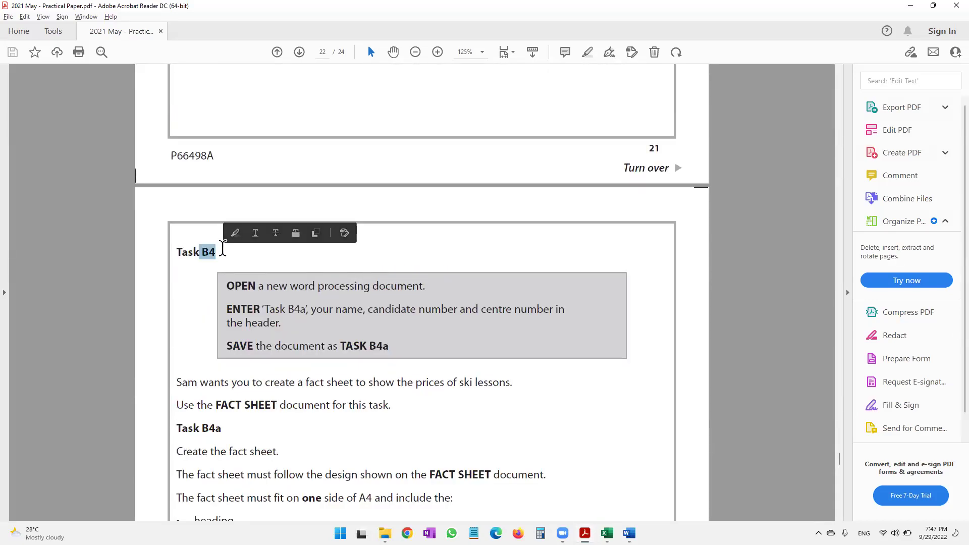
scroll(405, 255, "up", 7)
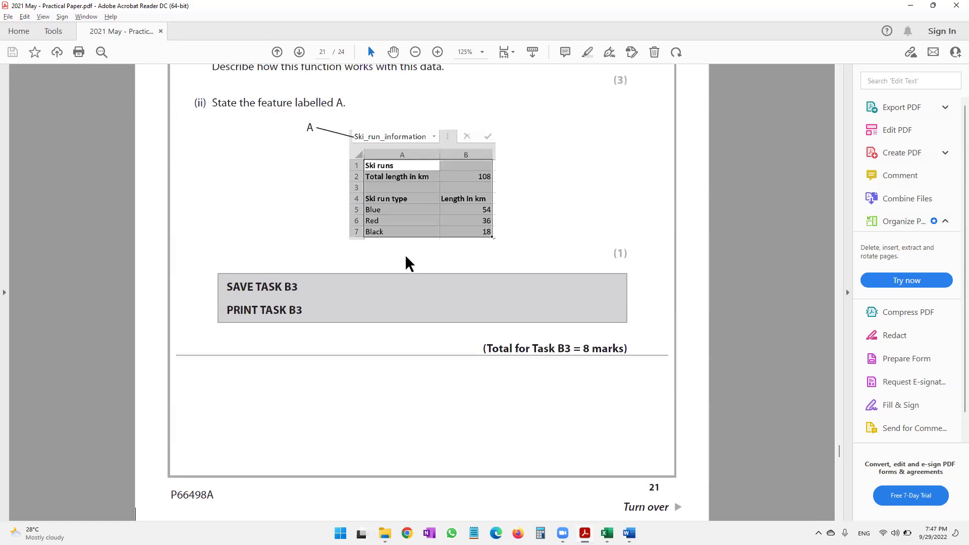
scroll(405, 254, "down", 7)
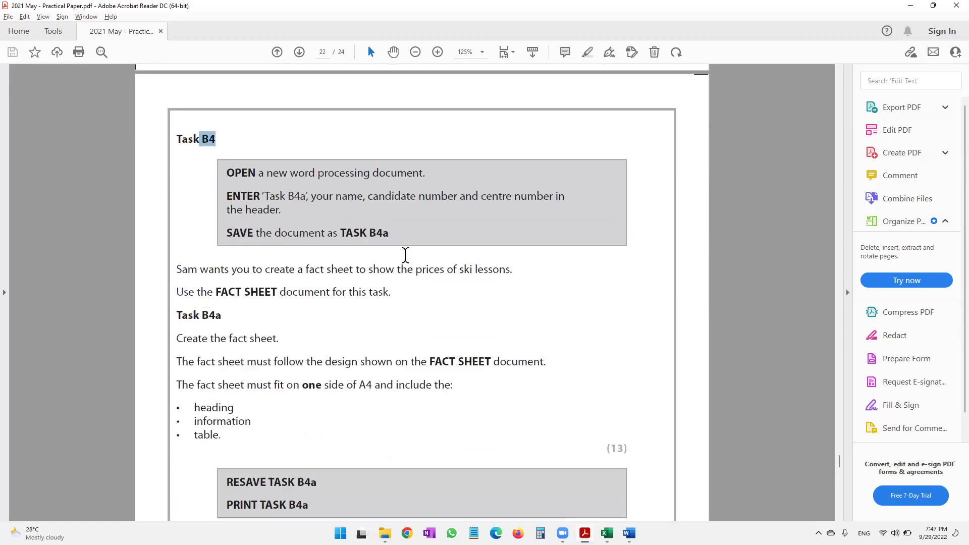
left_click(202, 145)
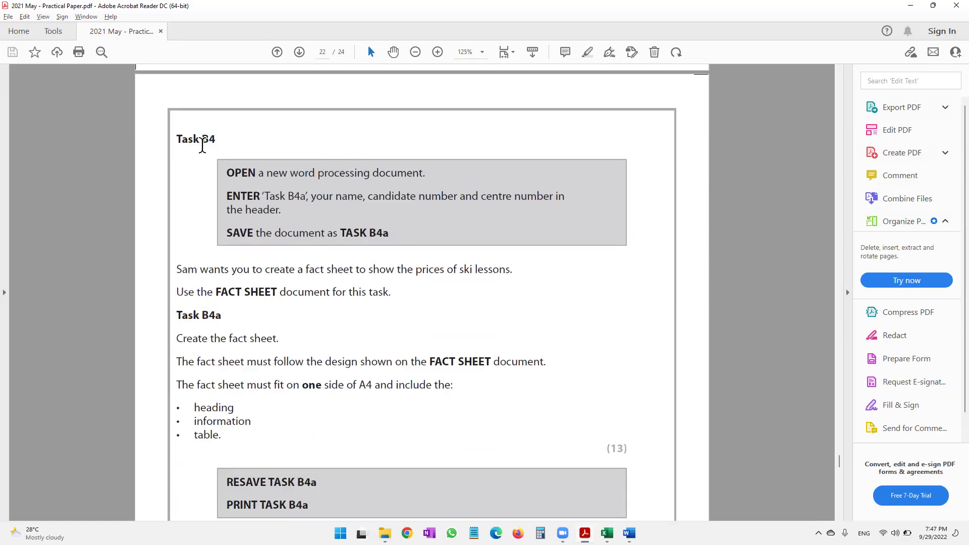